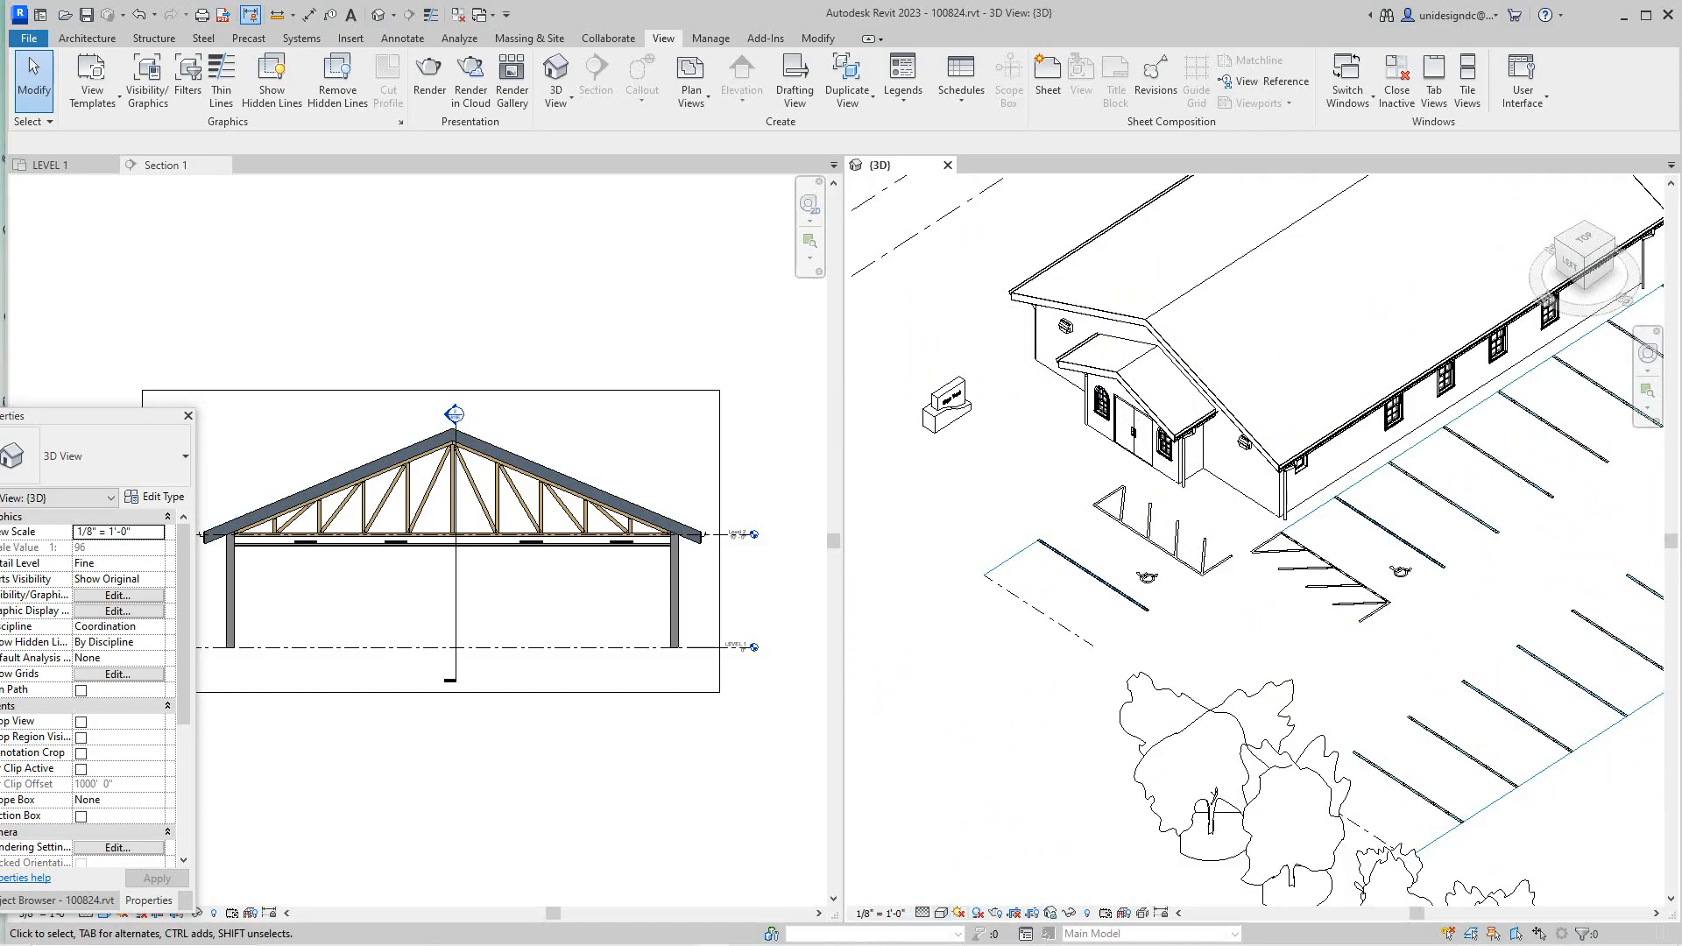
# Set the 3D view's visual style to Shaded and turn the view to show the building's front and side
pyautogui.click(941, 913)
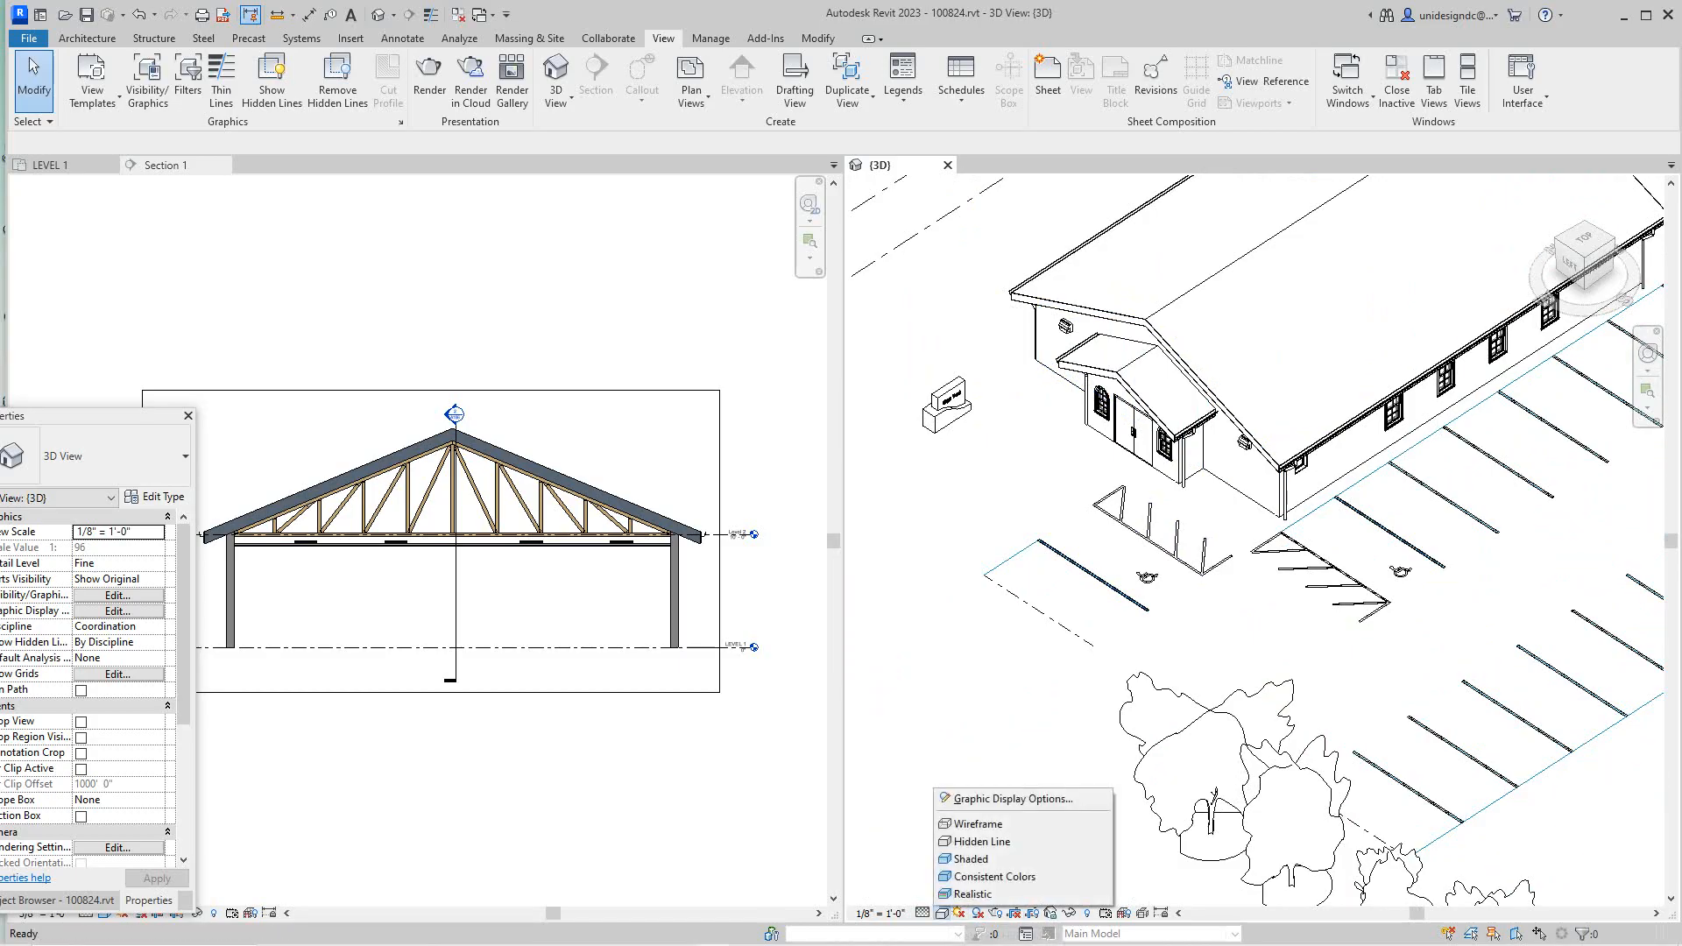
pyautogui.click(971, 859)
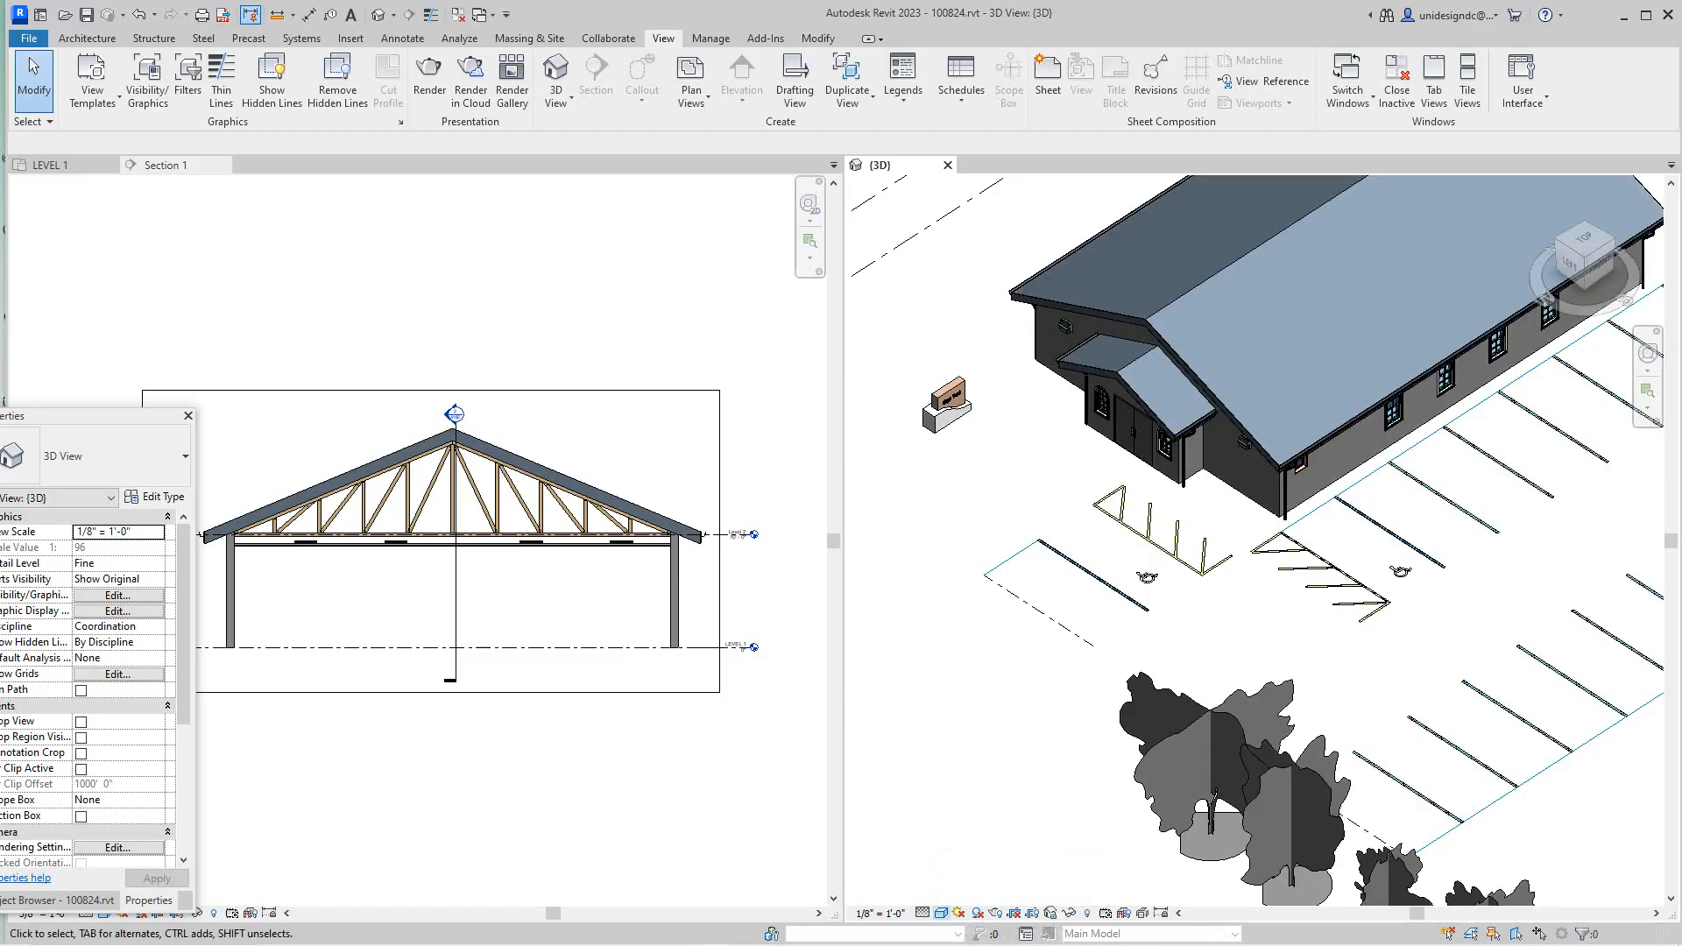
pyautogui.moveTo(1035, 547); pyautogui.dragTo(1013, 658, button='middle')
pyautogui.scroll(-1, 1013, 658)
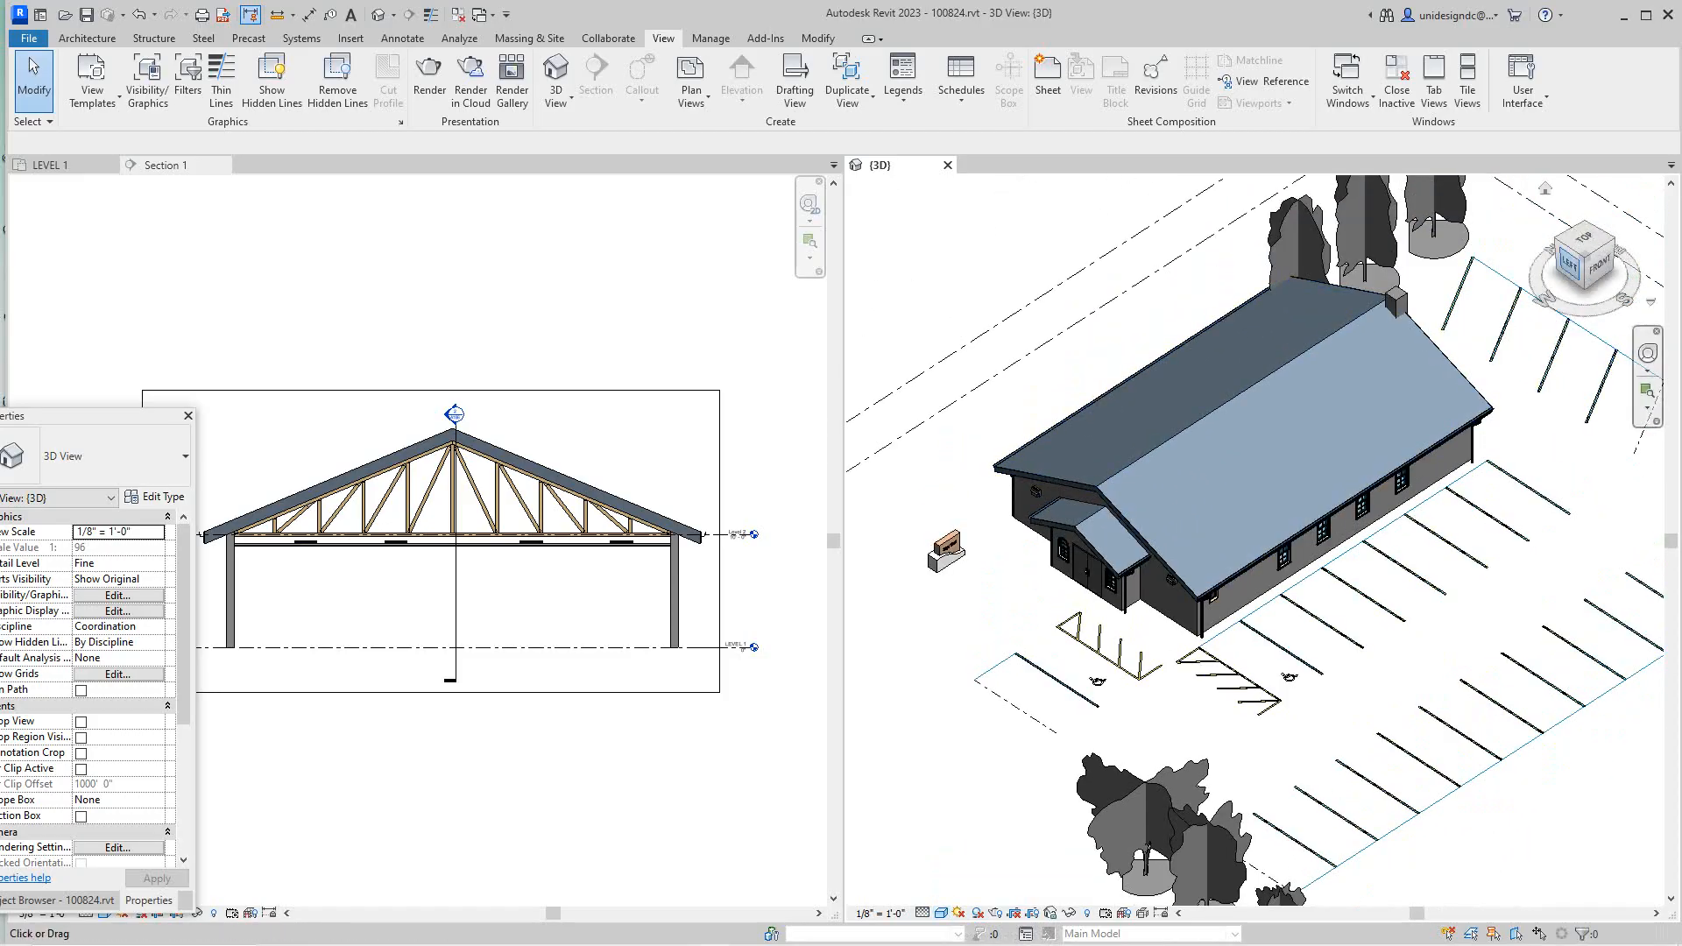
pyautogui.moveTo(1570, 263); pyautogui.dragTo(1582, 247)
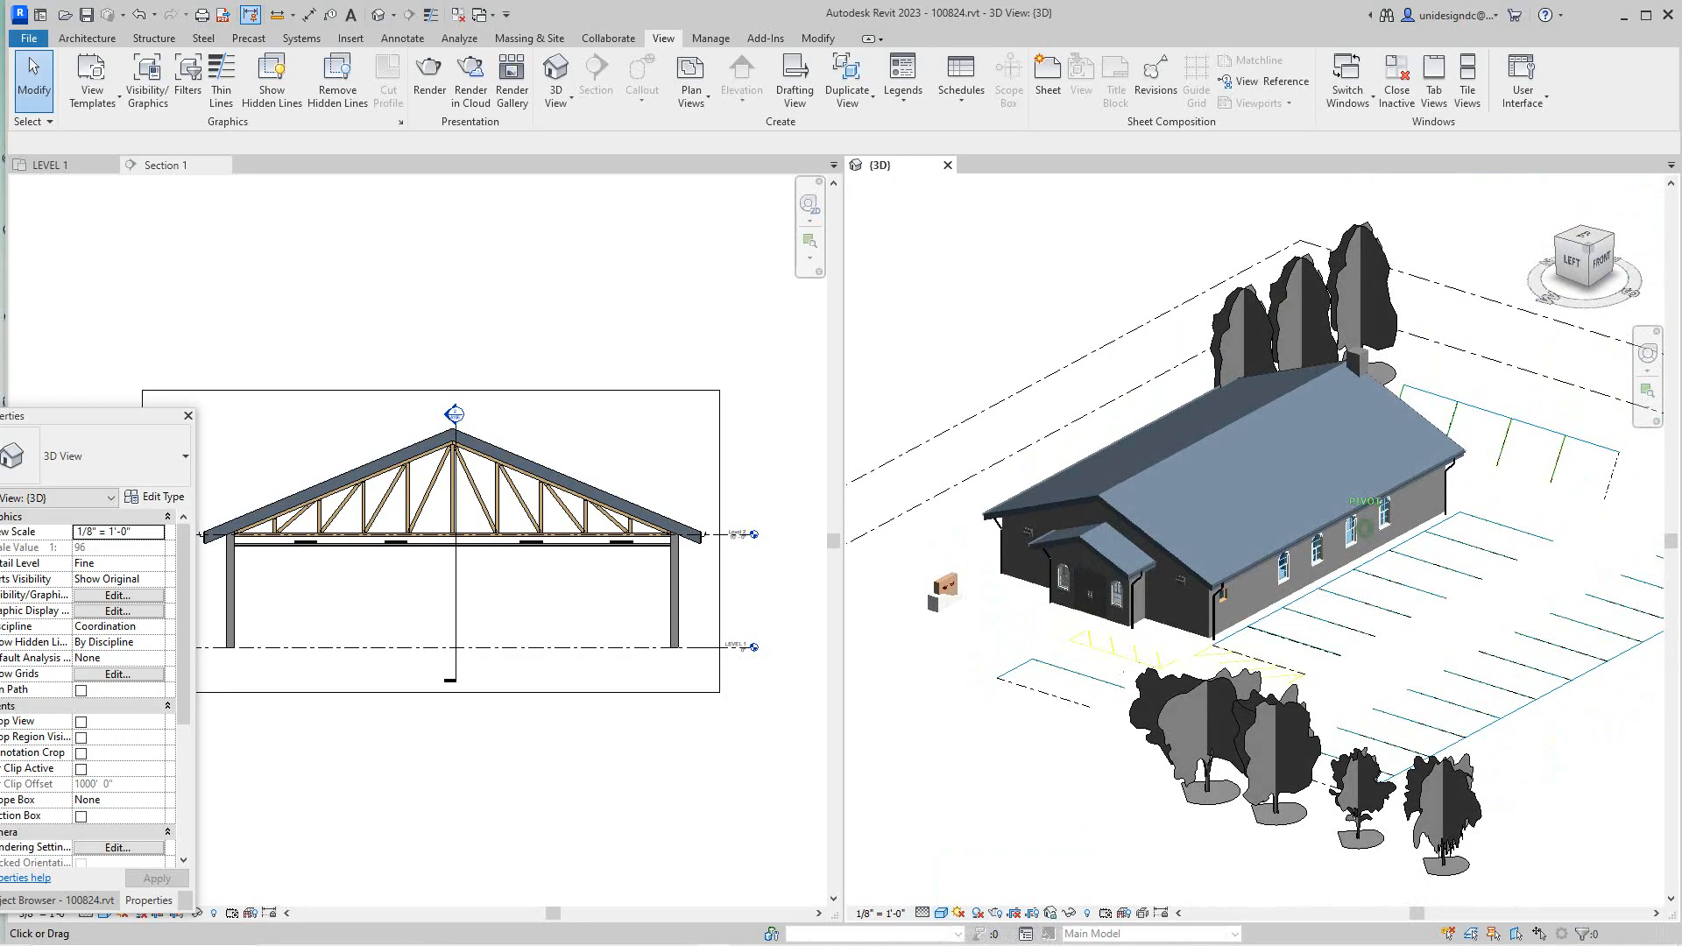
pyautogui.moveTo(1027, 530); pyautogui.dragTo(1181, 554, button='middle')
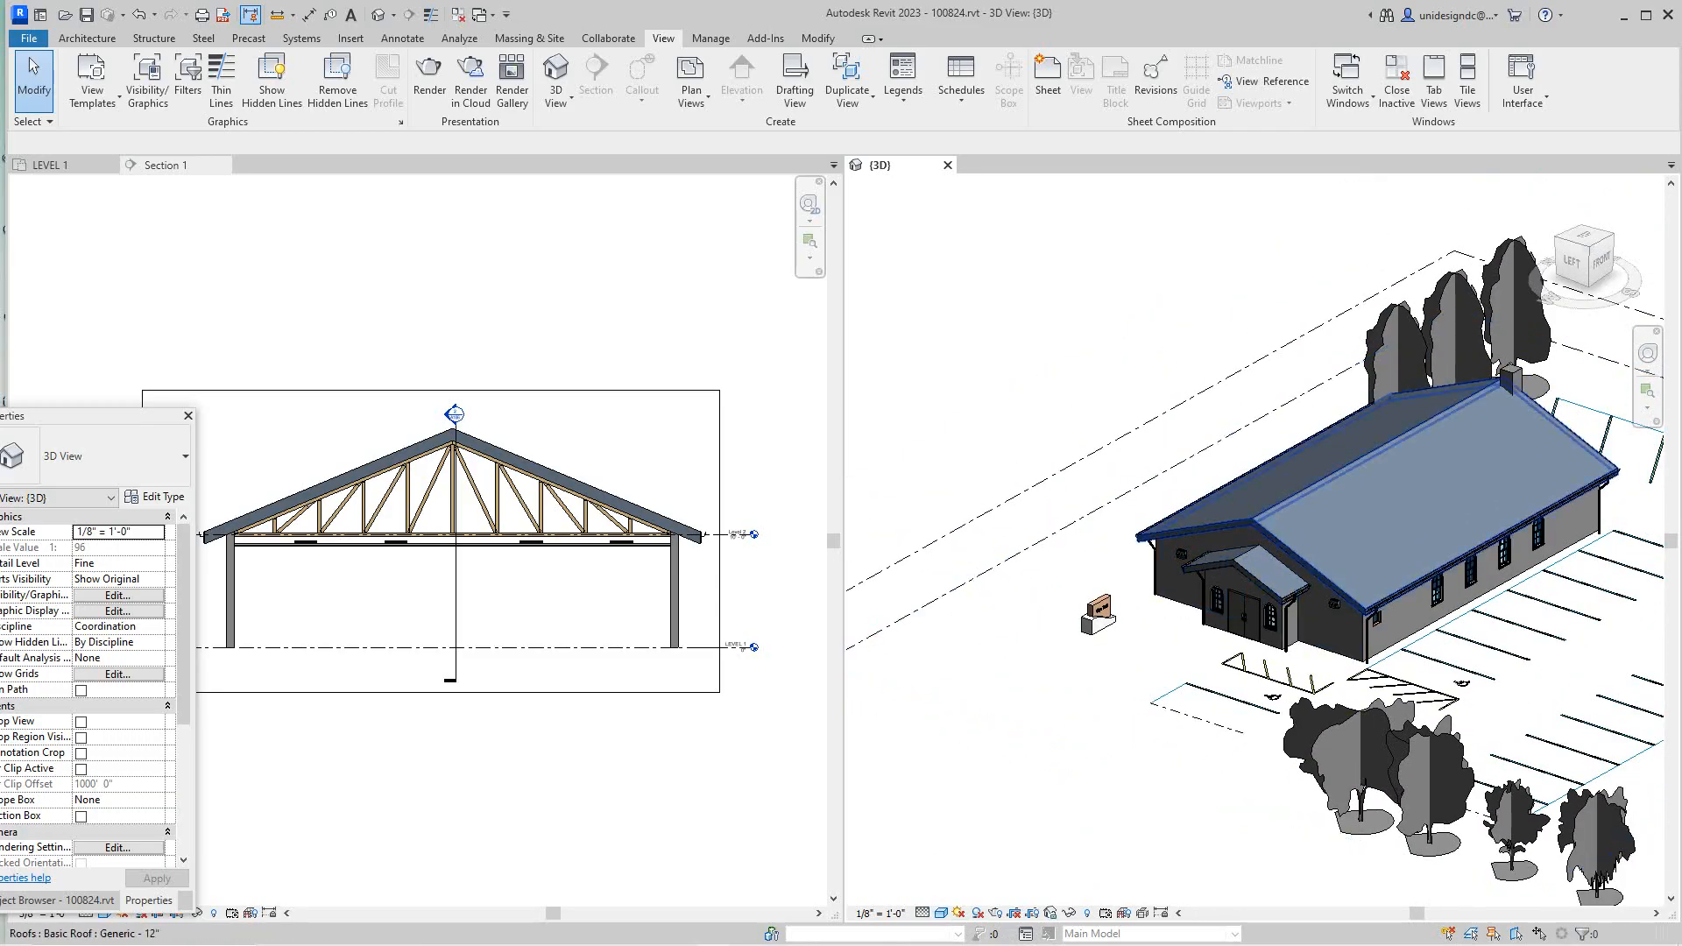
# Temporarily hide the main Basic Roof element in the 3D view to expose the roof trusses
pyautogui.click(1311, 500)
pyautogui.scroll(5, 1311, 500)
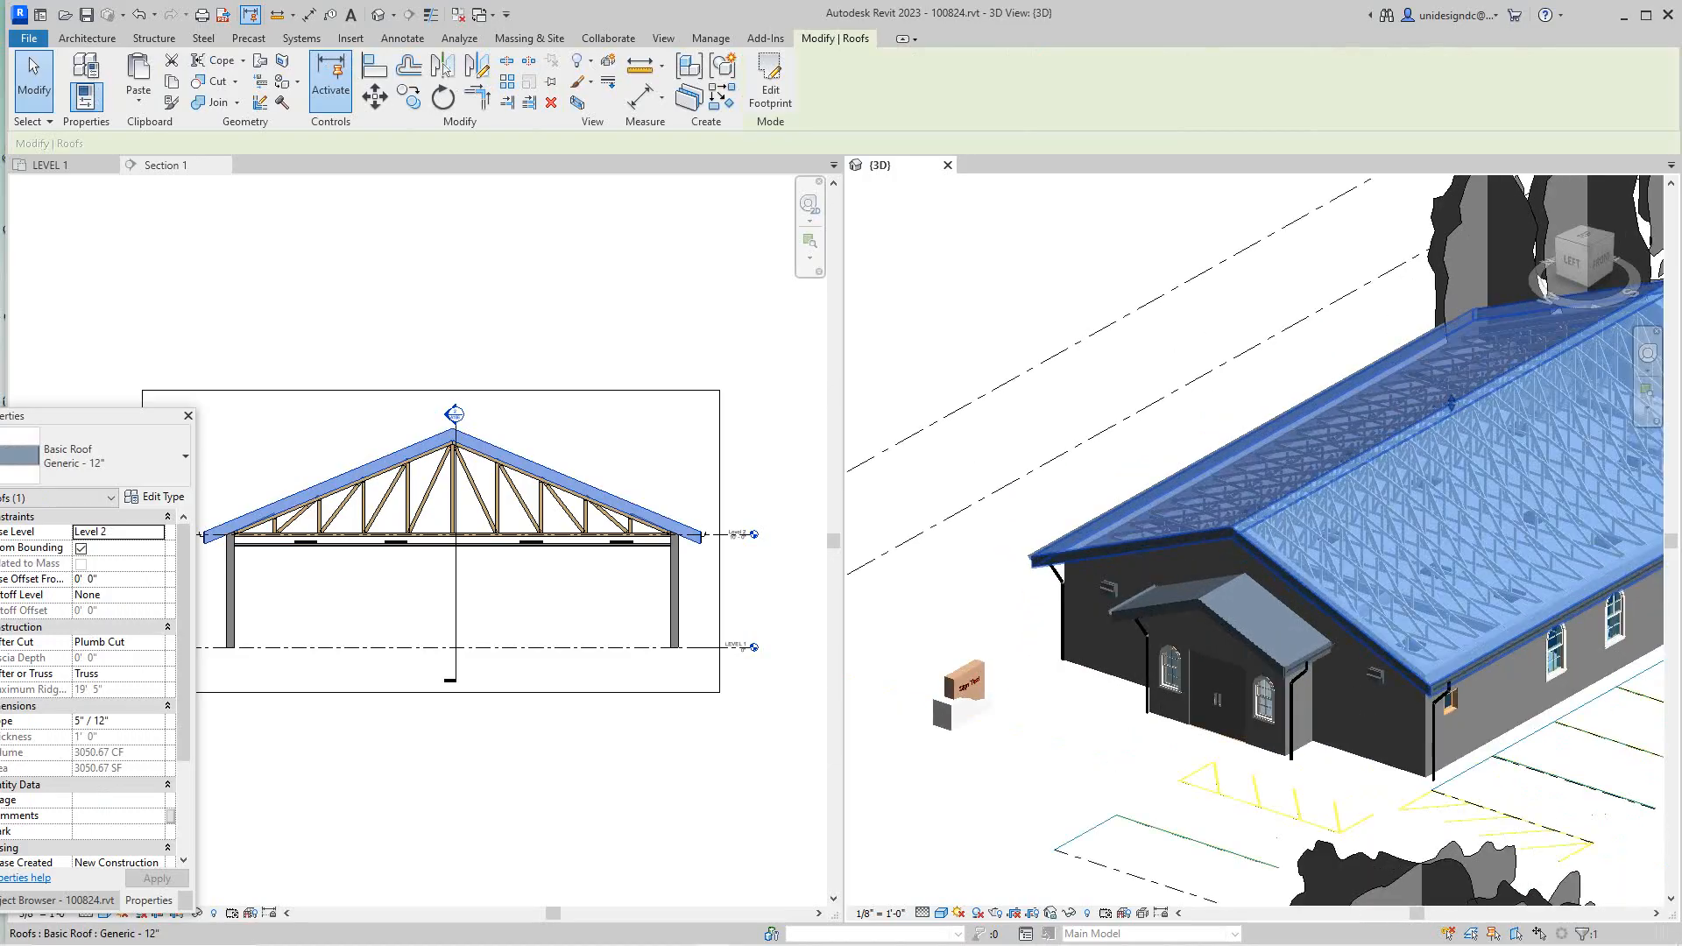
pyautogui.moveTo(1311, 501); pyautogui.dragTo(1168, 465, button='middle')
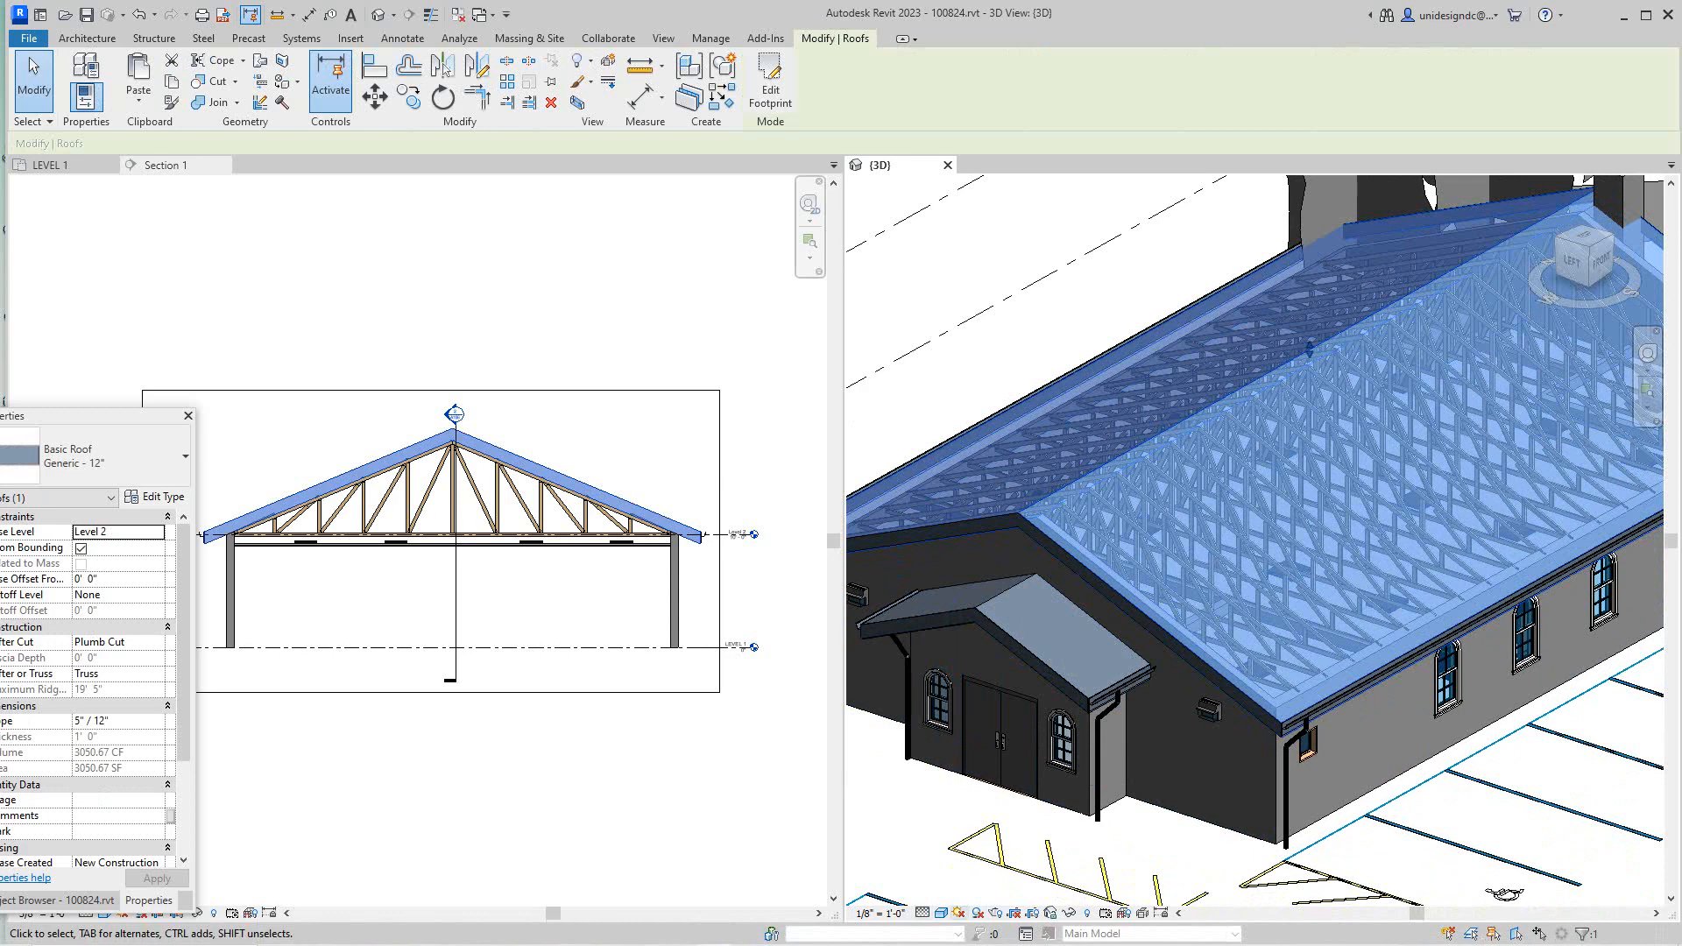
pyautogui.click(1070, 913)
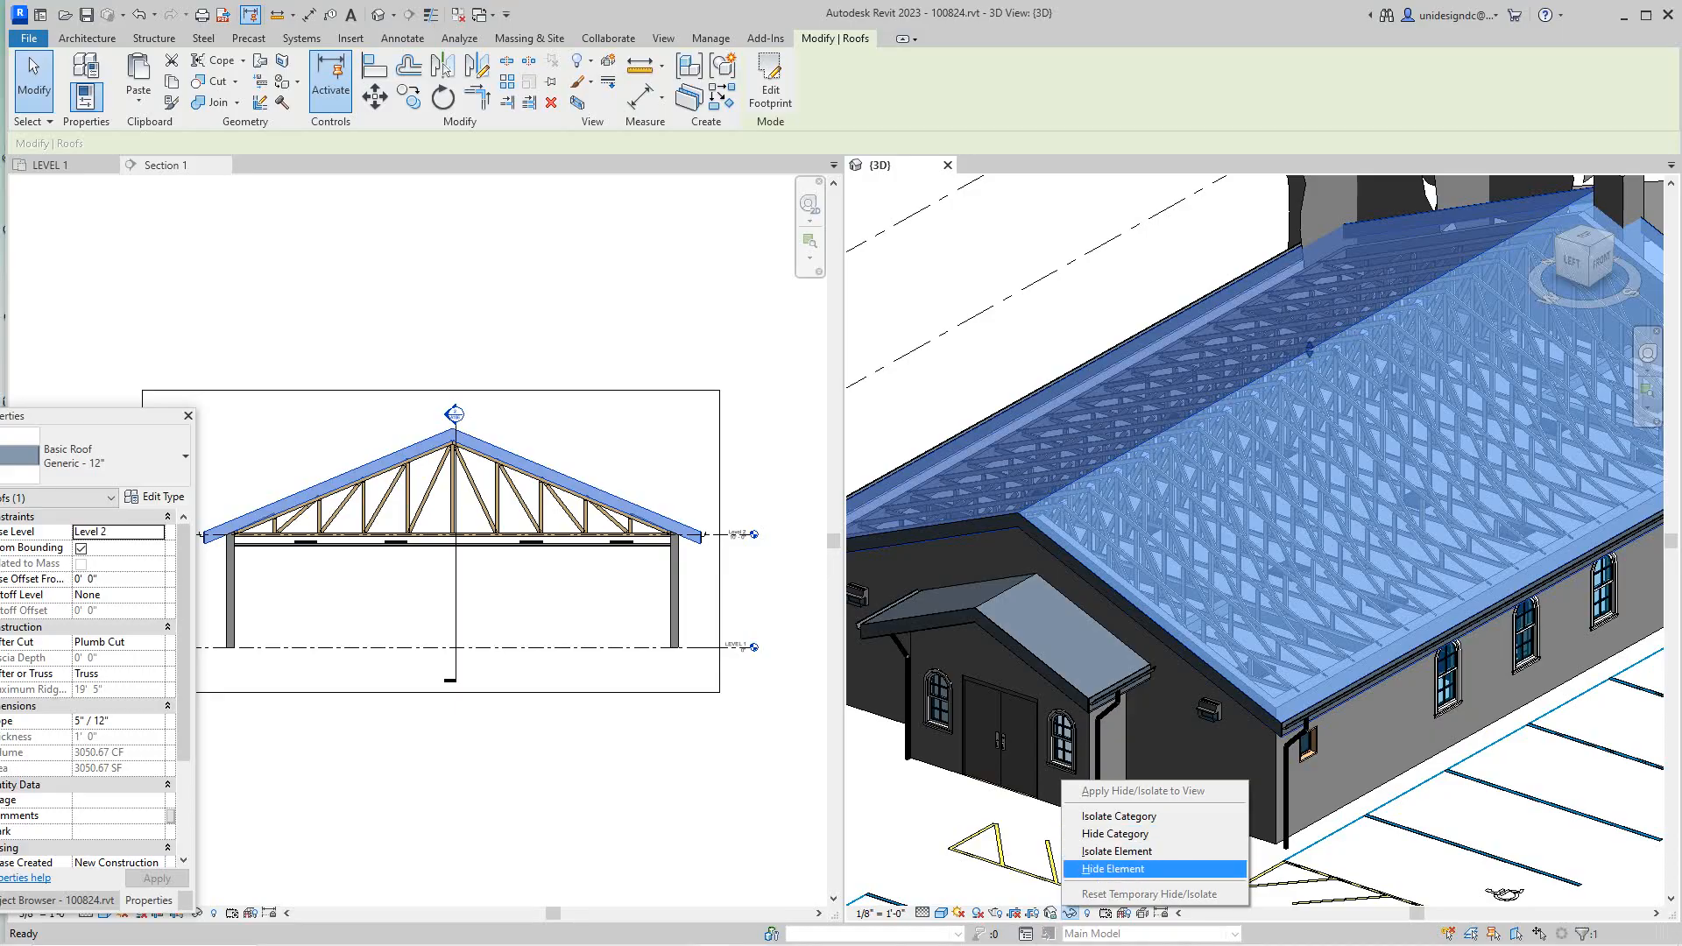
pyautogui.click(1113, 868)
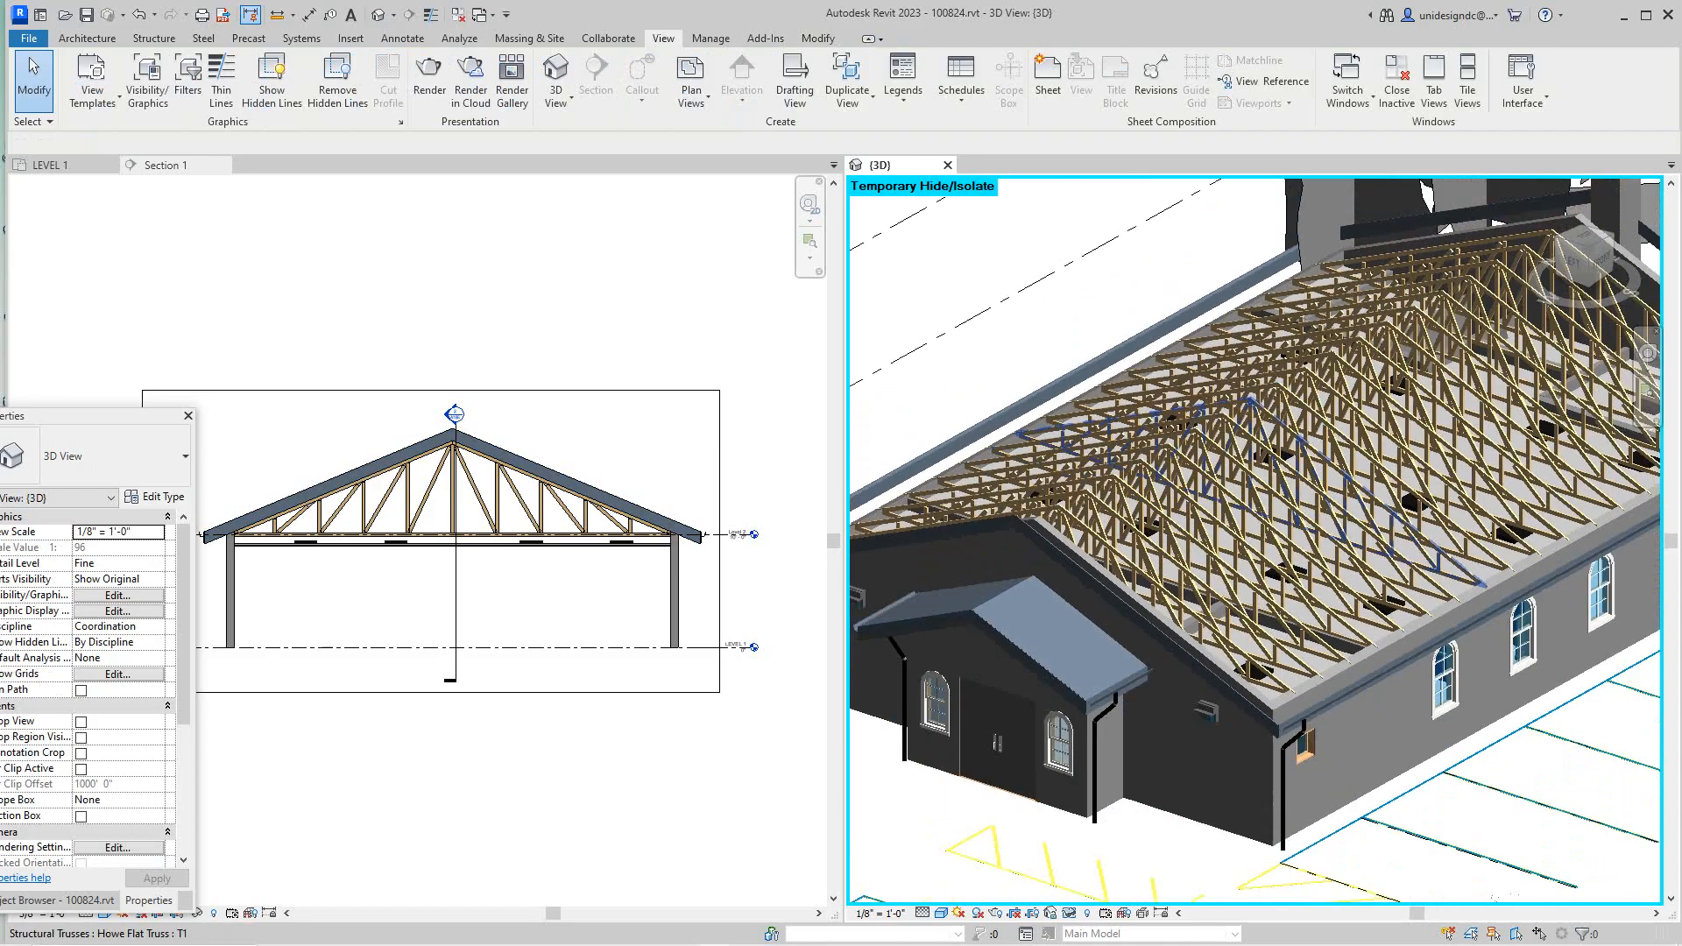
# Examine the layout of the exposed roof trusses in the 3D view and their profile in Section 1
pyautogui.scroll(-2, 1166, 526)
pyautogui.moveTo(1165, 526); pyautogui.dragTo(1175, 569, button='middle')
pyautogui.scroll(3, 1174, 570)
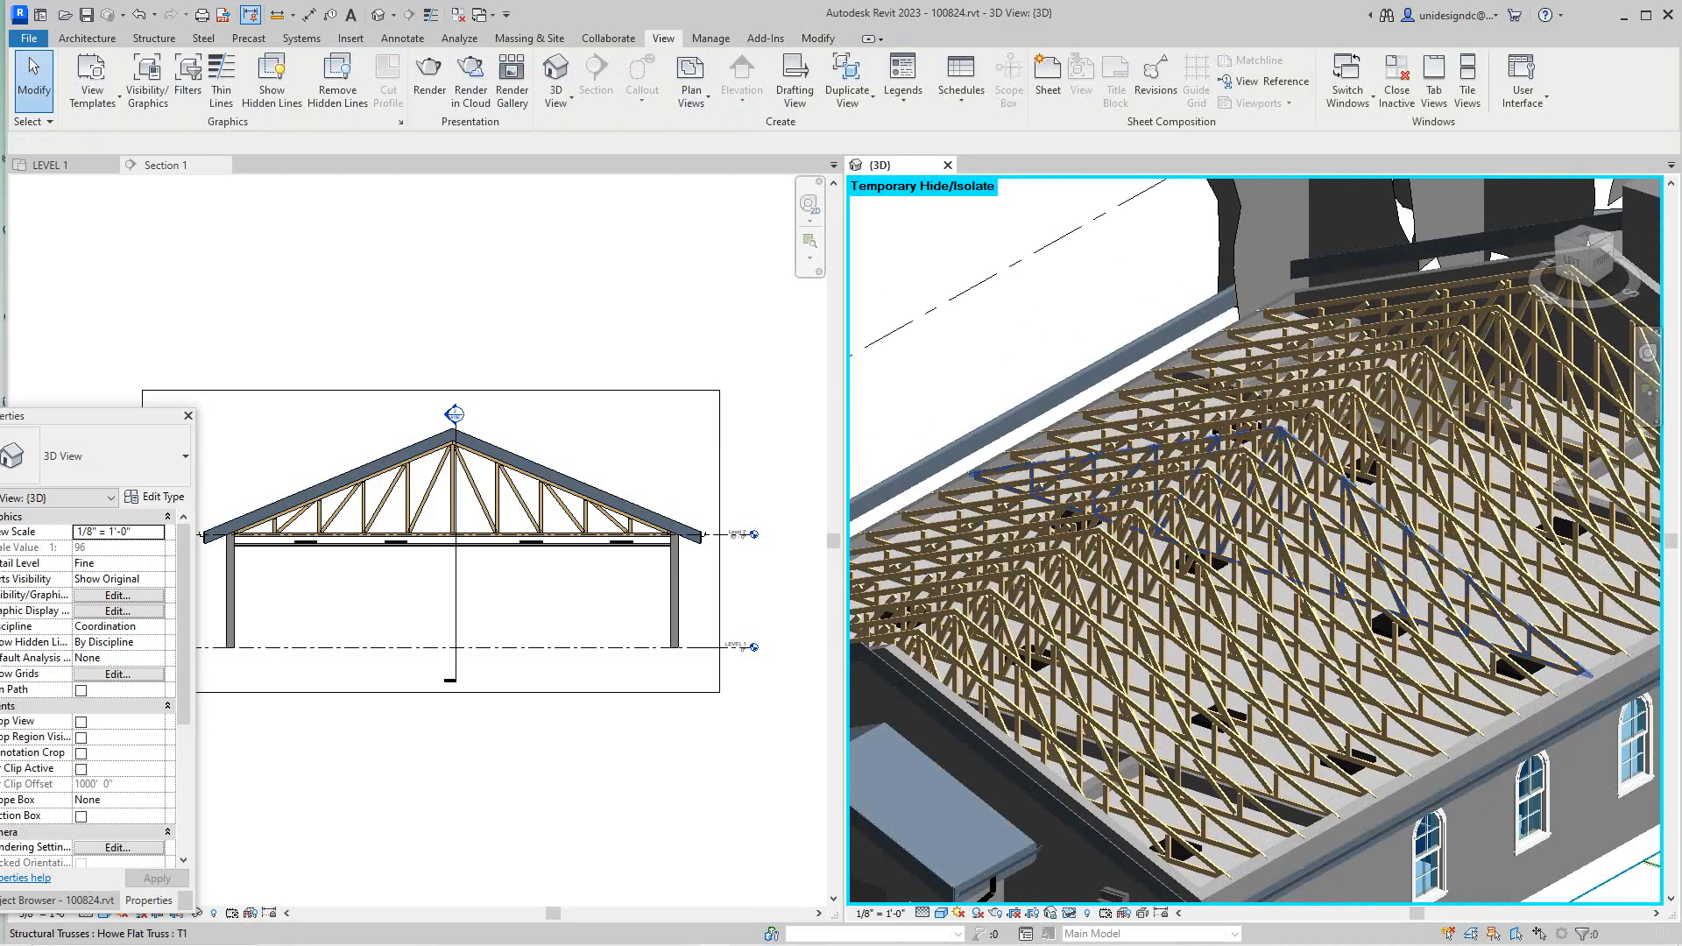
pyautogui.scroll(-3, 1174, 569)
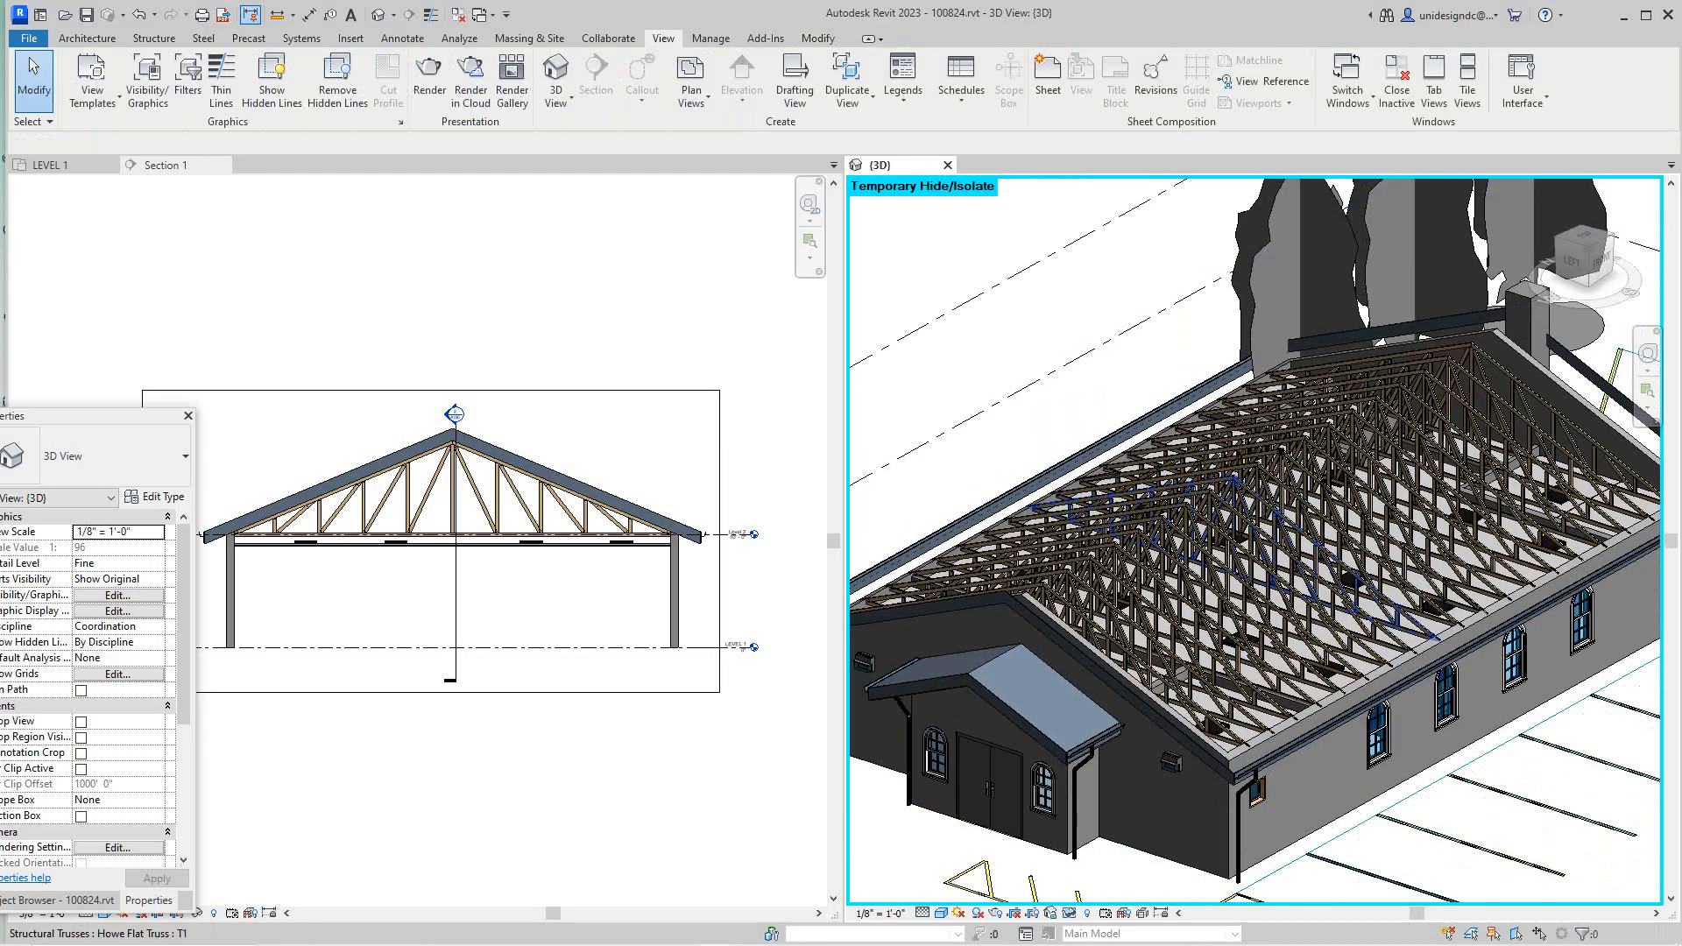
pyautogui.scroll(2, 1282, 450)
pyautogui.scroll(-2, 1227, 469)
pyautogui.moveTo(1226, 469)
pyautogui.mouseDown(button='middle')
pyautogui.moveTo(1209, 452)
pyautogui.moveTo(1187, 482)
pyautogui.mouseUp(button='middle')
pyautogui.moveTo(1570, 261); pyautogui.dragTo(1564, 276)
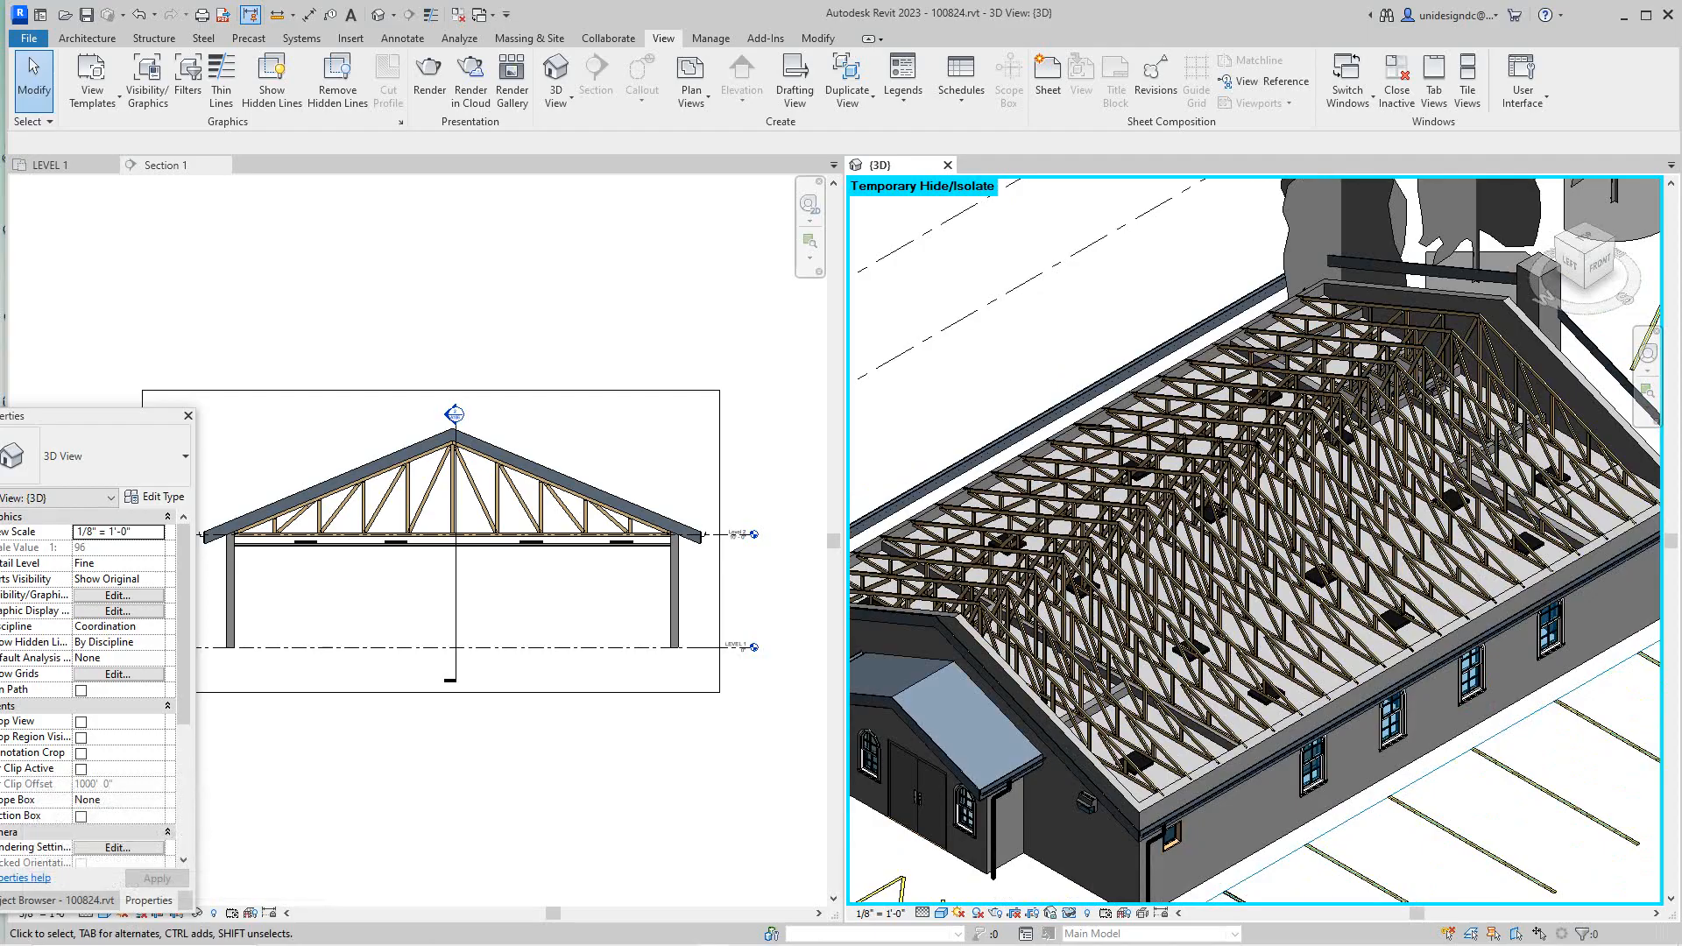
pyautogui.scroll(5, 292, 473)
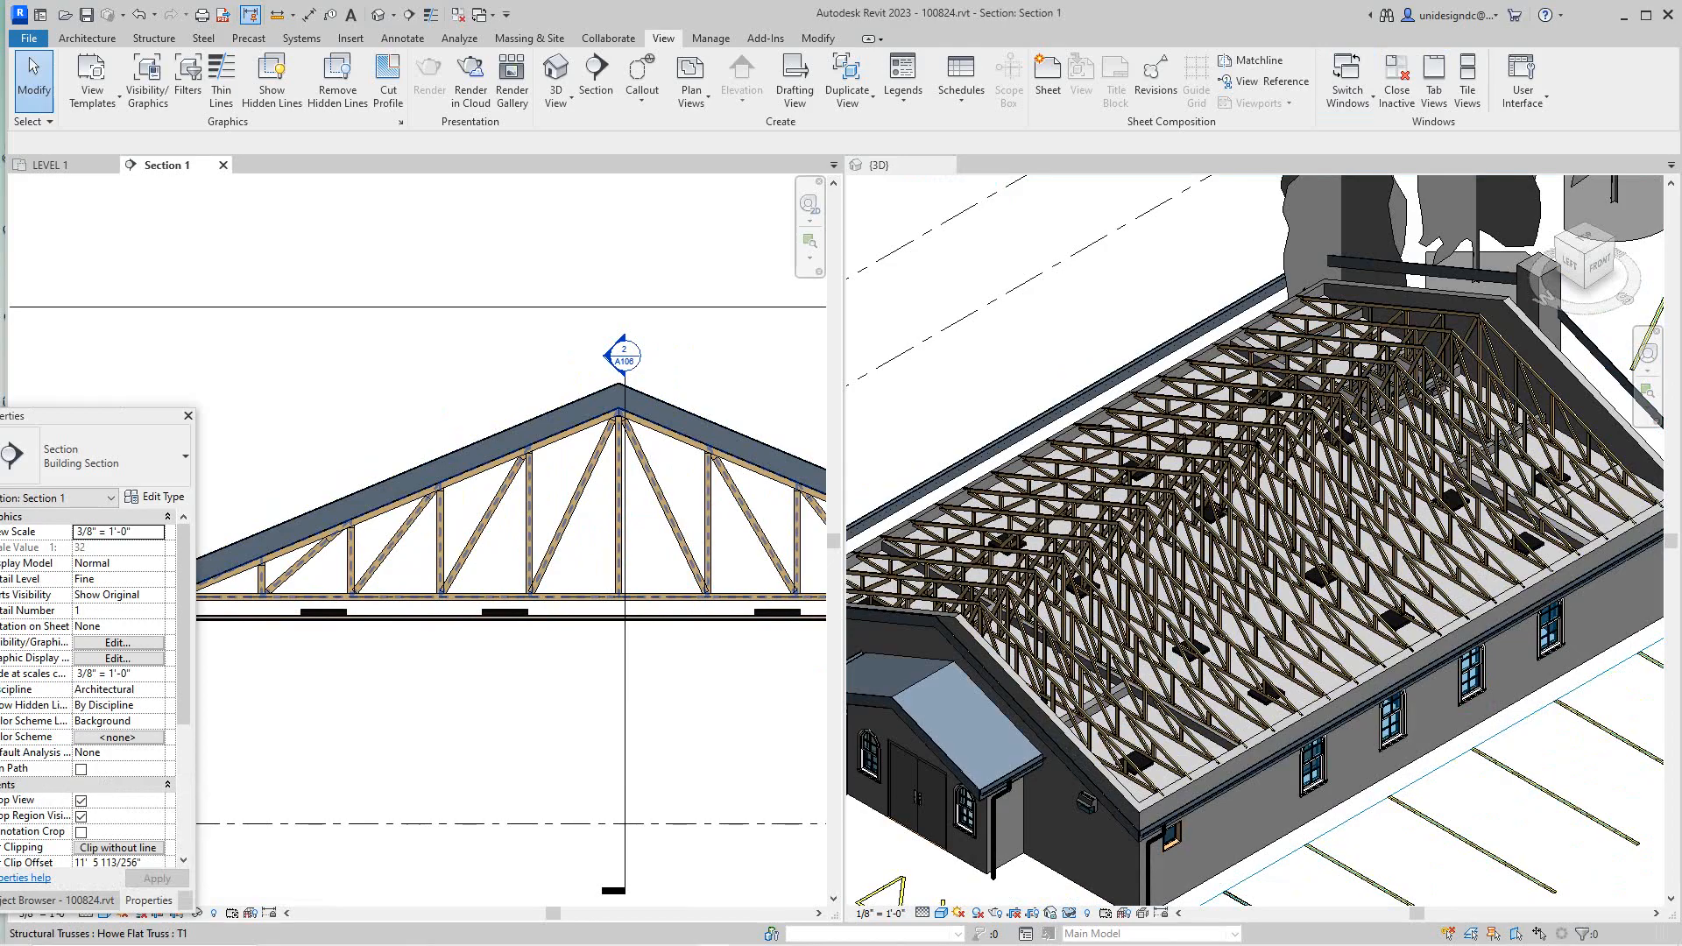
# Undo the temporary hiding of the main roof in the 3D view
pyautogui.click(1051, 289)
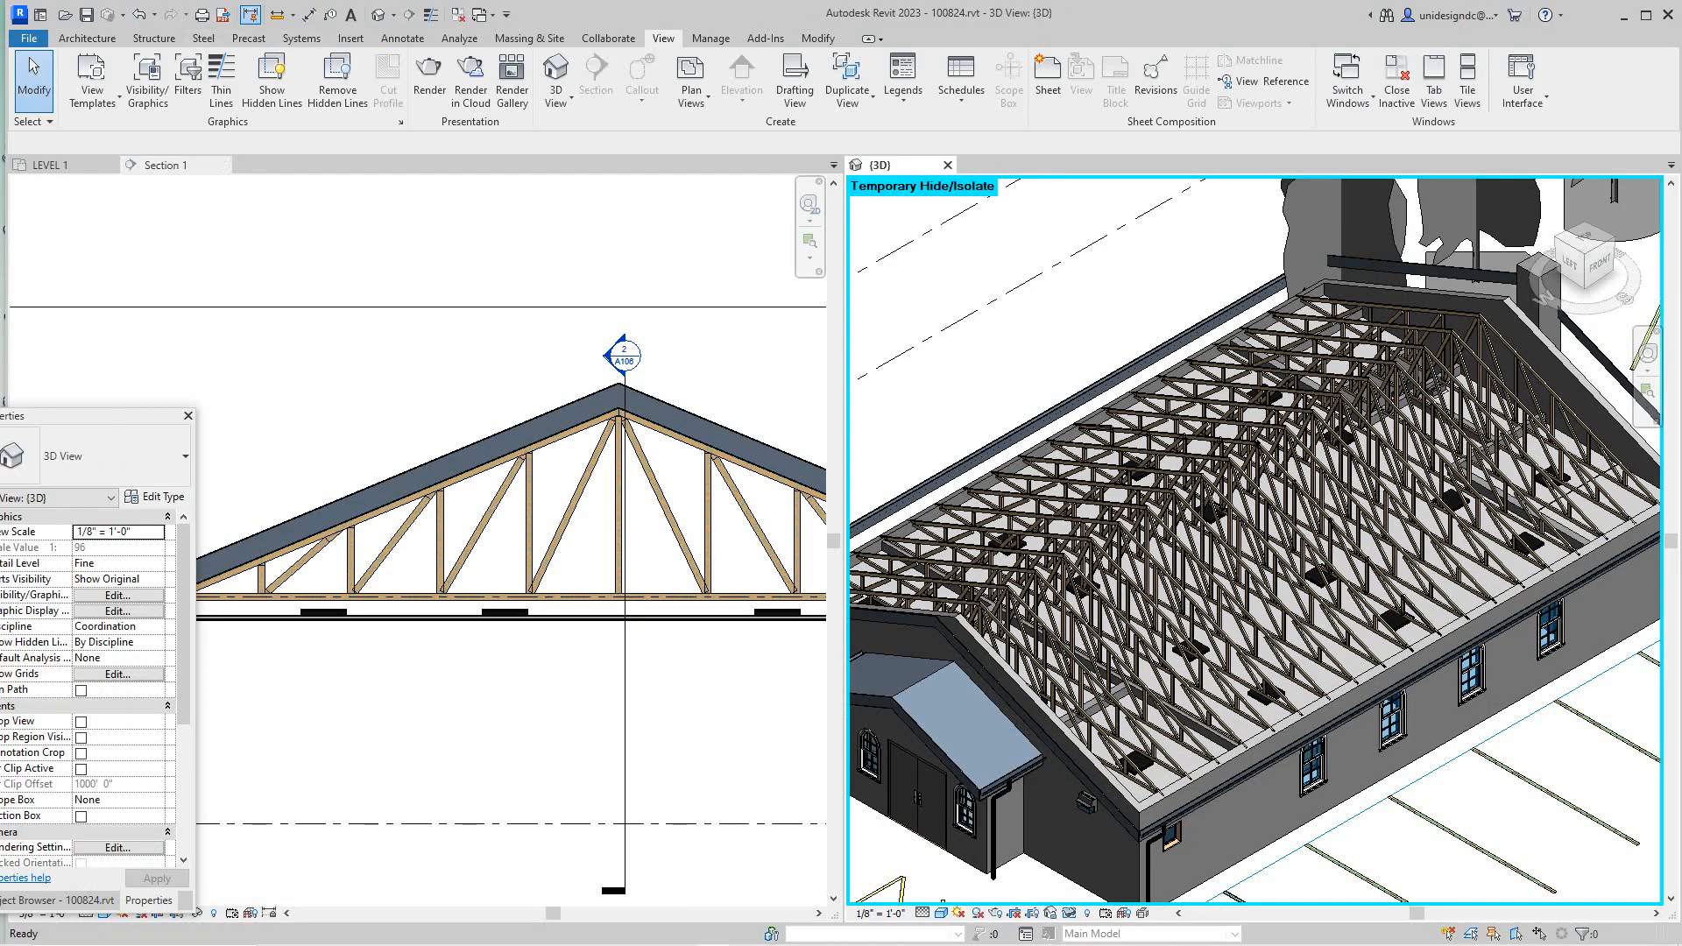
pyautogui.click(139, 14)
pyautogui.scroll(-2, 1073, 538)
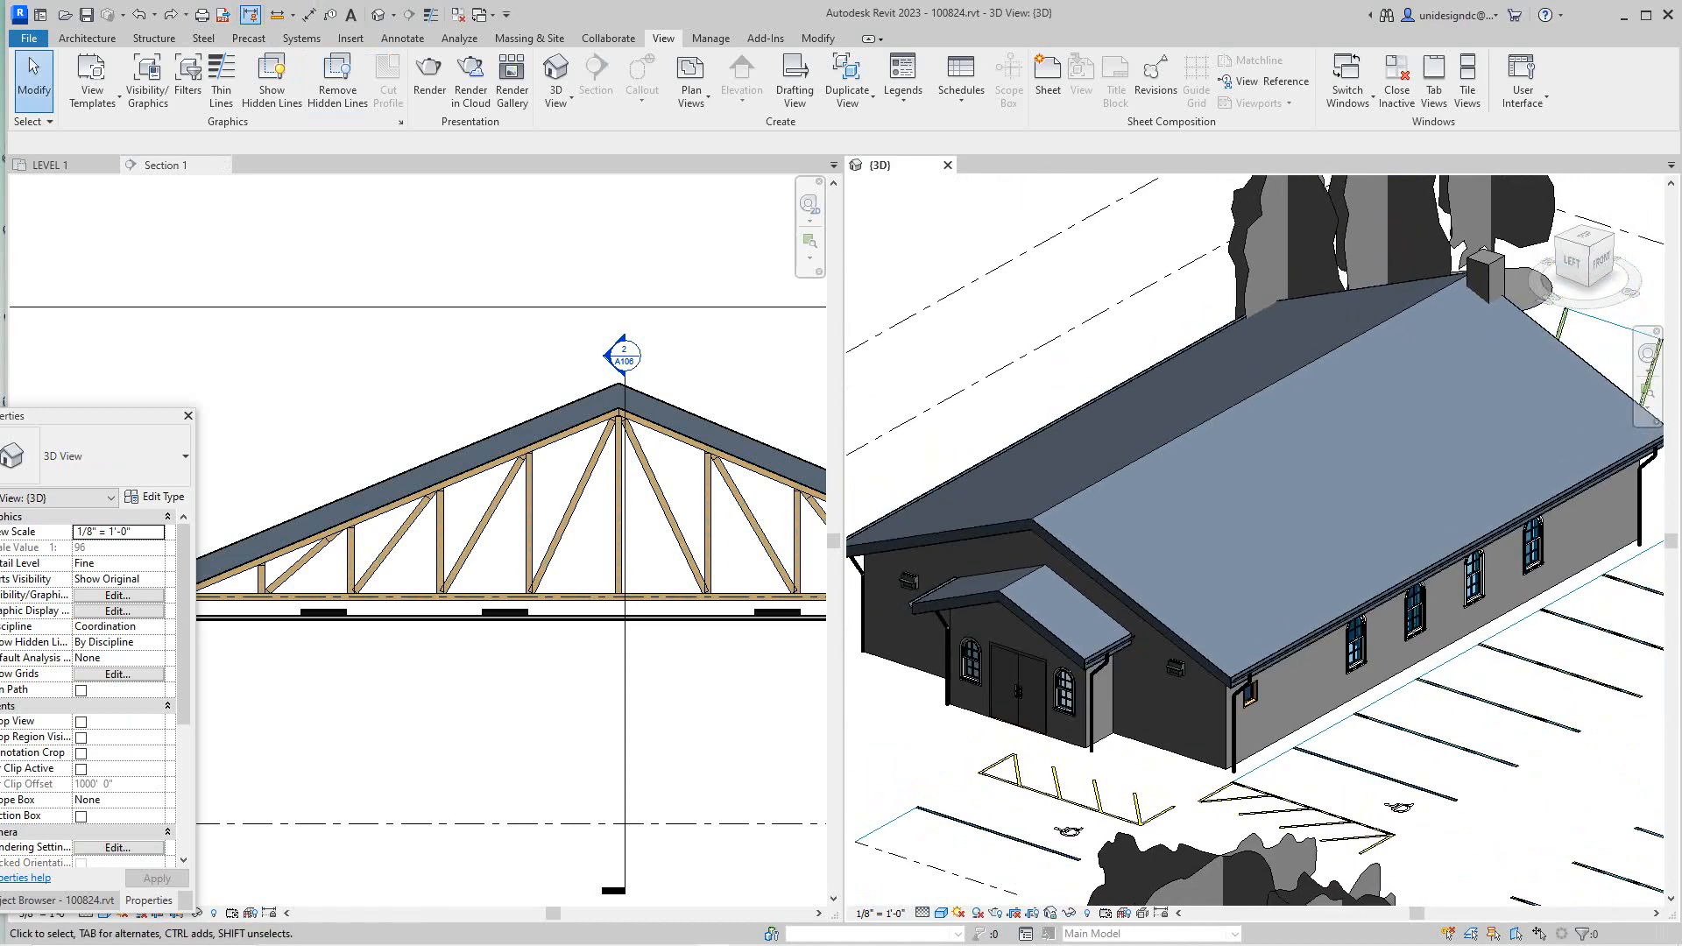
pyautogui.scroll(-1, 639, 180)
# Select the Howe Flat Truss in Section 1 and reposition its floating properties so they can be read
pyautogui.scroll(-3, 295, 407)
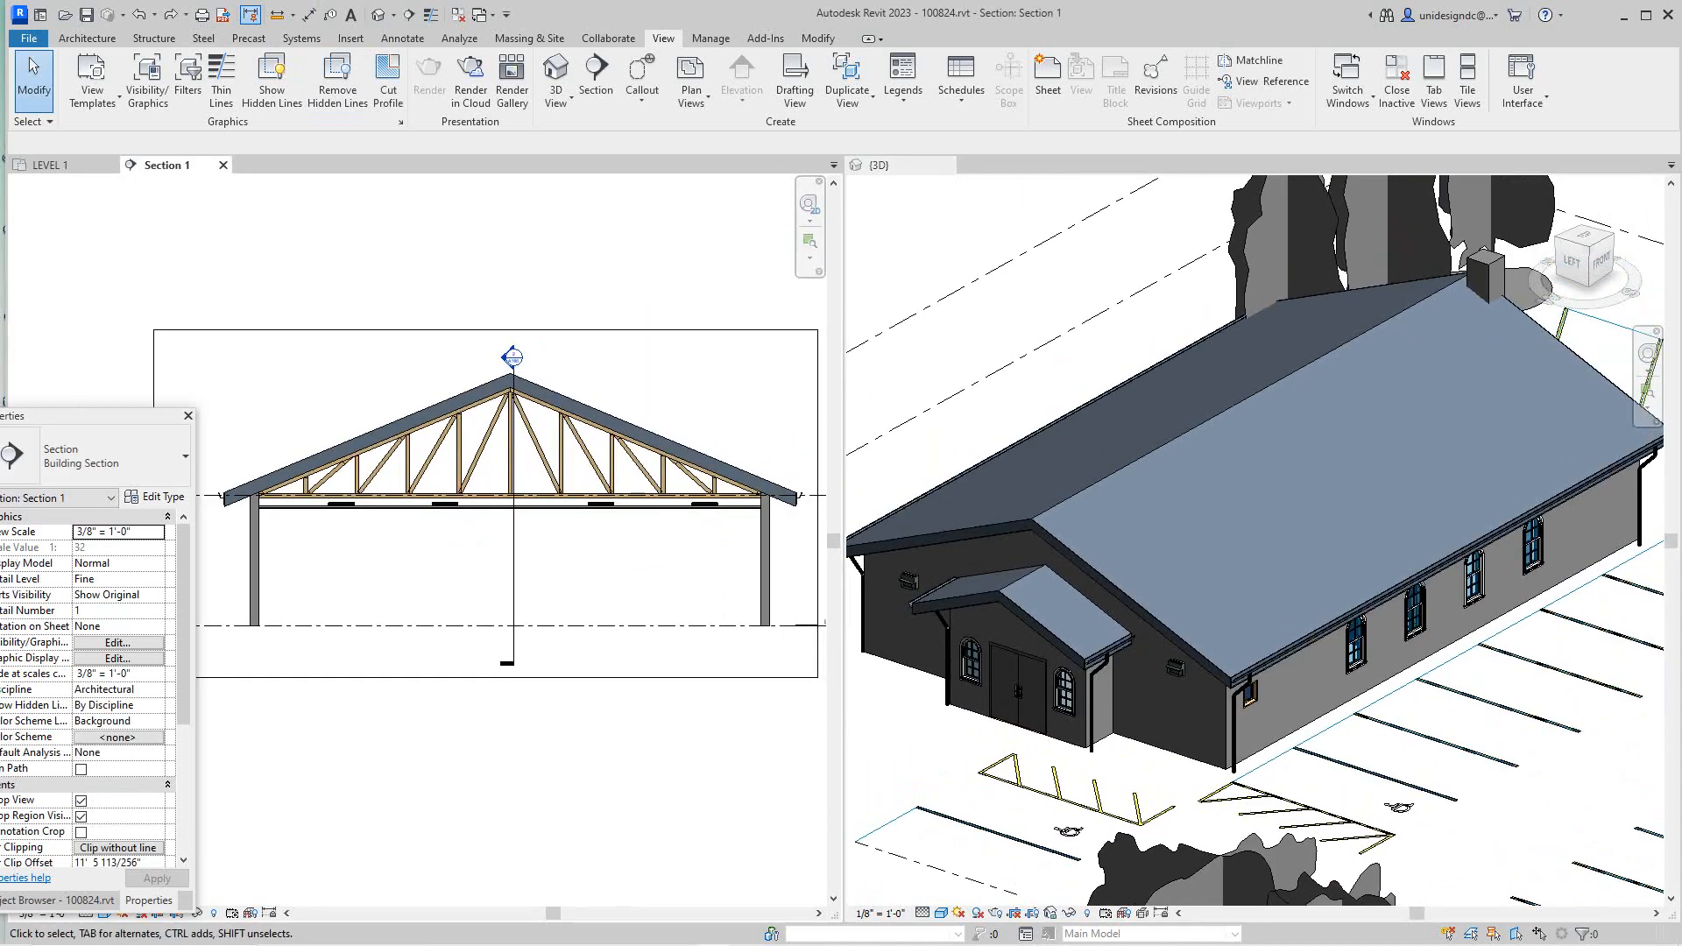
pyautogui.scroll(3, 773, 429)
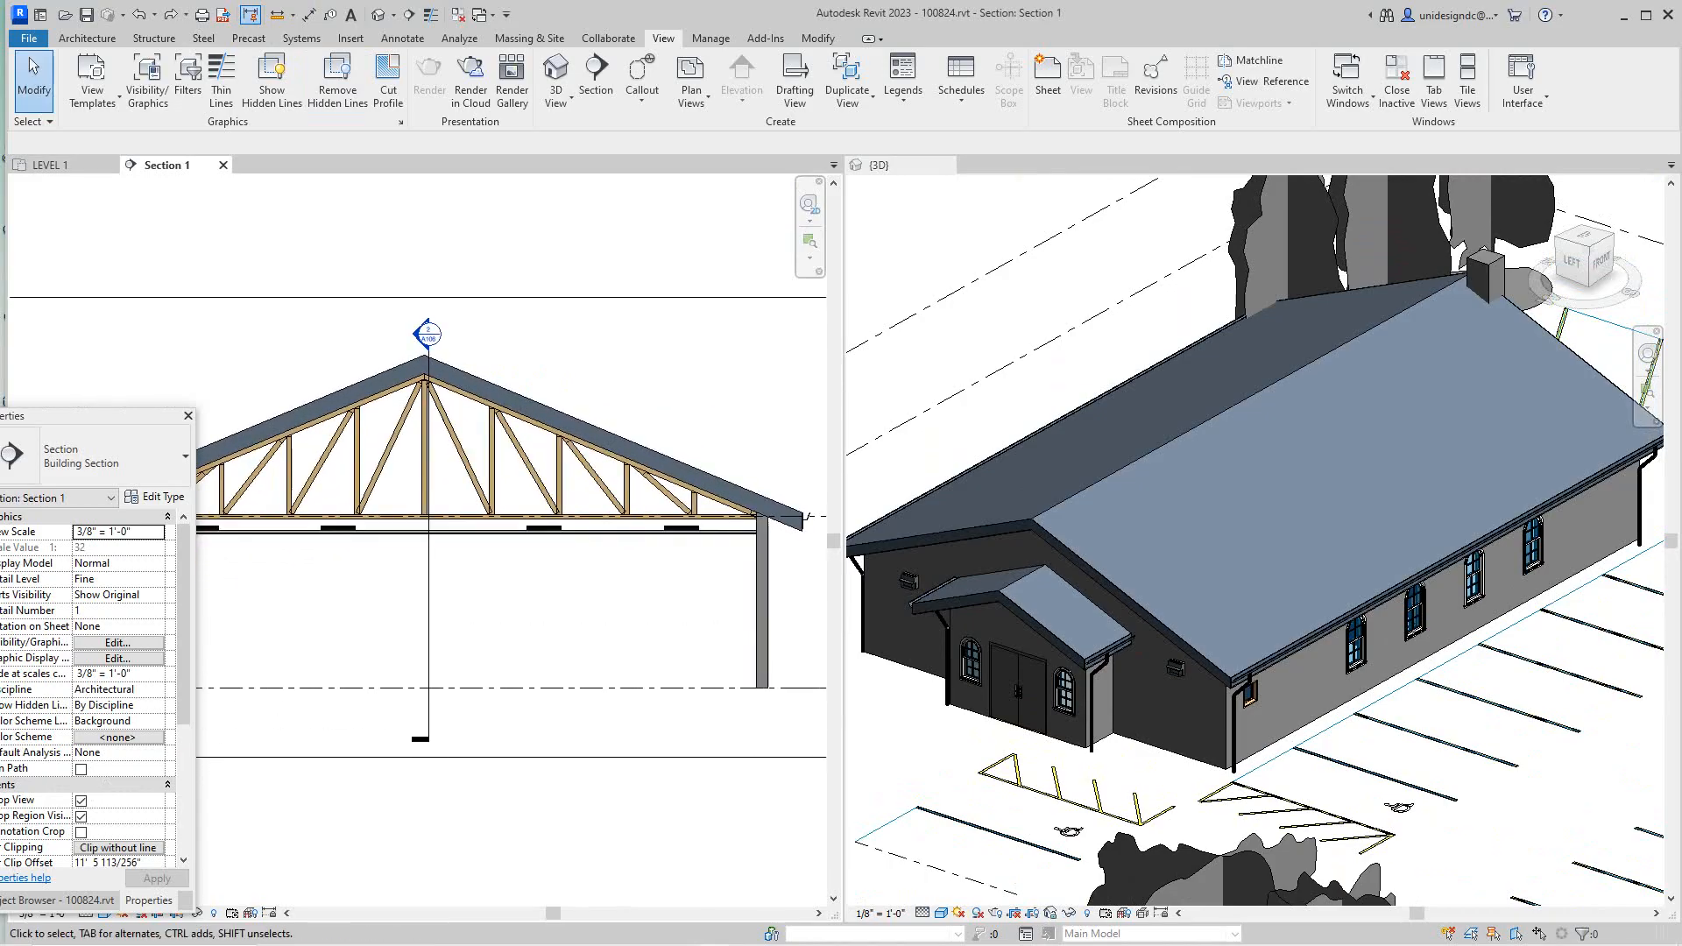
pyautogui.scroll(-1, 385, 308)
pyautogui.scroll(2, 464, 436)
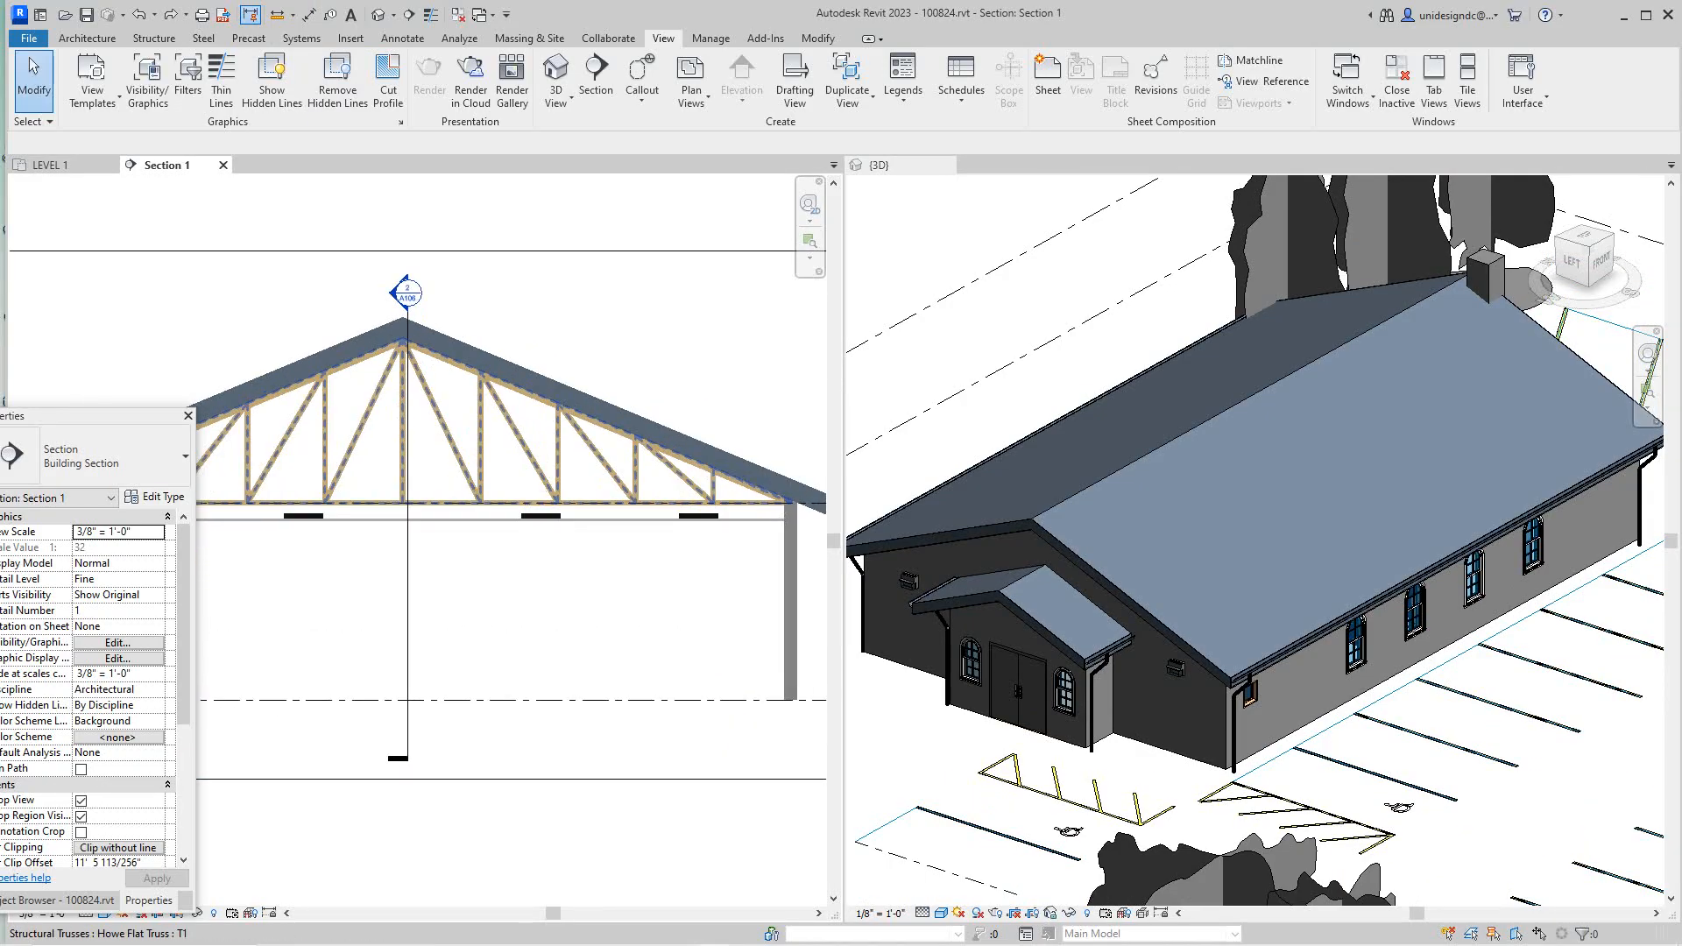
pyautogui.scroll(1, 654, 420)
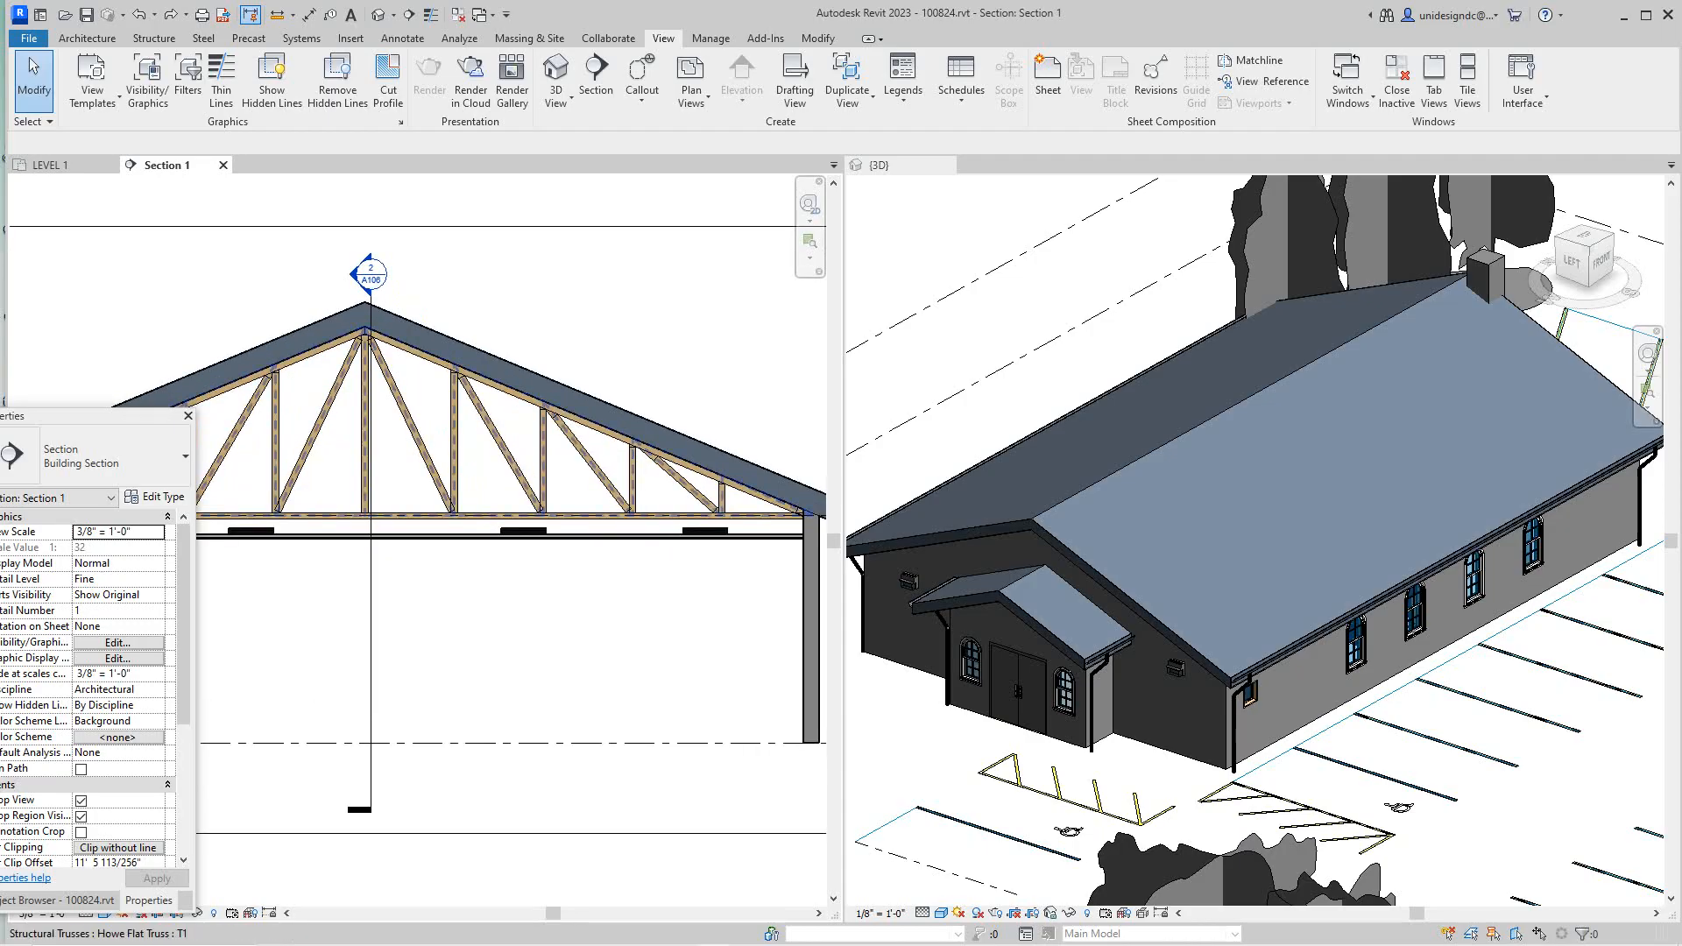
pyautogui.click(543, 408)
pyautogui.moveTo(119, 424); pyautogui.dragTo(831, 334)
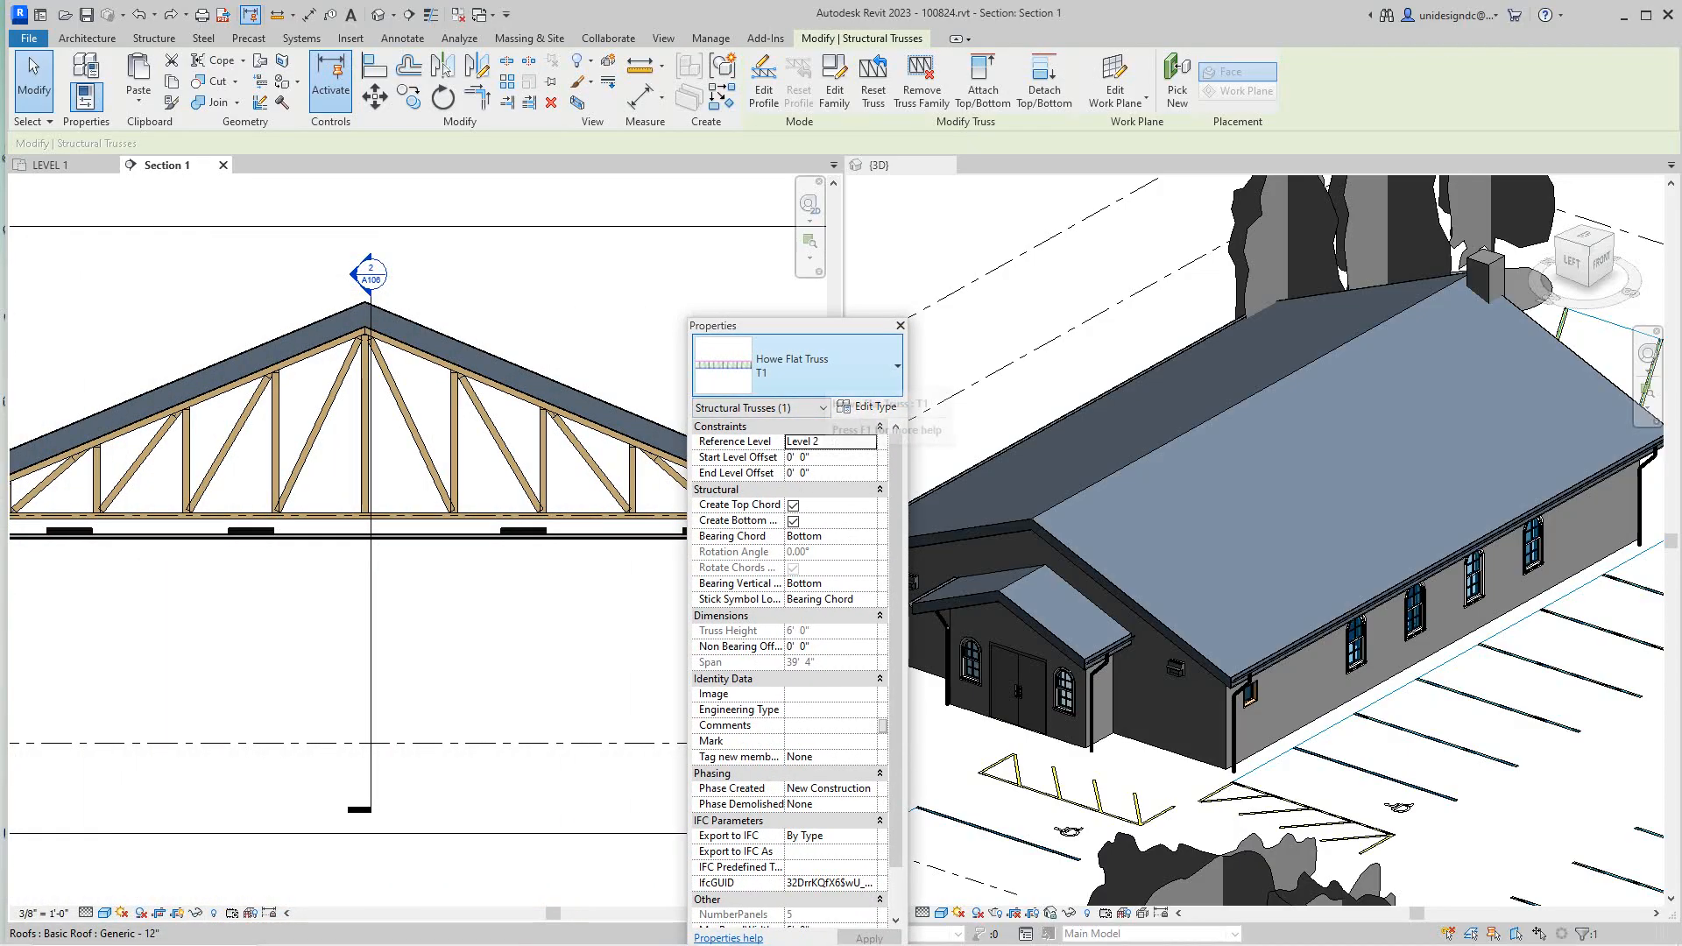
pyautogui.moveTo(832, 331); pyautogui.dragTo(883, 272)
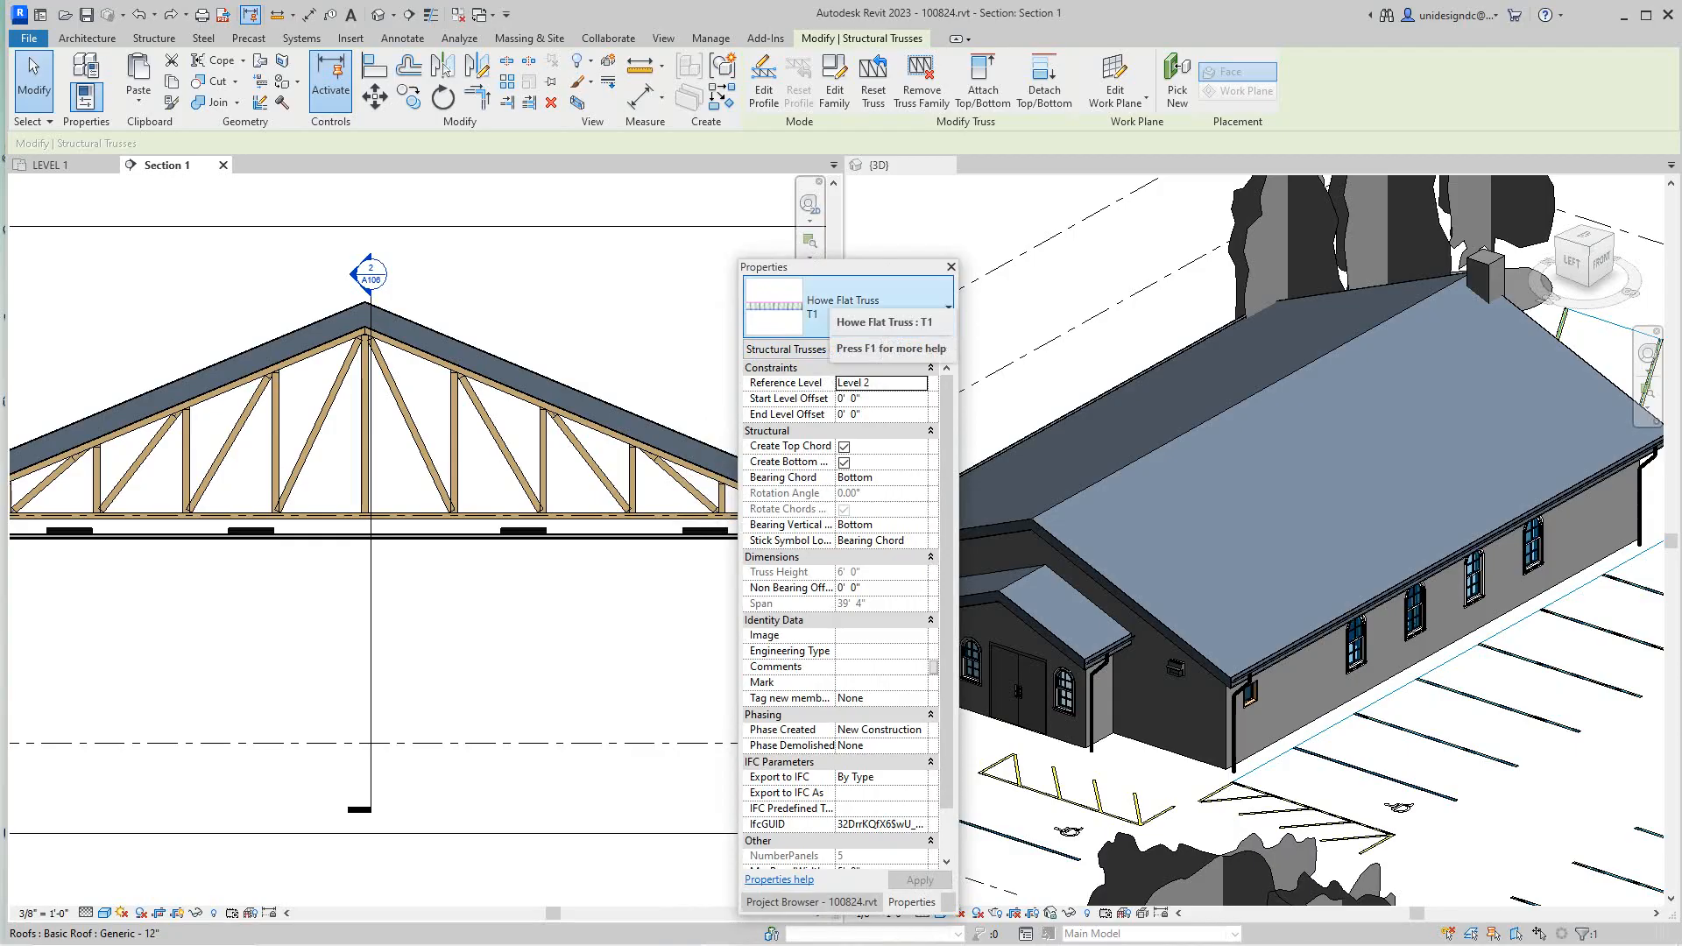
pyautogui.moveTo(859, 272); pyautogui.dragTo(192, 356)
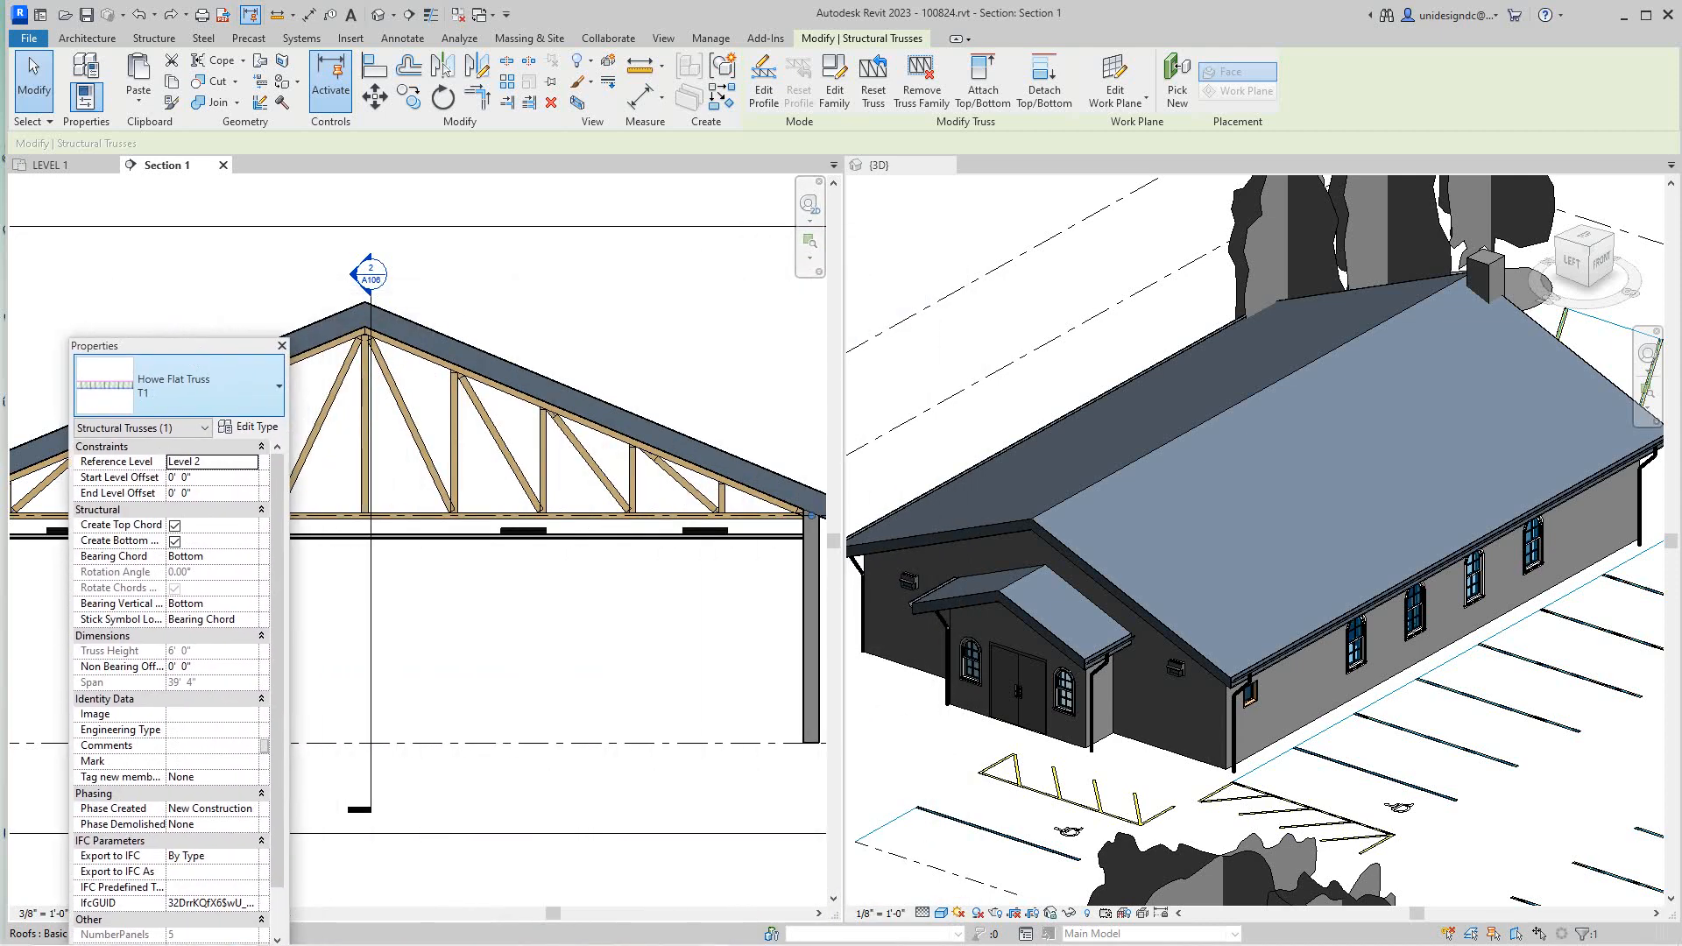
# Examine the truss members near the ridge in Section 1, reselecting the truss to check it as one element
pyautogui.scroll(-2, 659, 356)
pyautogui.moveTo(375, 364); pyautogui.dragTo(496, 313, button='middle')
pyautogui.scroll(2, 452, 355)
pyautogui.scroll(2, 498, 331)
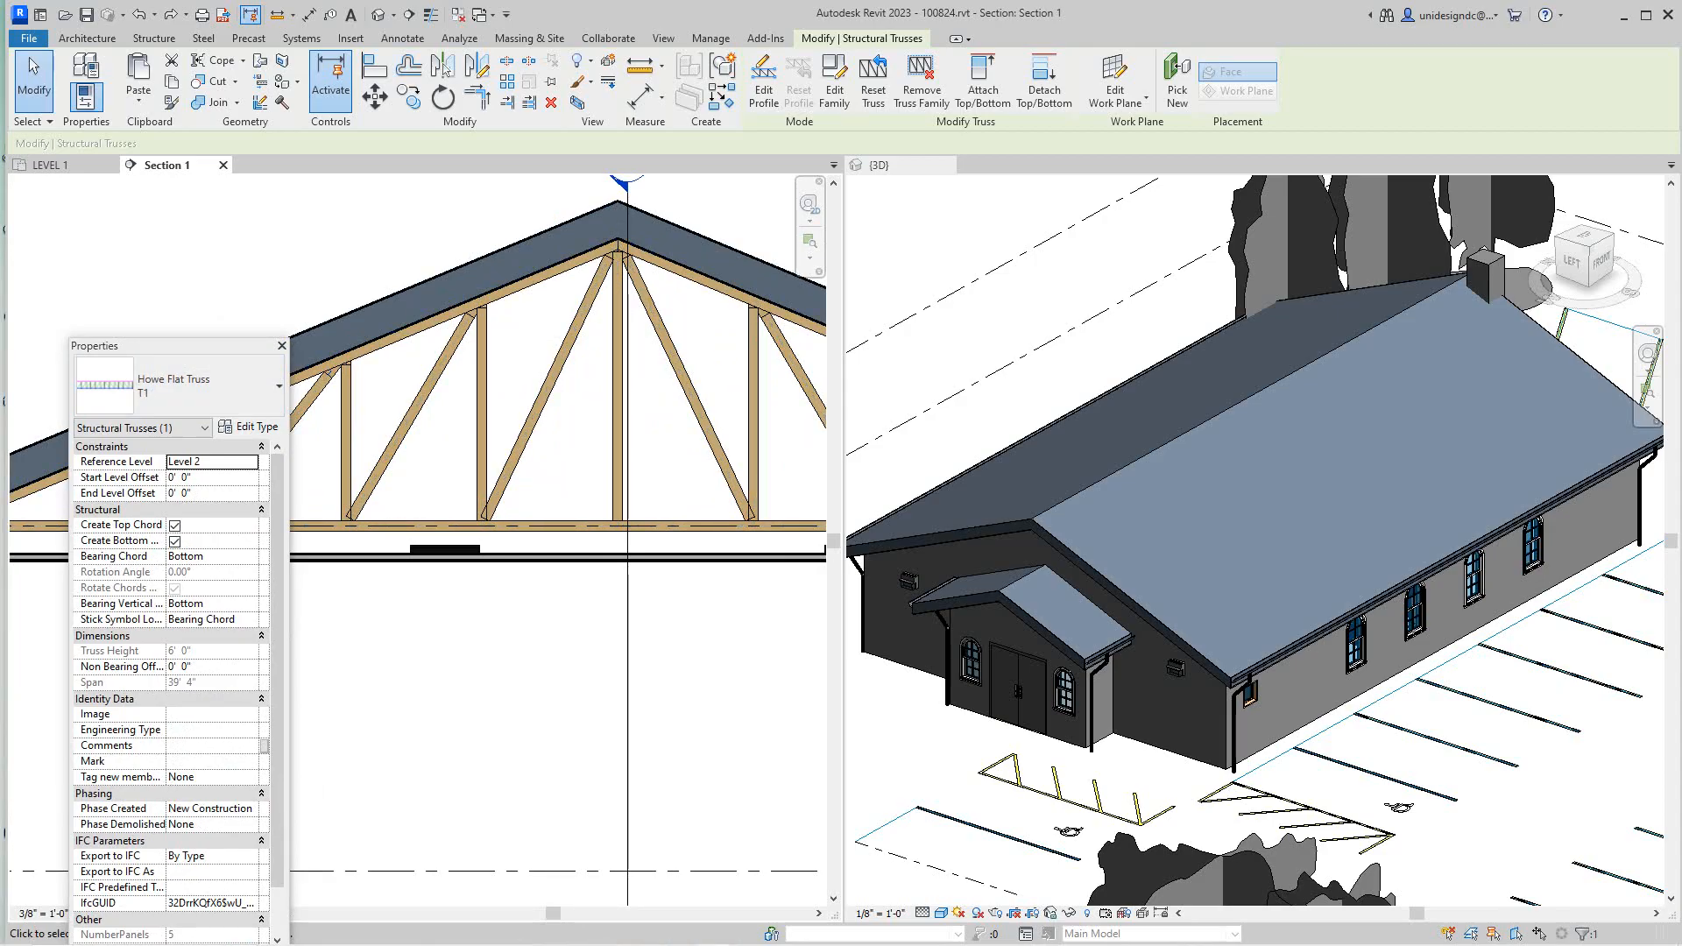
pyautogui.press('Escape')
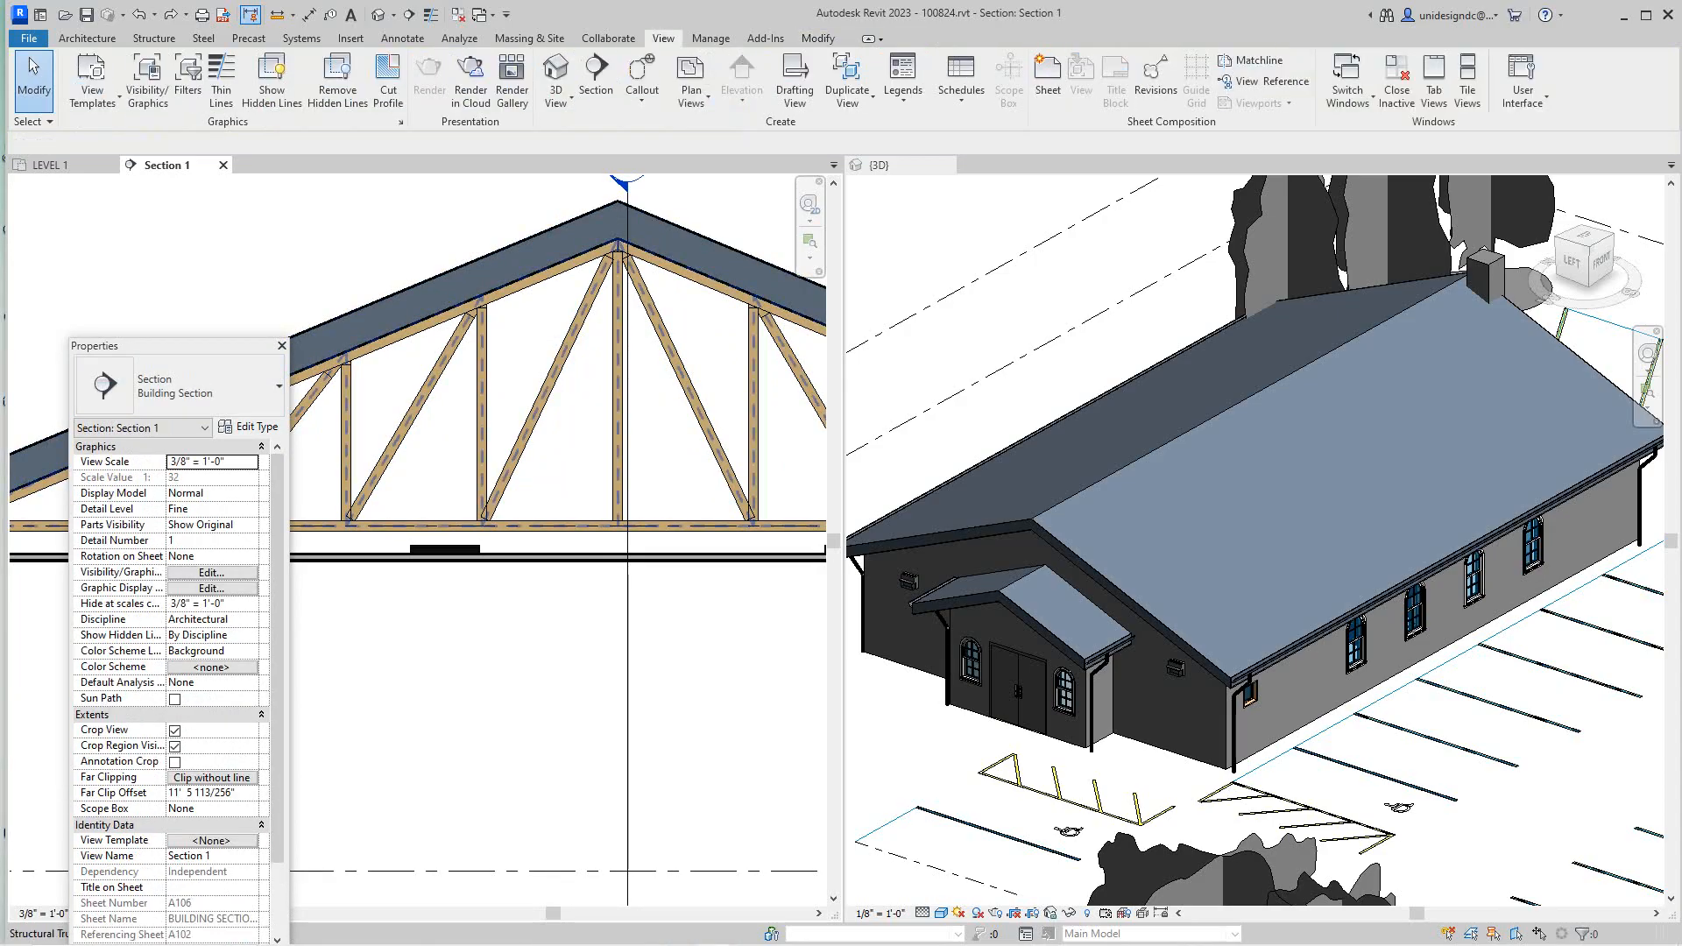
pyautogui.click(618, 250)
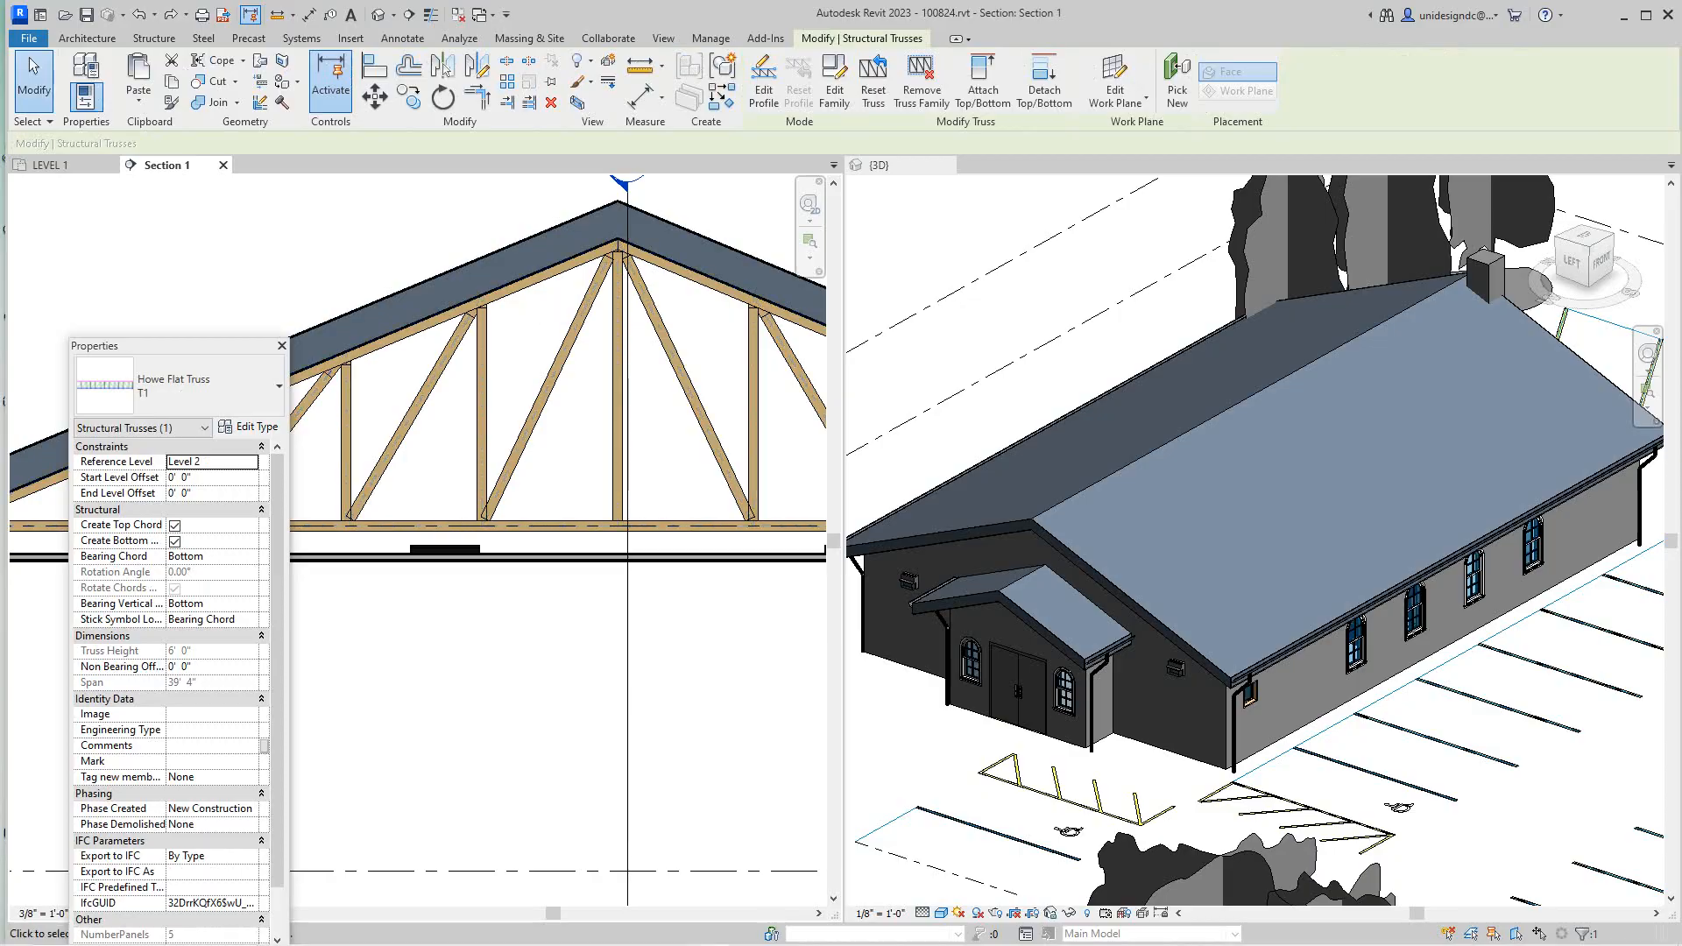
pyautogui.press('Escape')
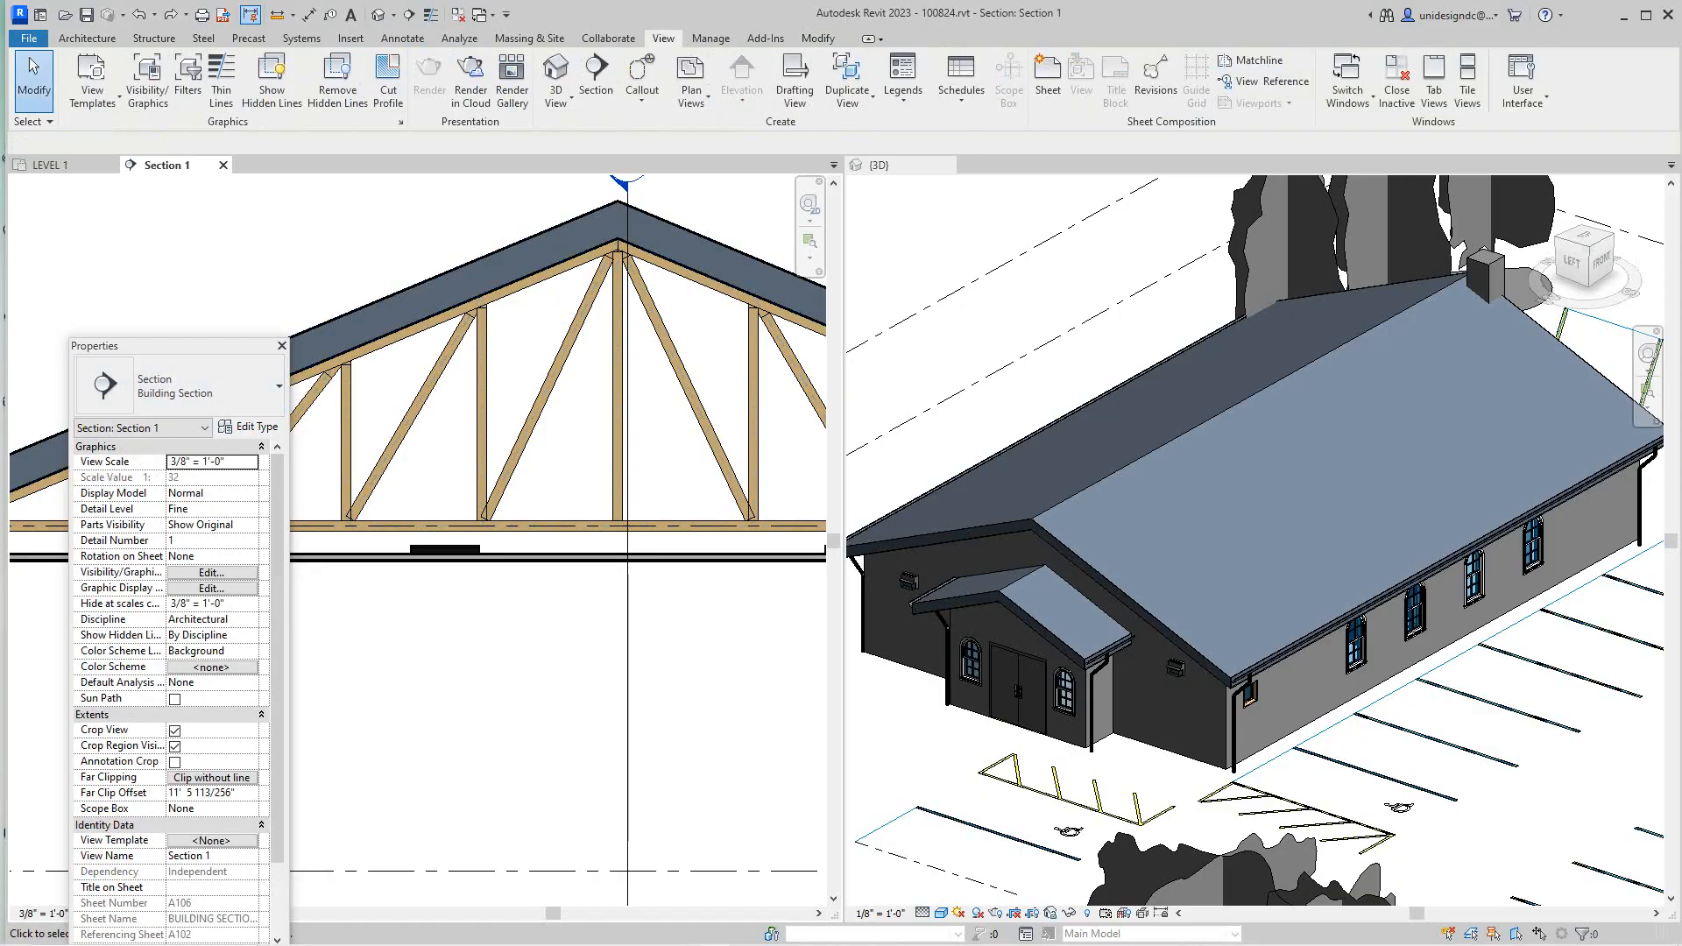
# In the Howe Flat Truss T1 type properties, set the top chords' structural framing type to Dimension Lumber:2x6
pyautogui.moveTo(123, 346); pyautogui.dragTo(103, 180)
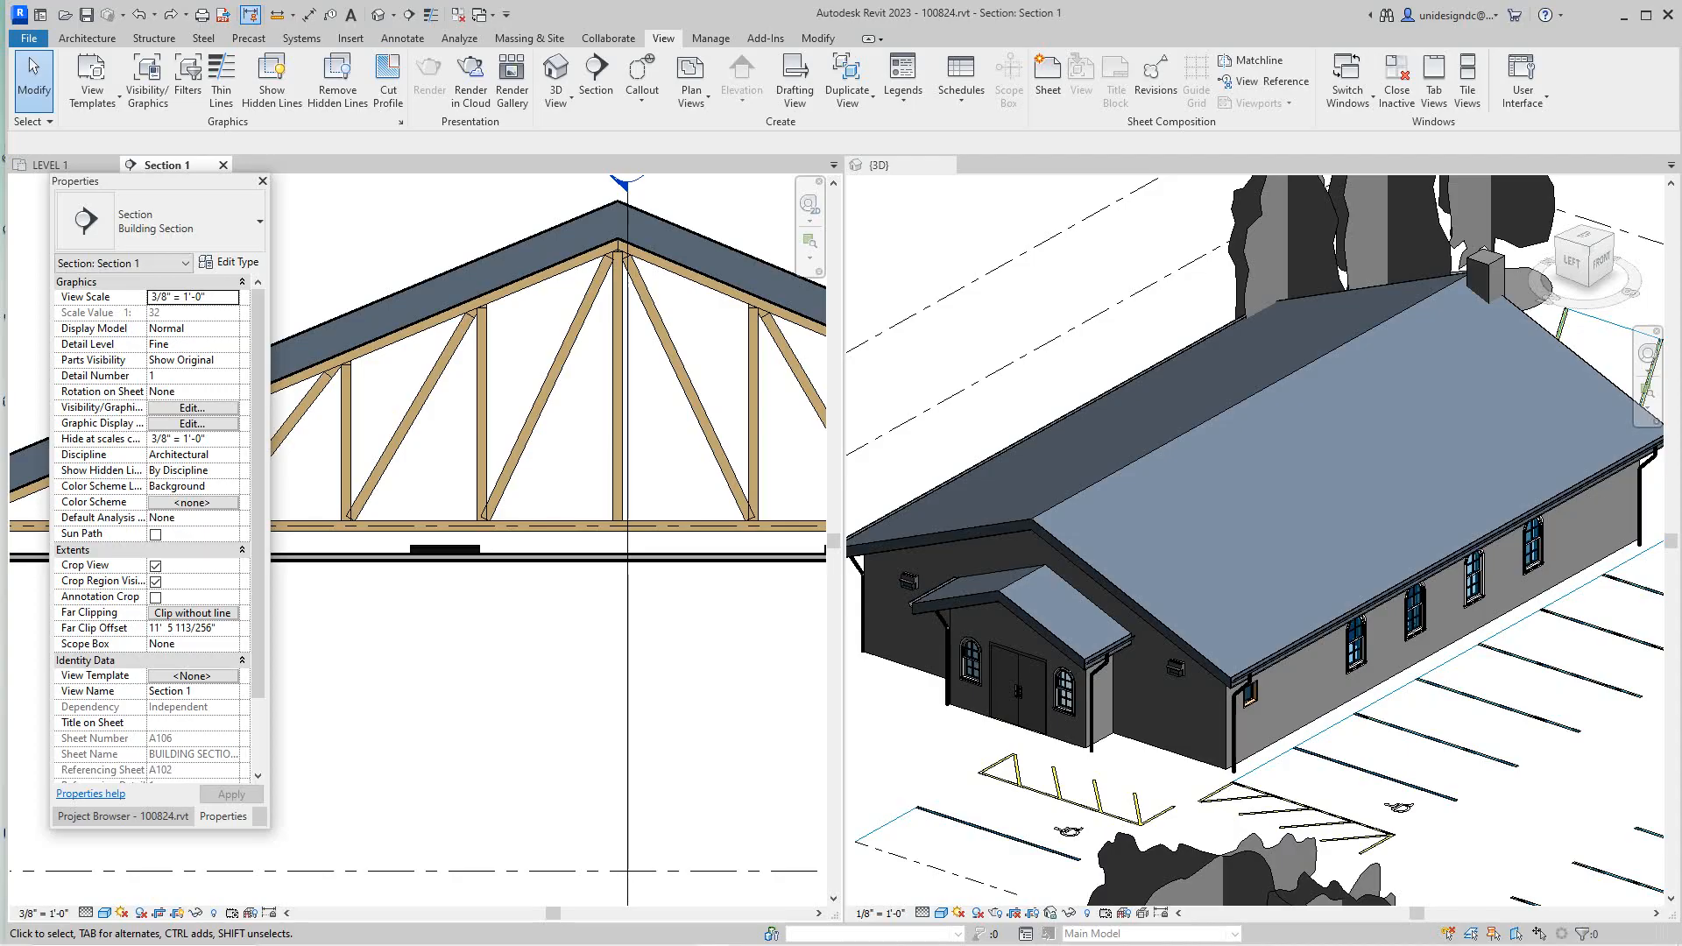
pyautogui.click(528, 425)
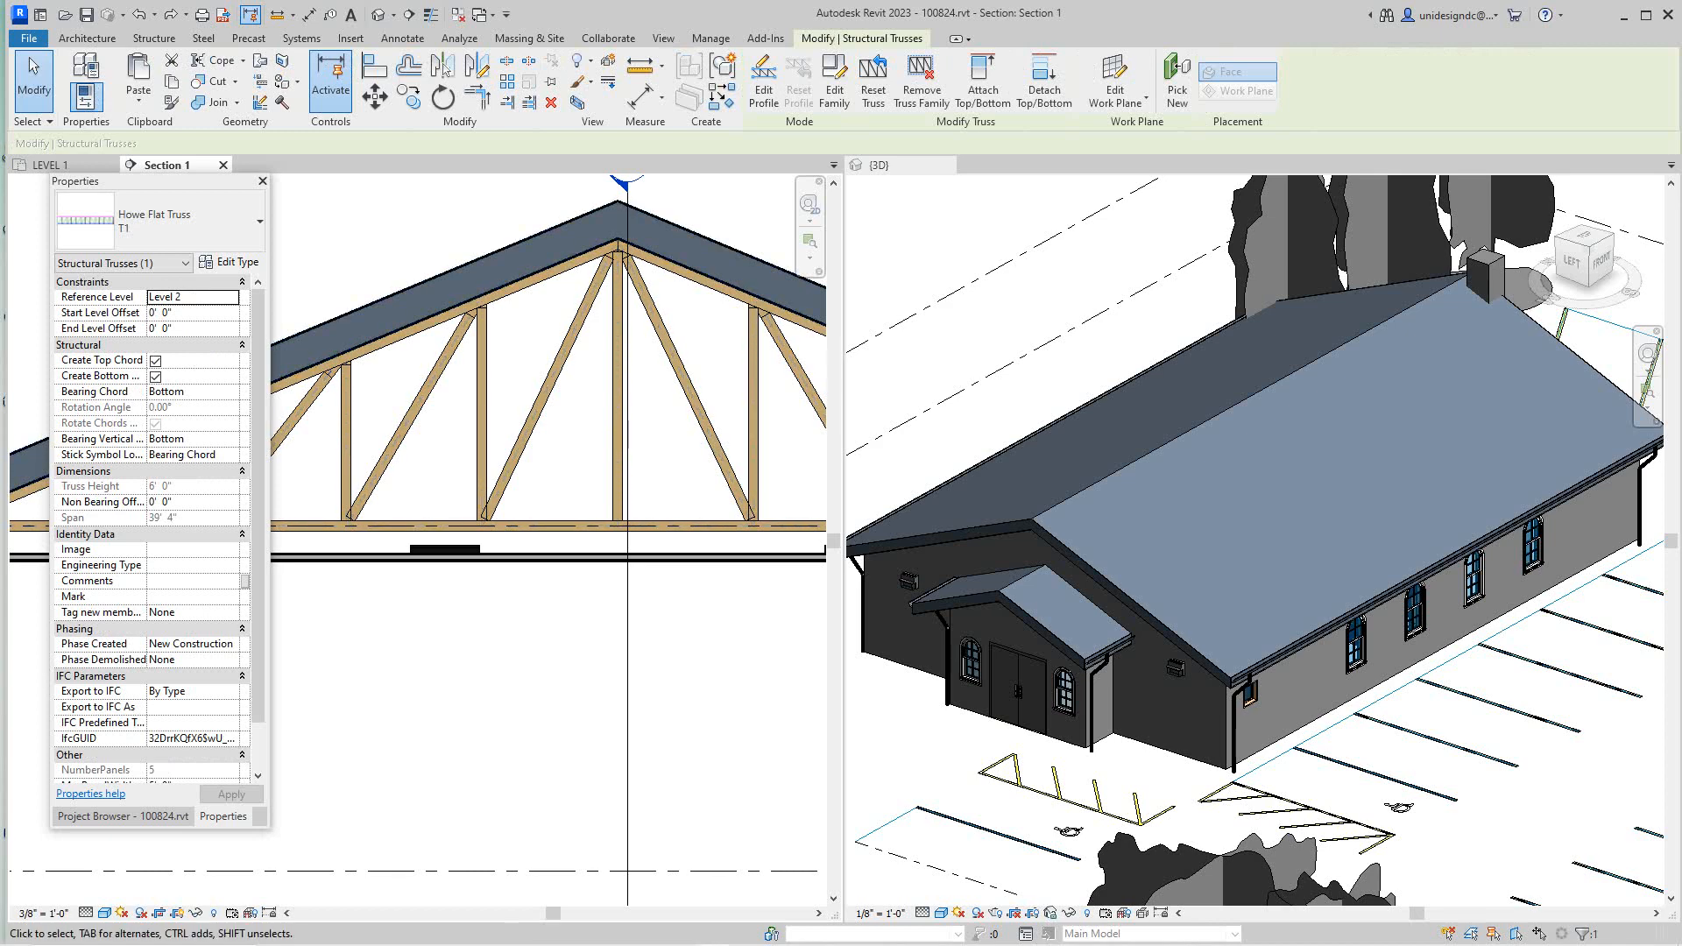
pyautogui.click(229, 262)
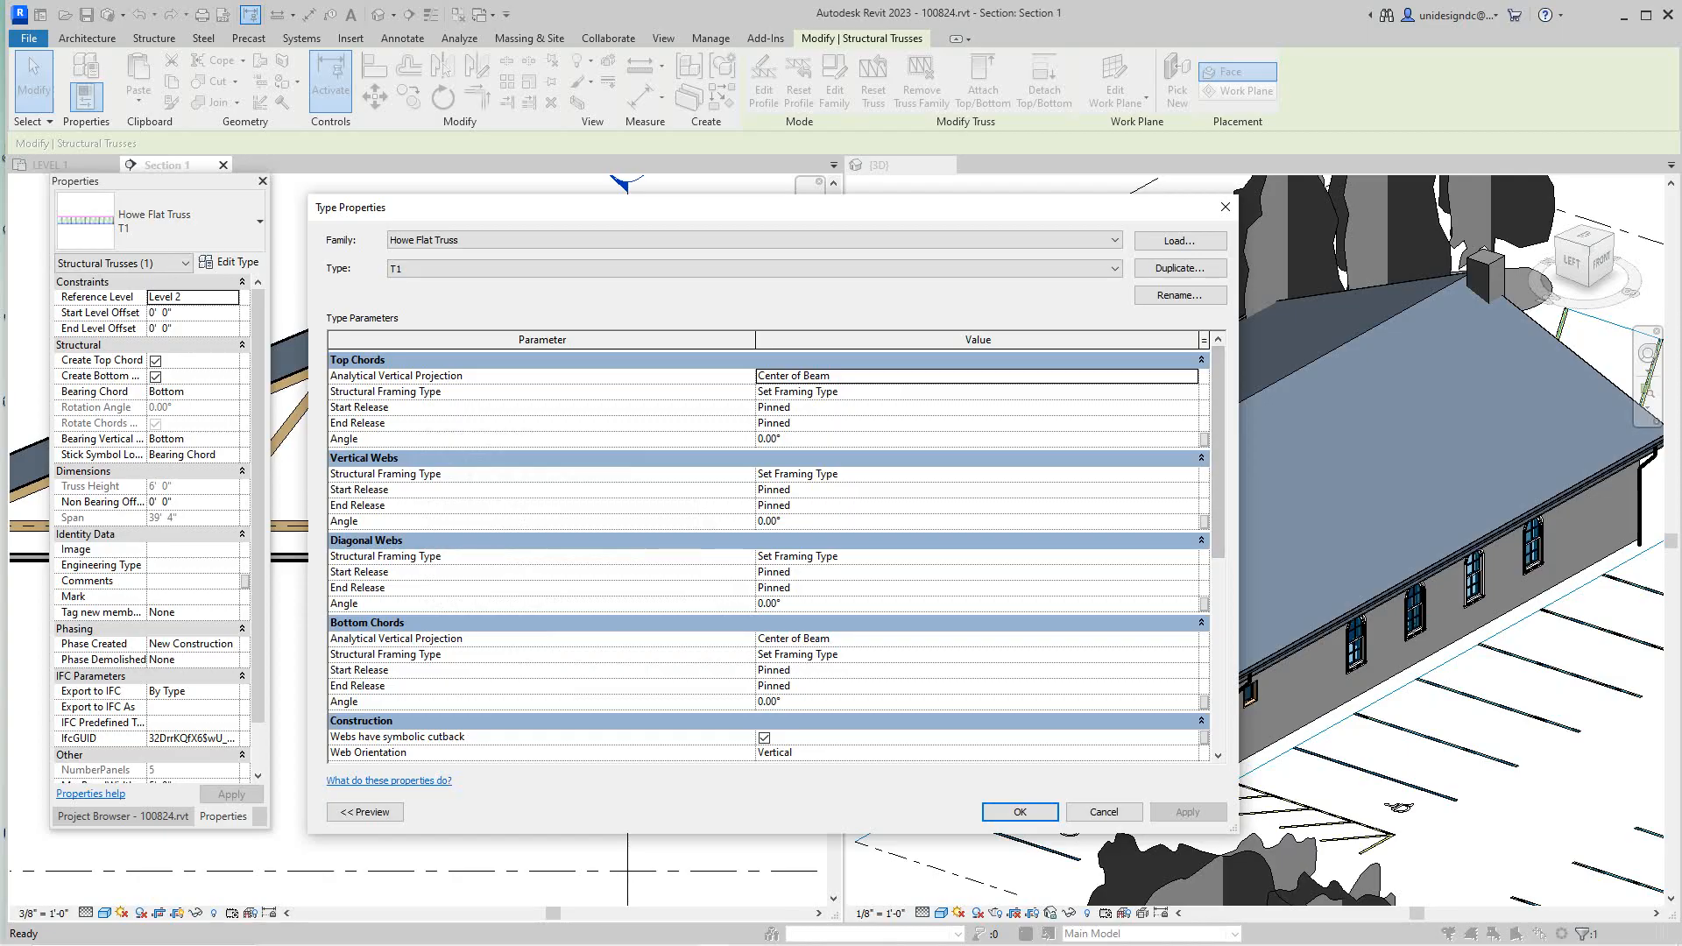
pyautogui.click(1189, 392)
pyautogui.click(1189, 391)
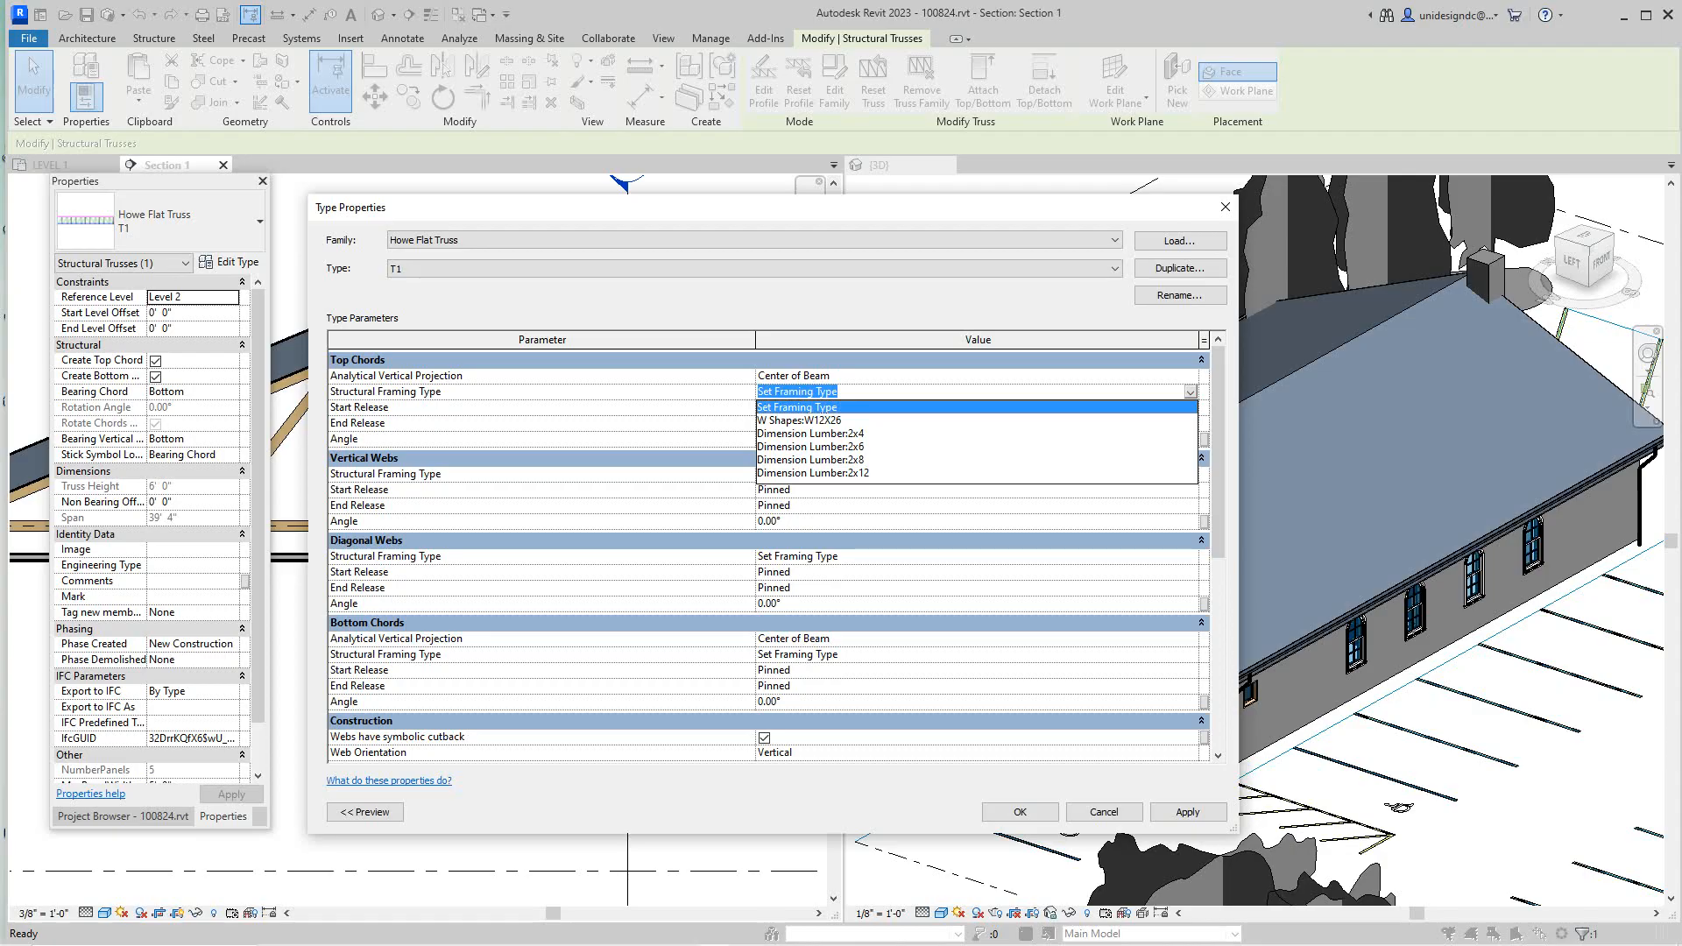
pyautogui.click(811, 447)
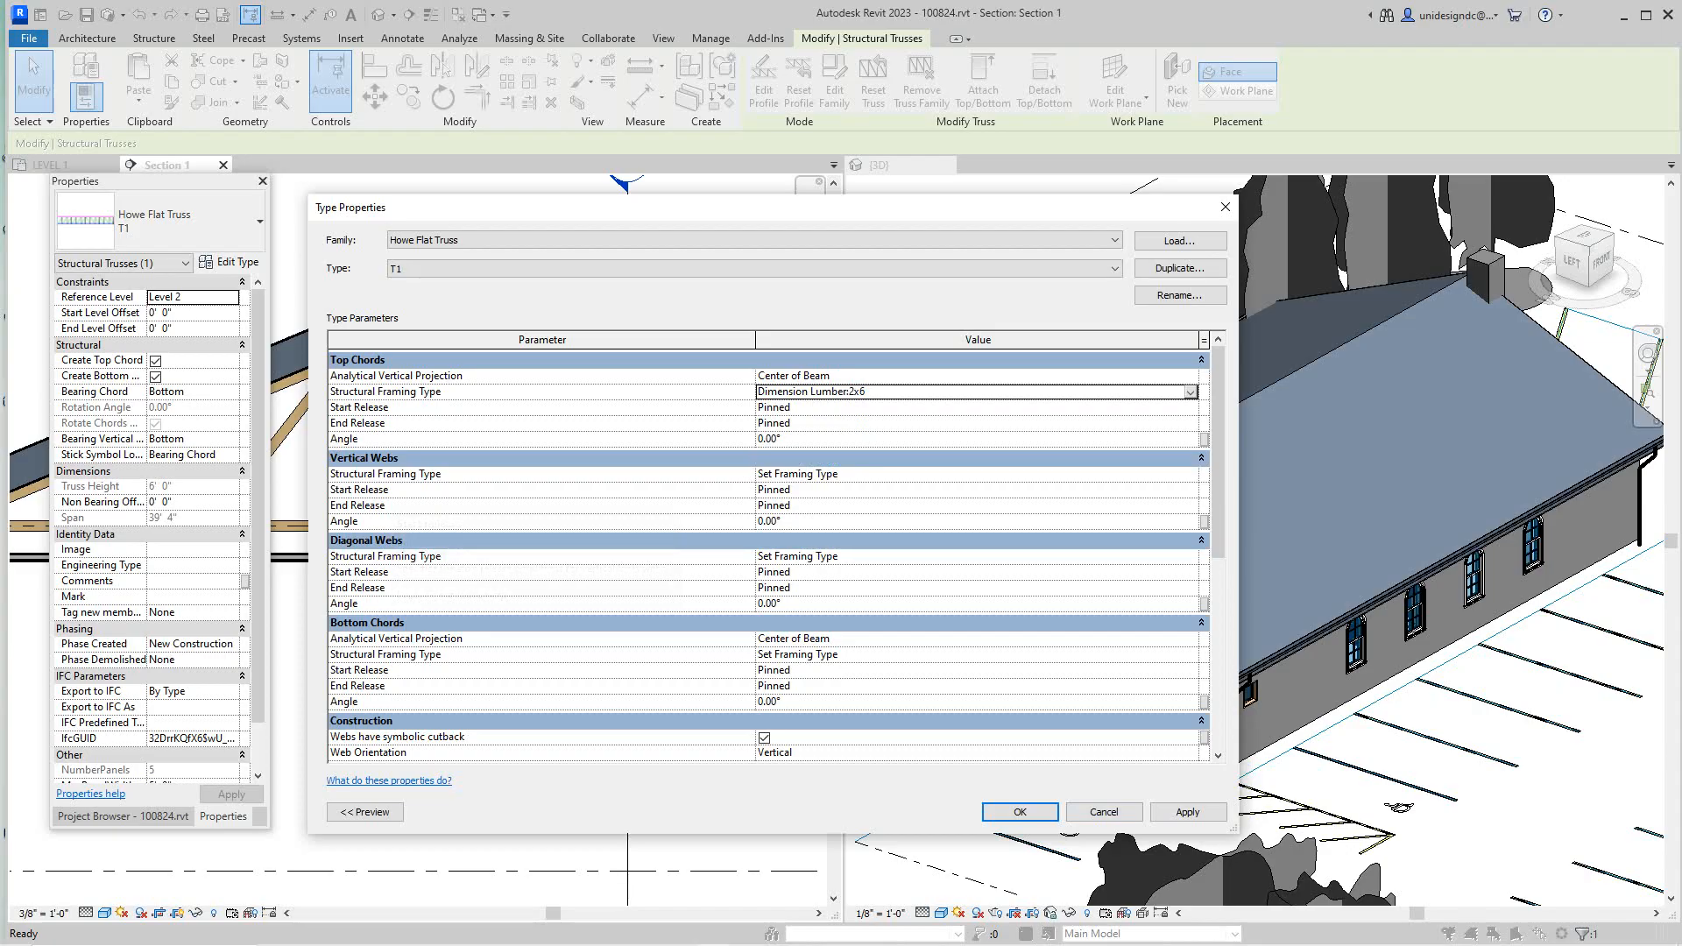
# Set the vertical webs' structural framing type to Dimension Lumber:2x4
pyautogui.click(1189, 474)
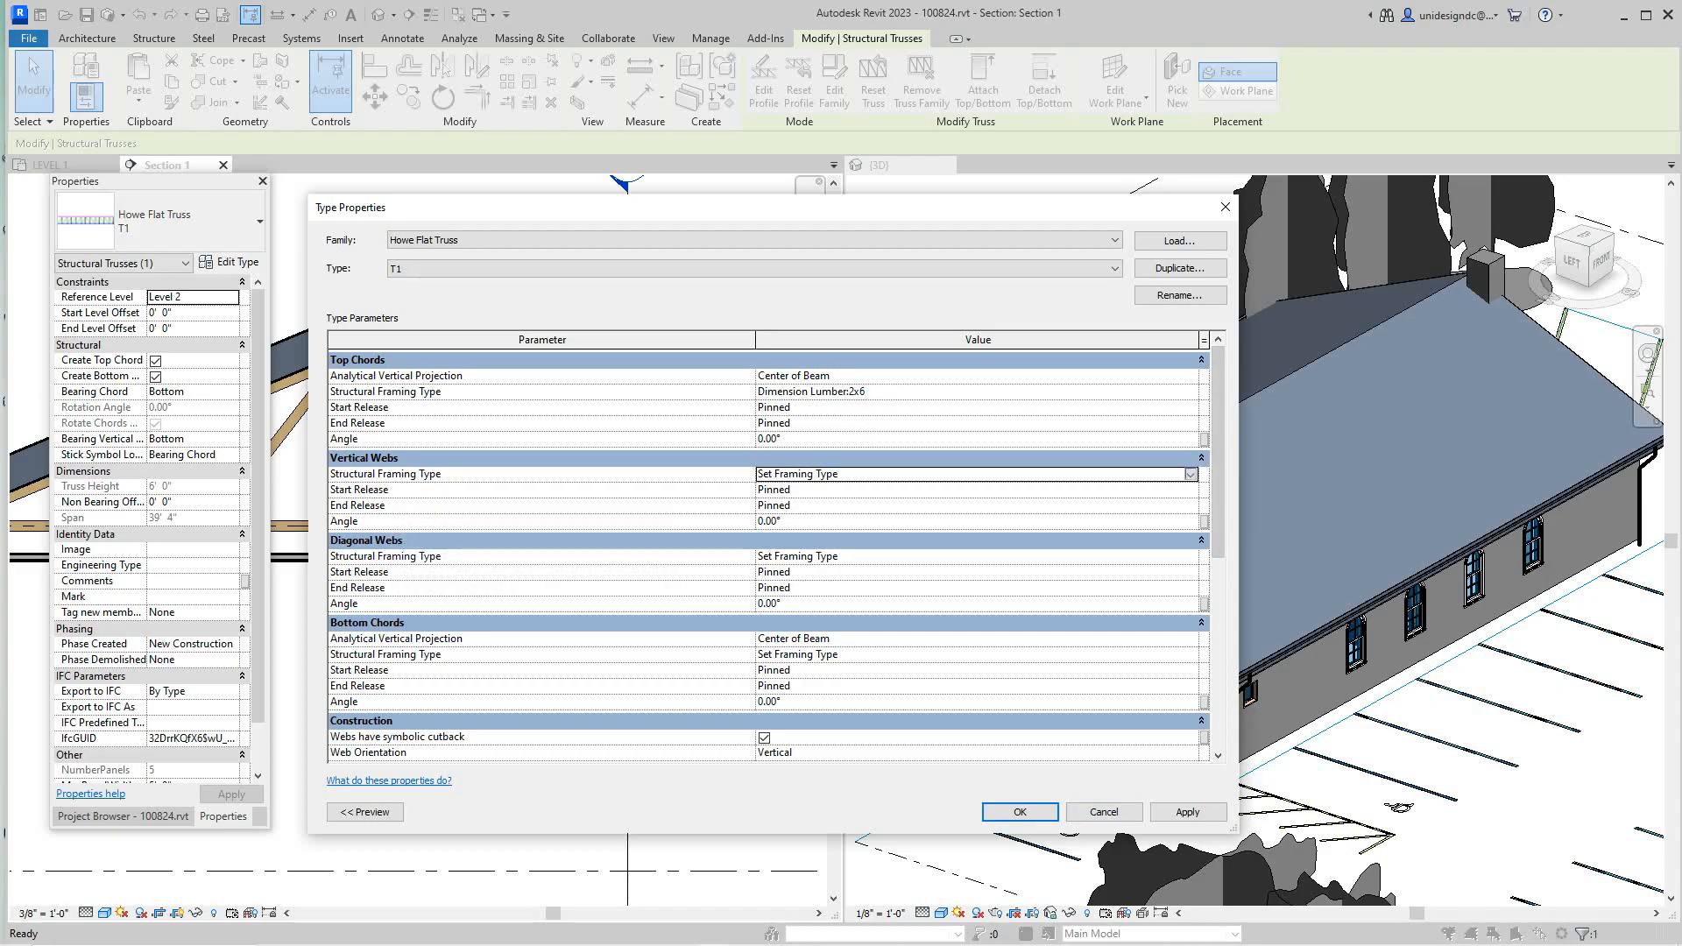
pyautogui.click(1189, 474)
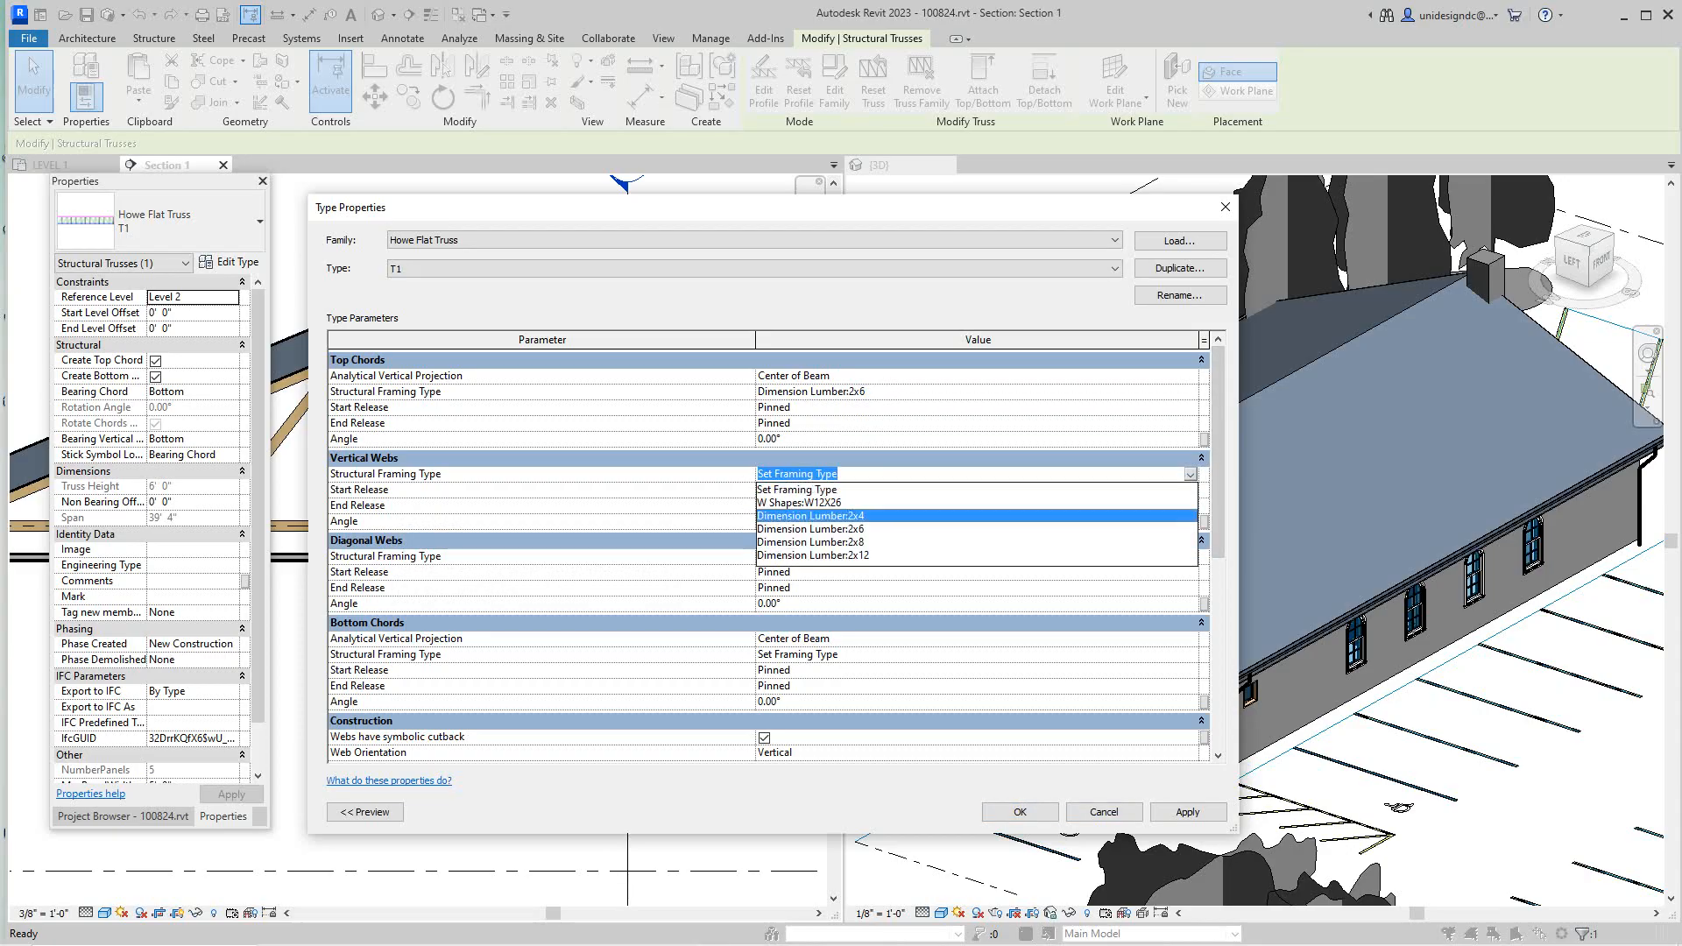
pyautogui.click(811, 515)
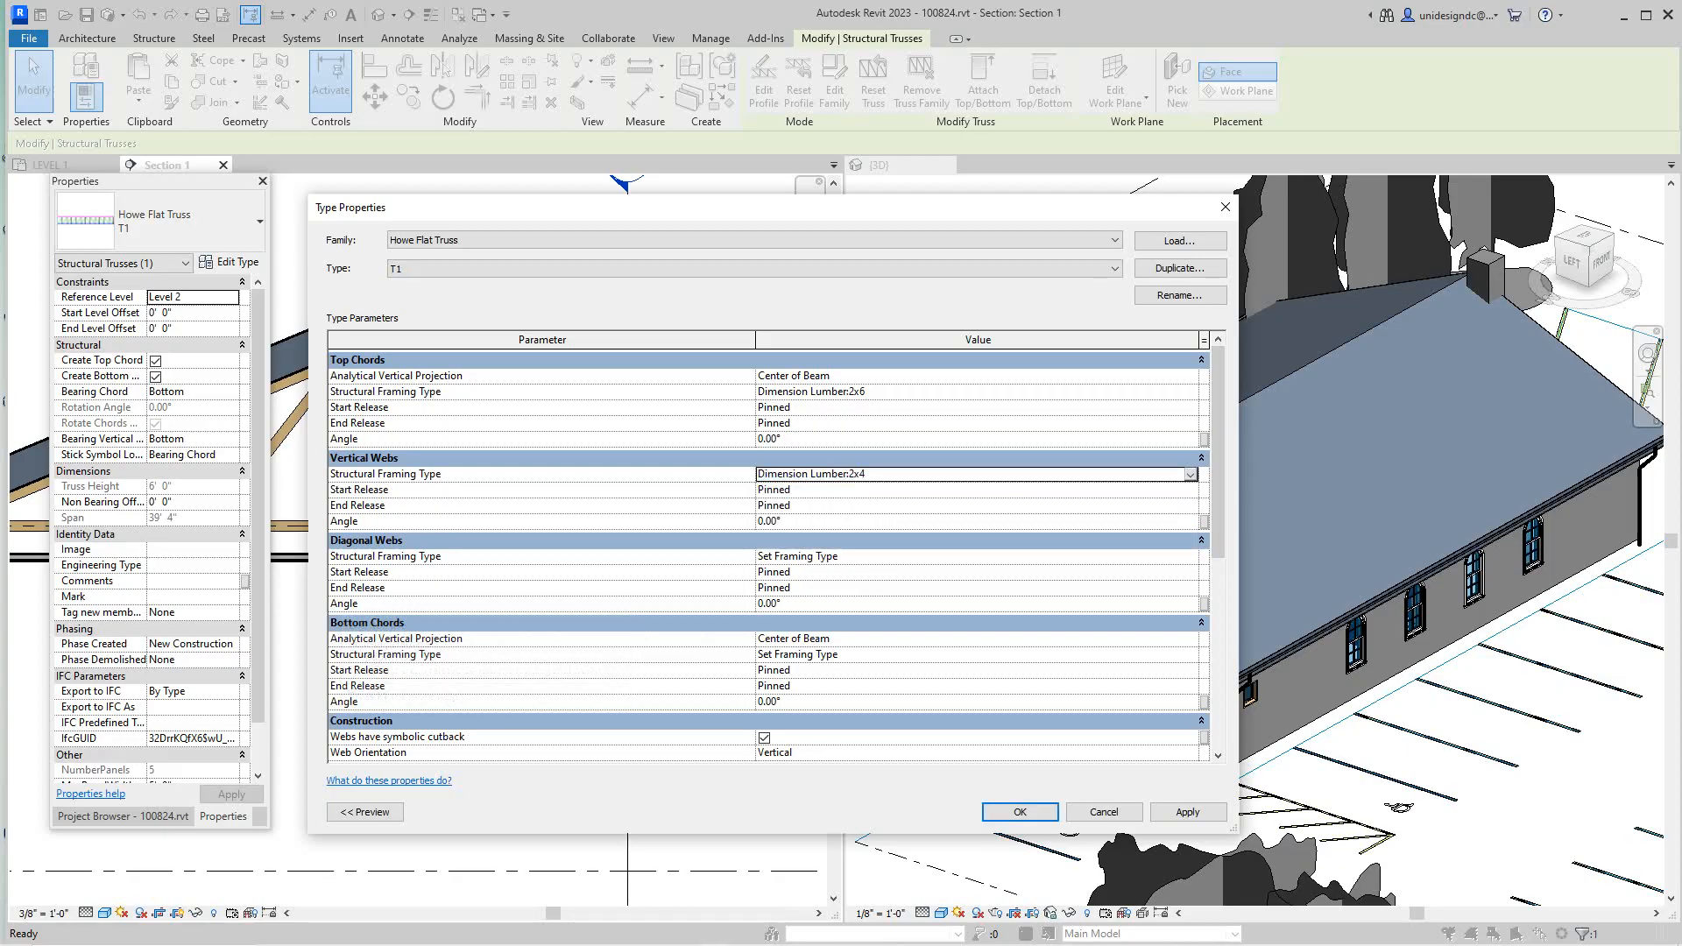
# Set the diagonal webs' structural framing type to Dimension Lumber:2x4 in the truss type properties
pyautogui.click(1189, 556)
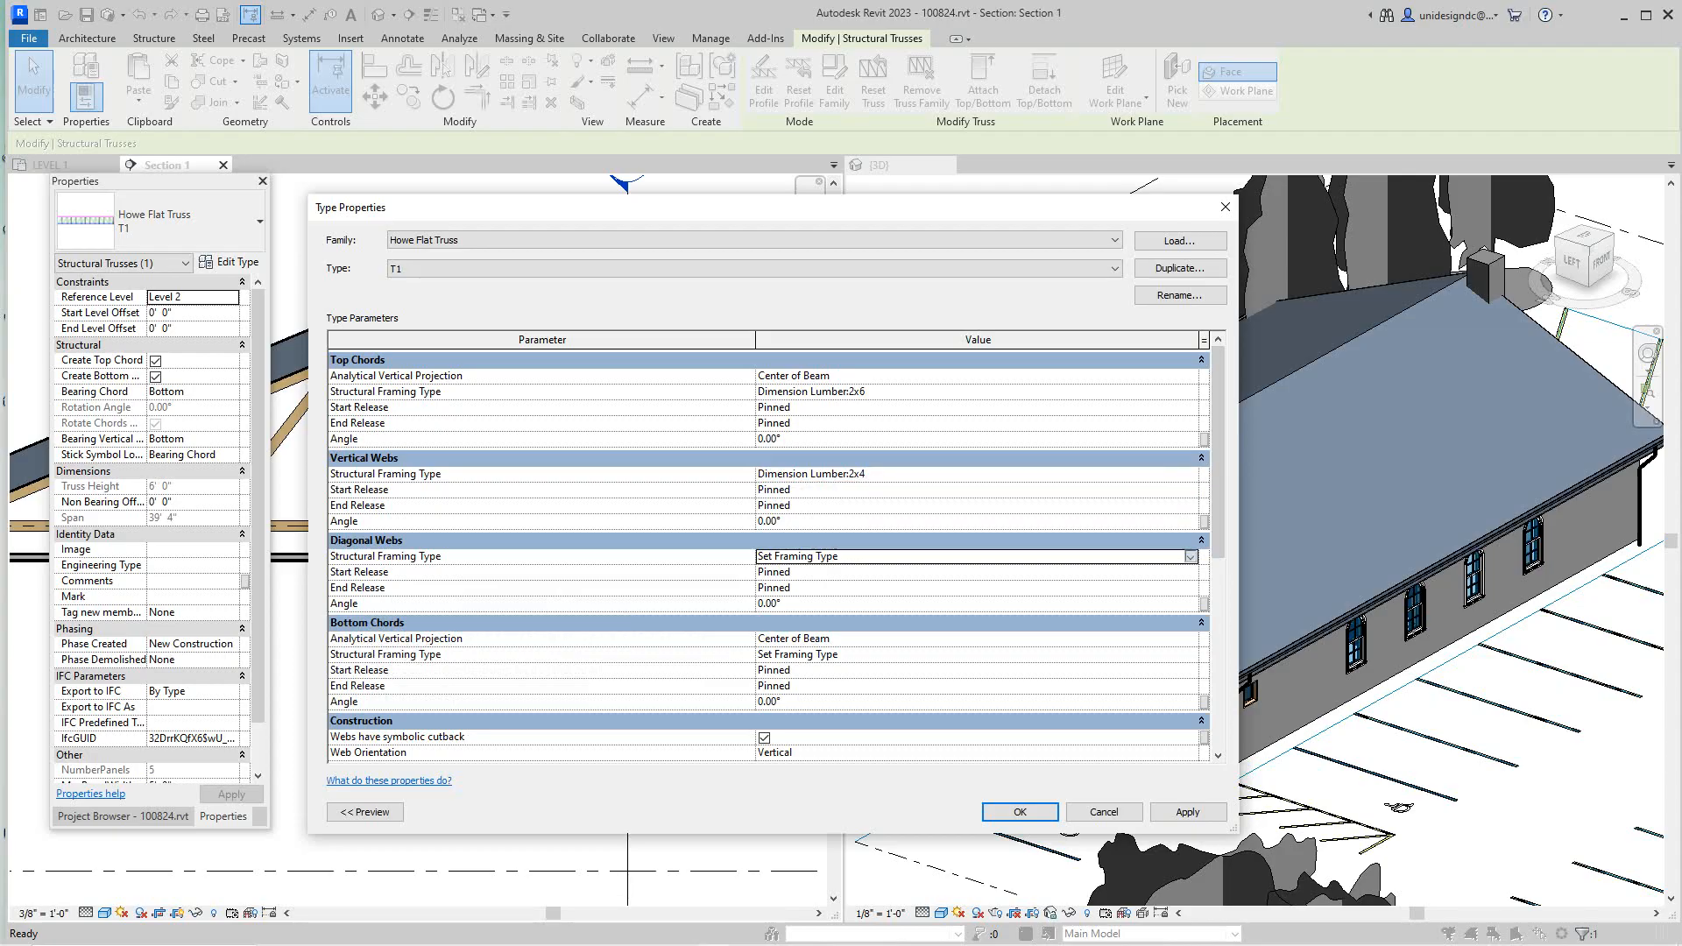
pyautogui.click(1189, 557)
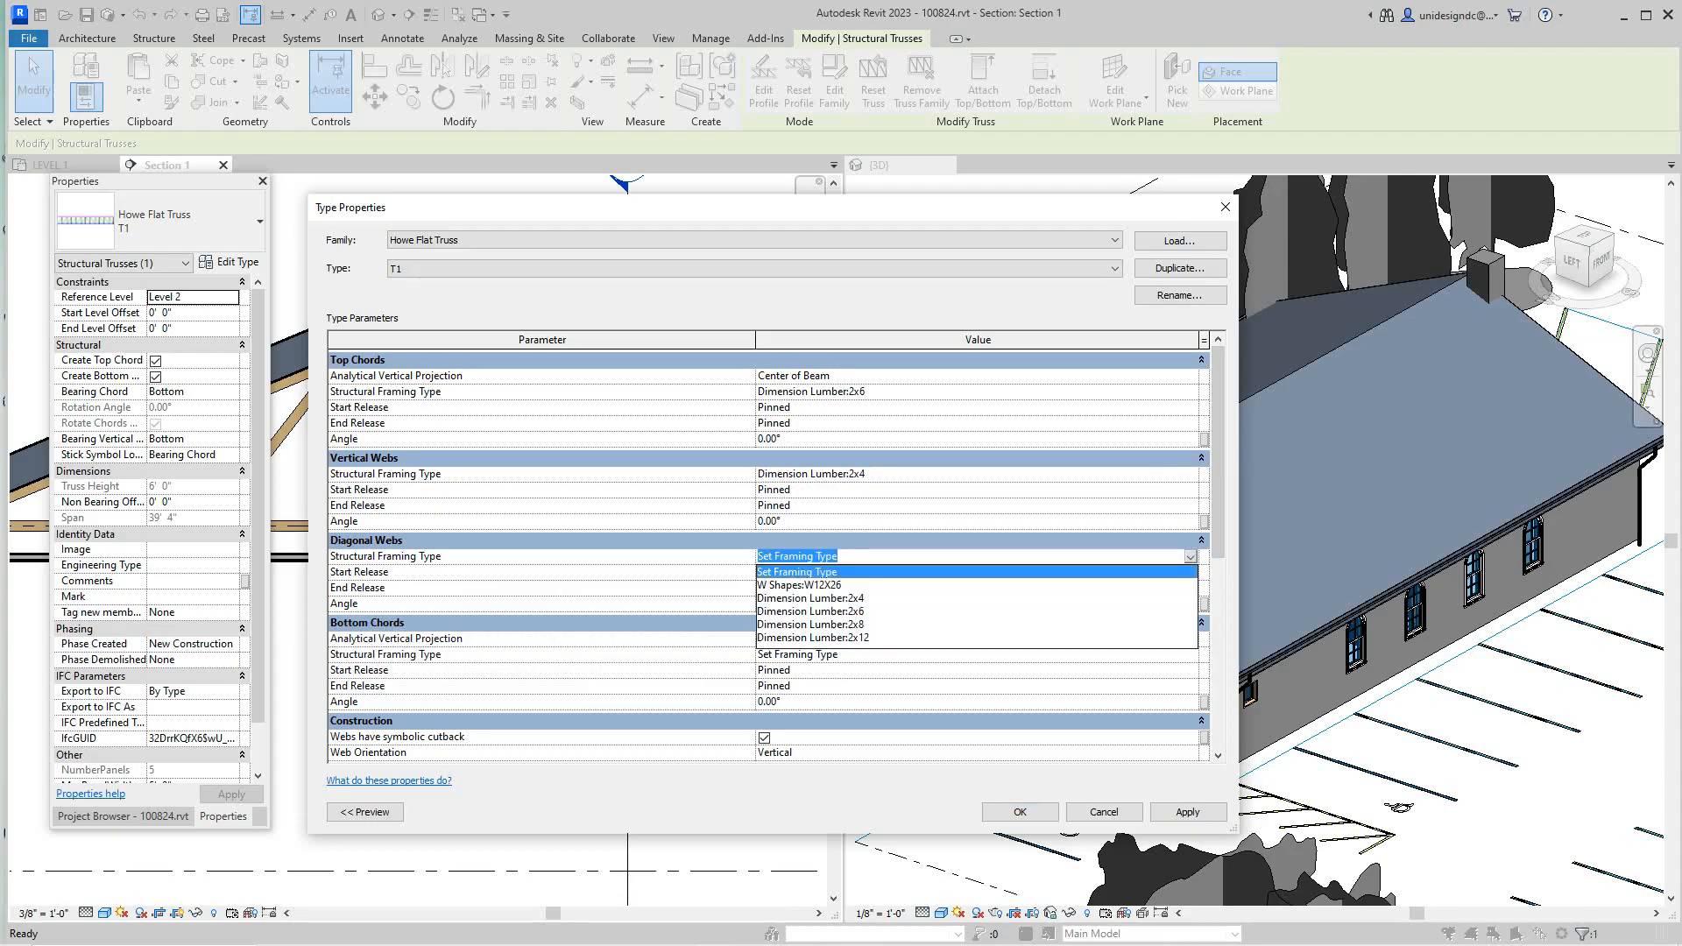
pyautogui.click(810, 597)
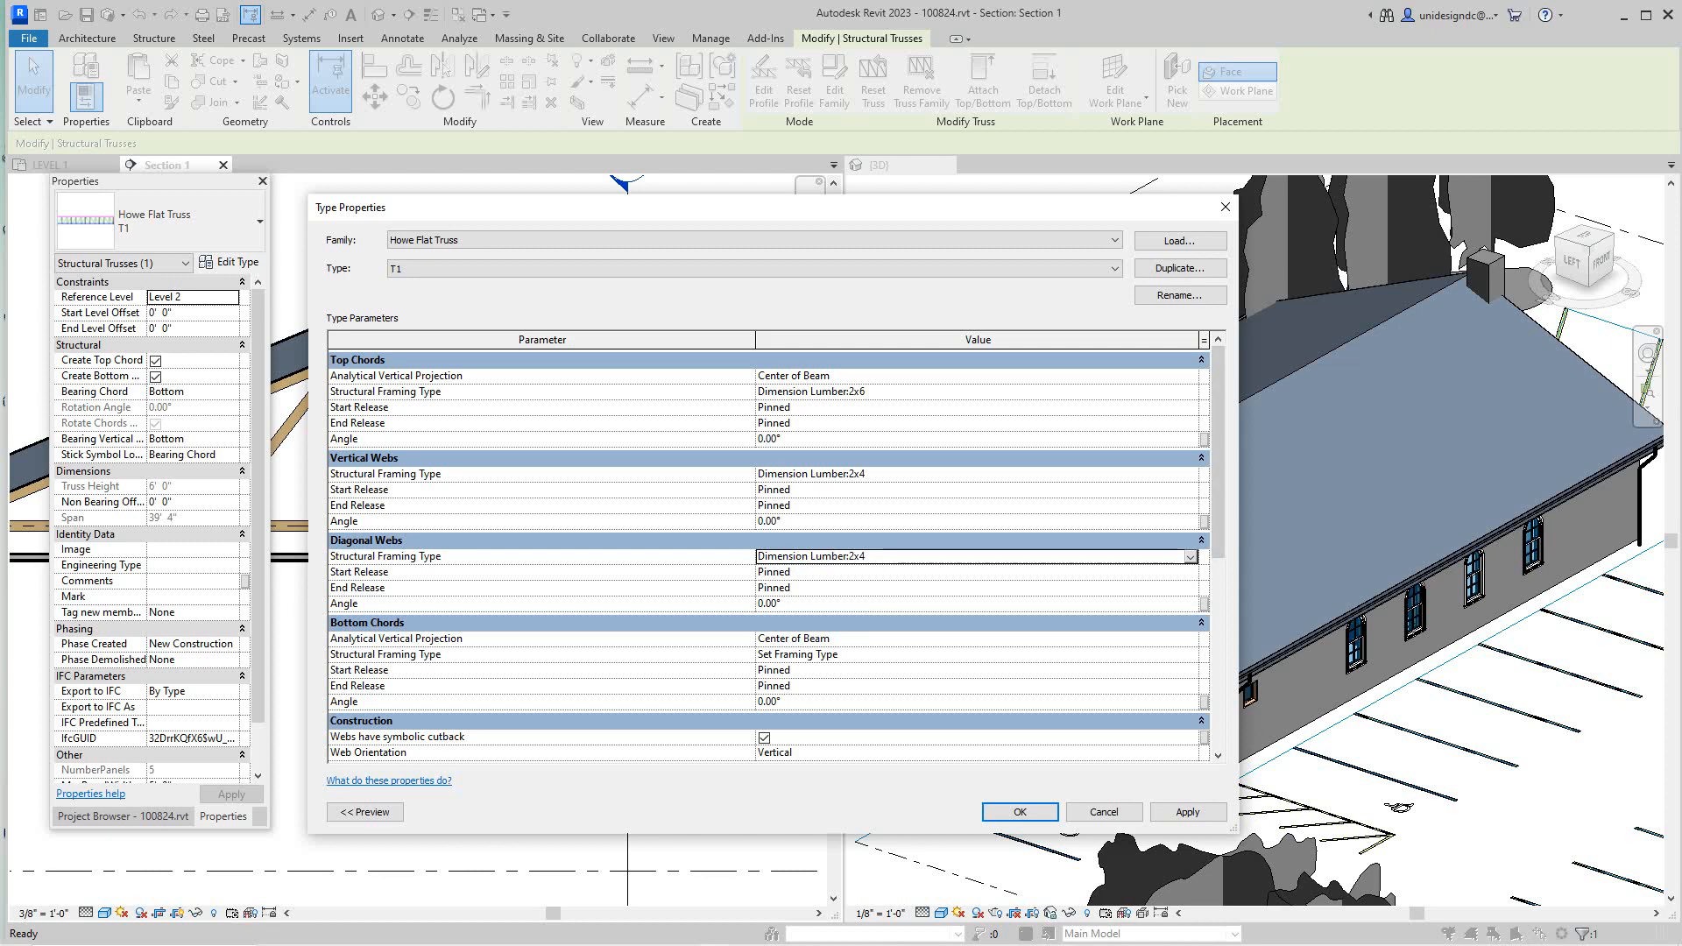
pyautogui.click(1189, 639)
pyautogui.click(1189, 639)
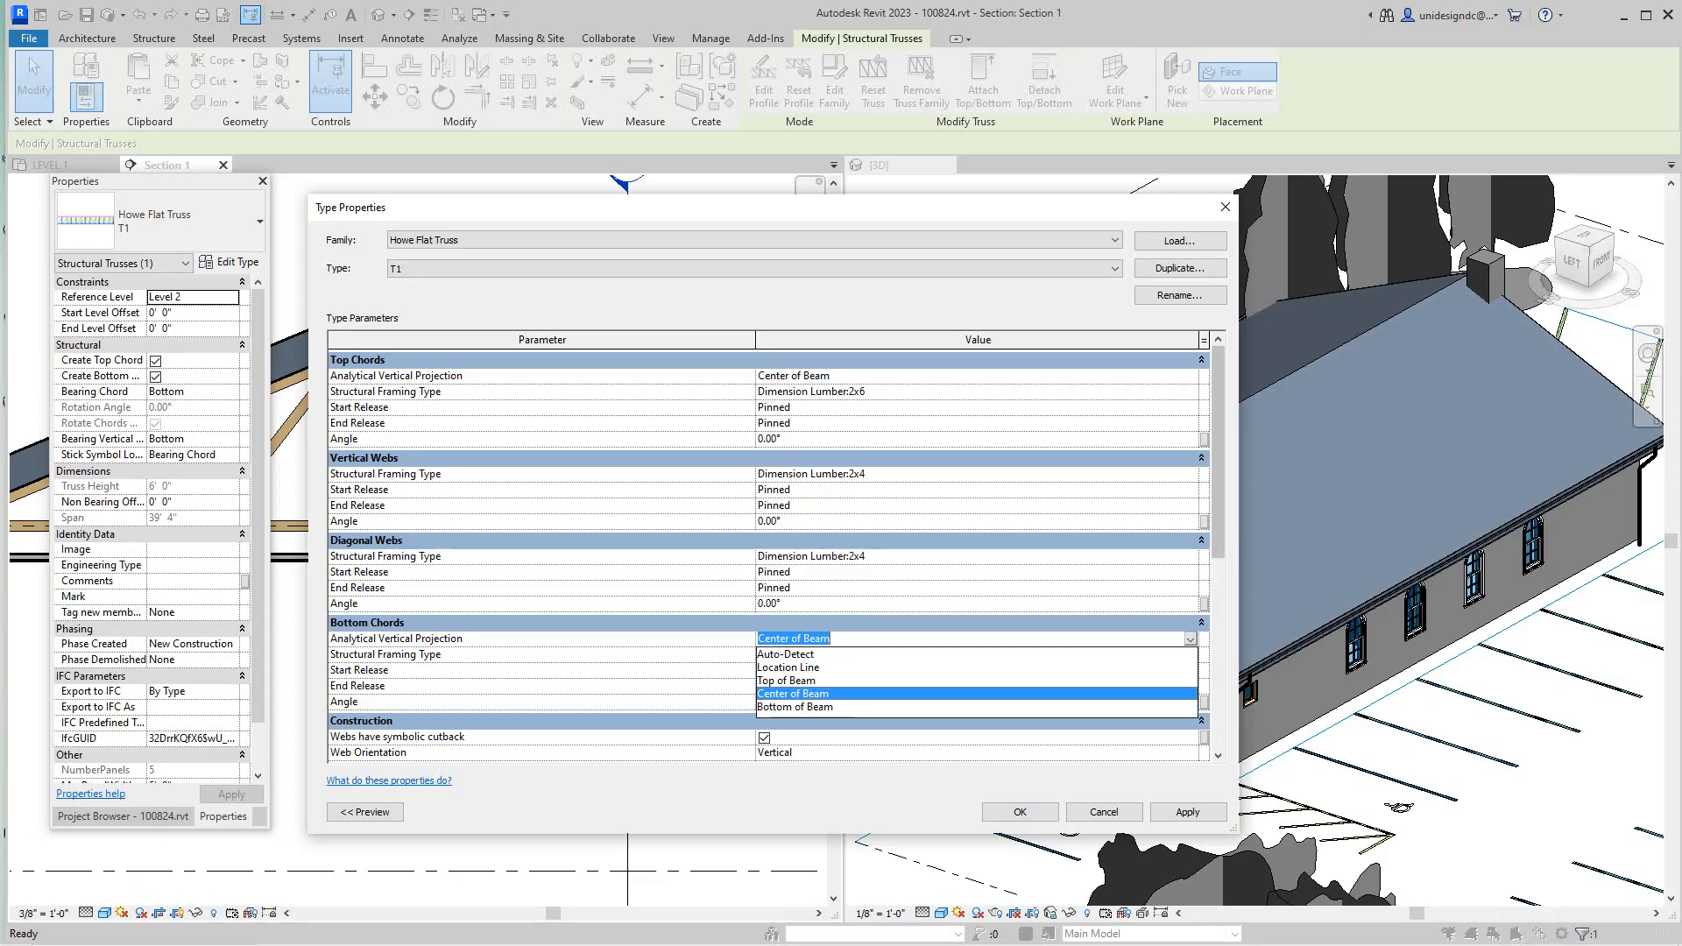
pyautogui.press('Escape')
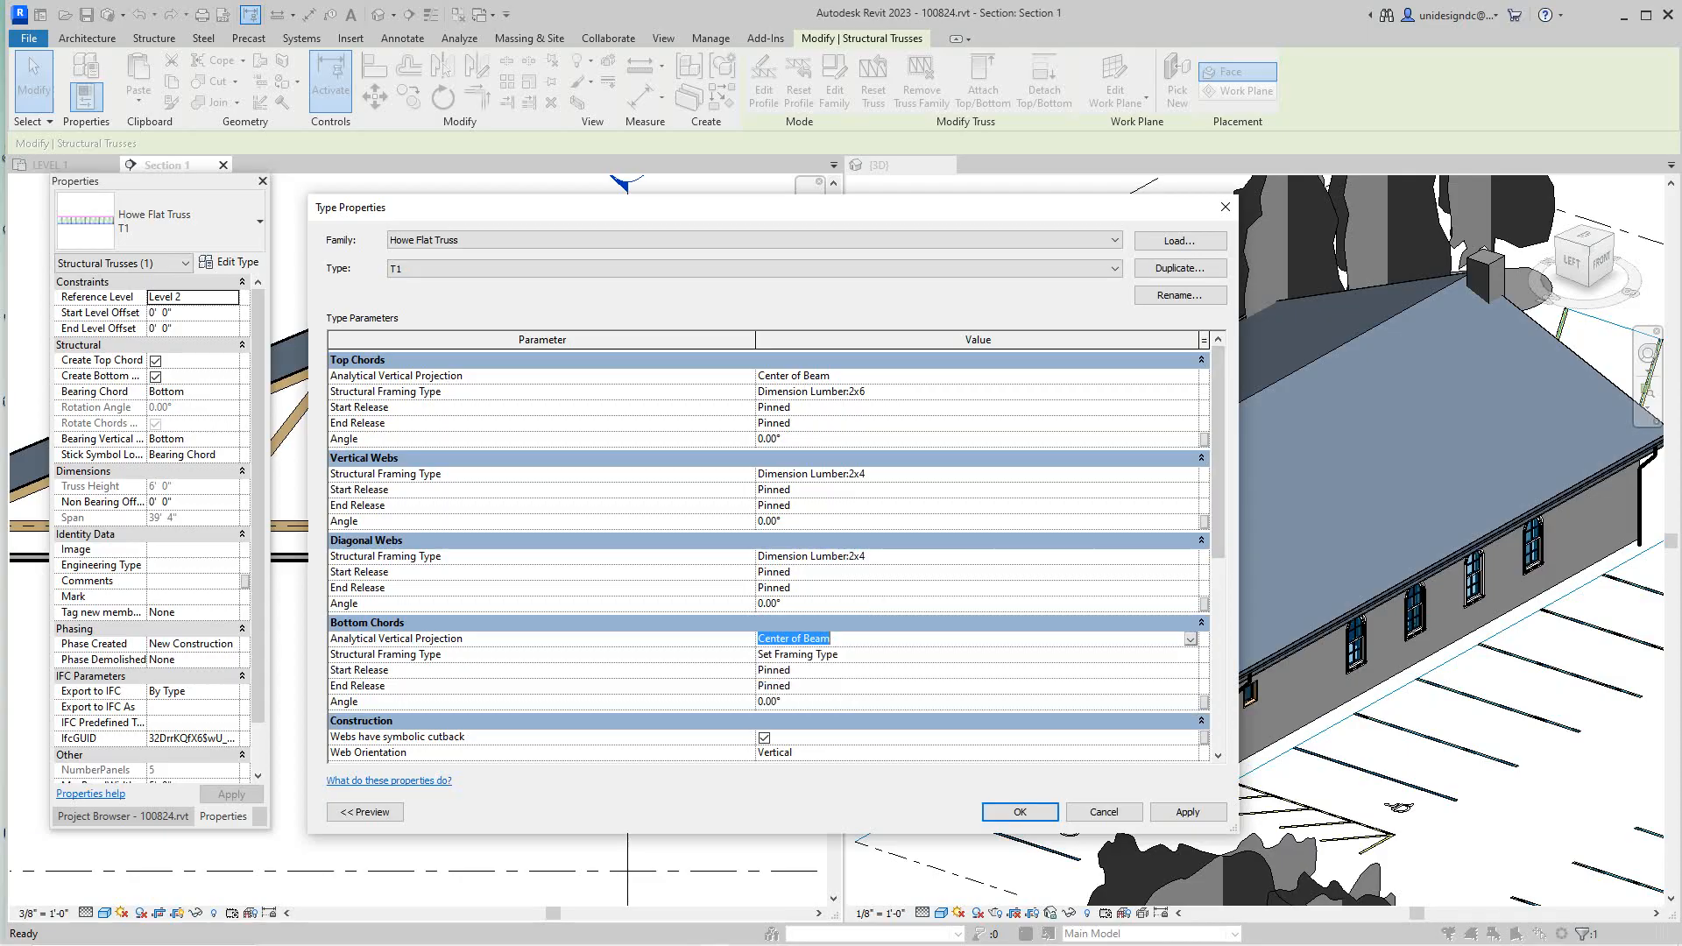
pyautogui.click(1190, 638)
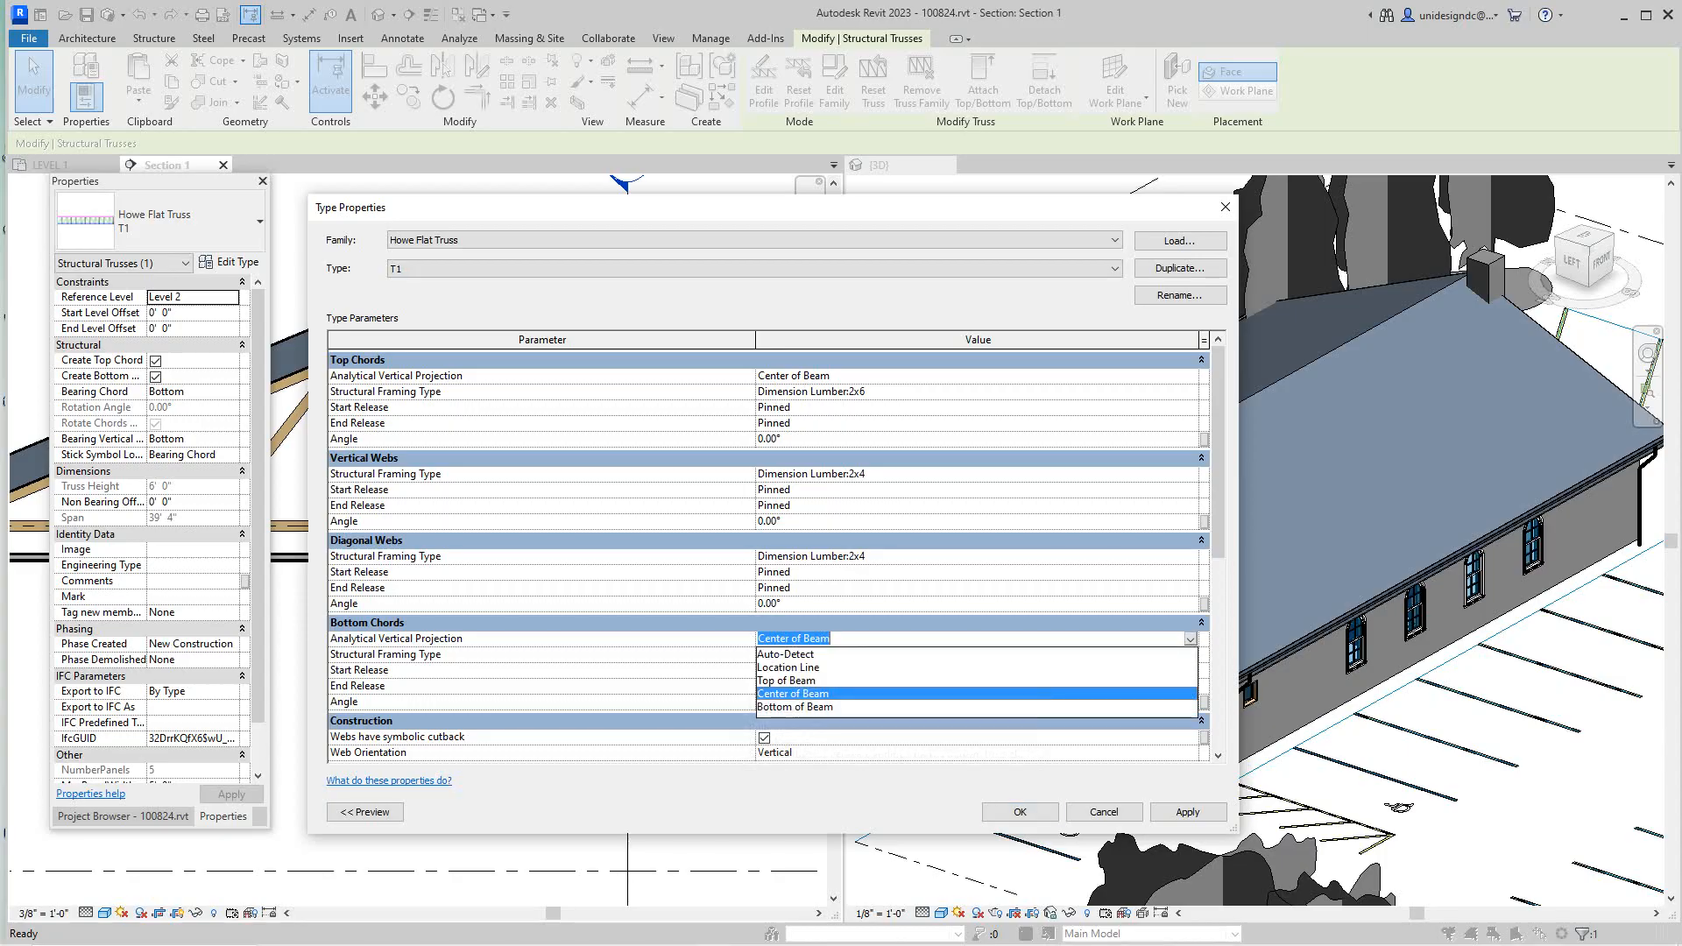
pyautogui.press('Escape')
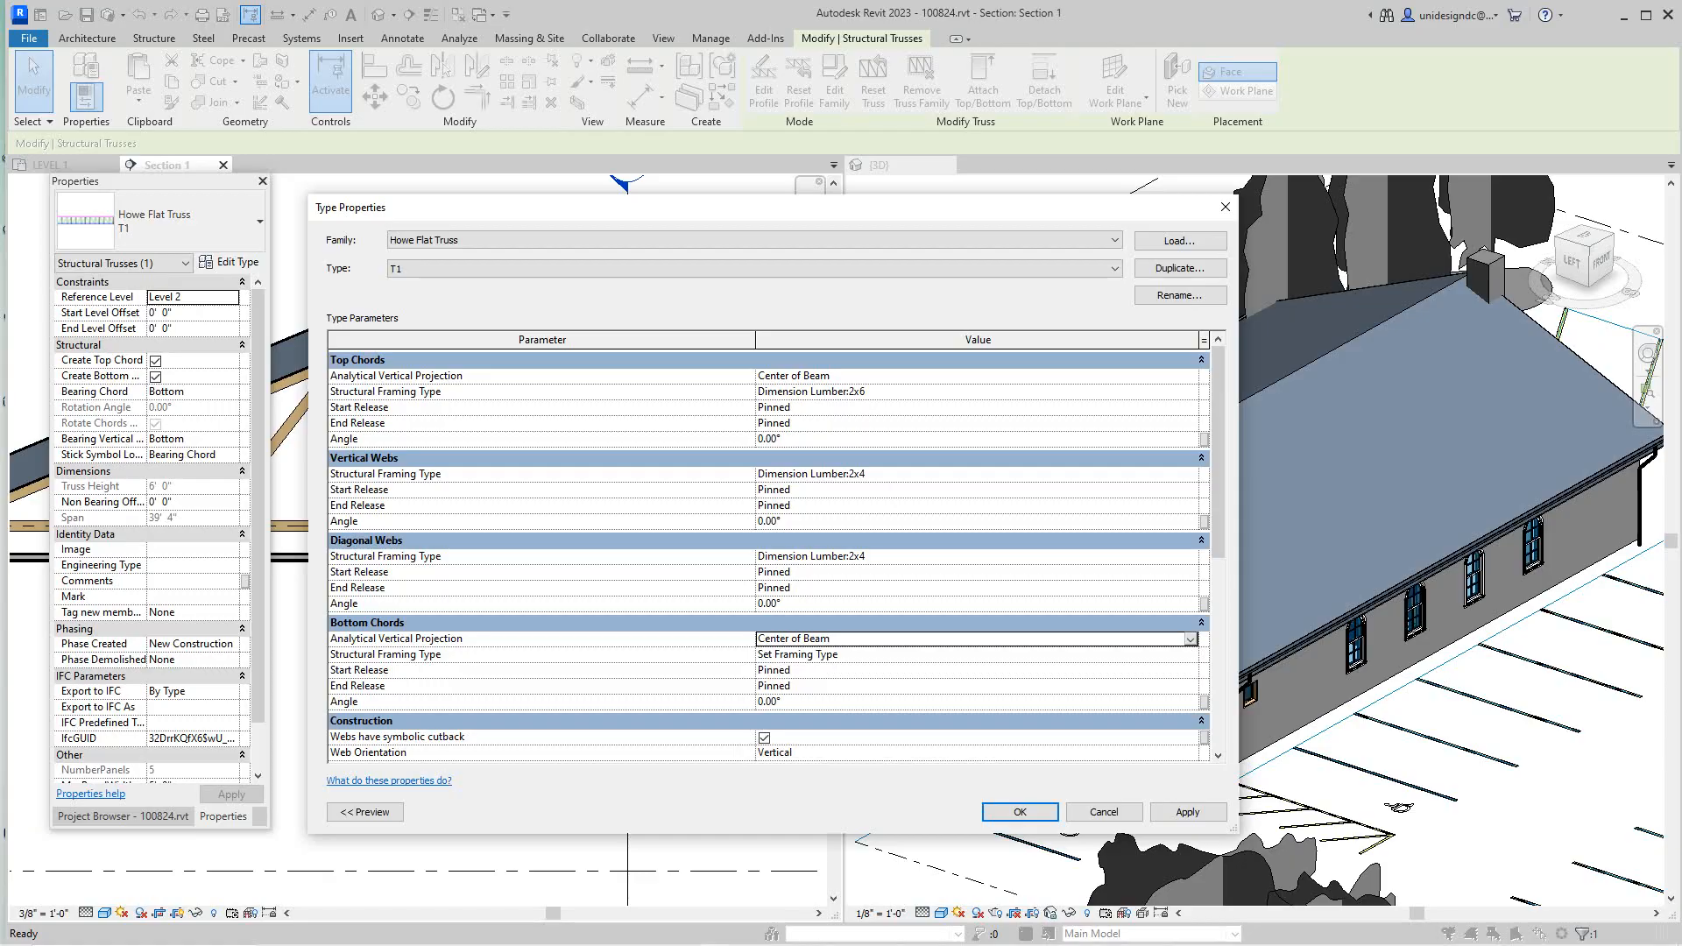
# Set the bottom chords' structural framing type to Dimension Lumber:2x8 and apply the truss type changes
pyautogui.click(976, 655)
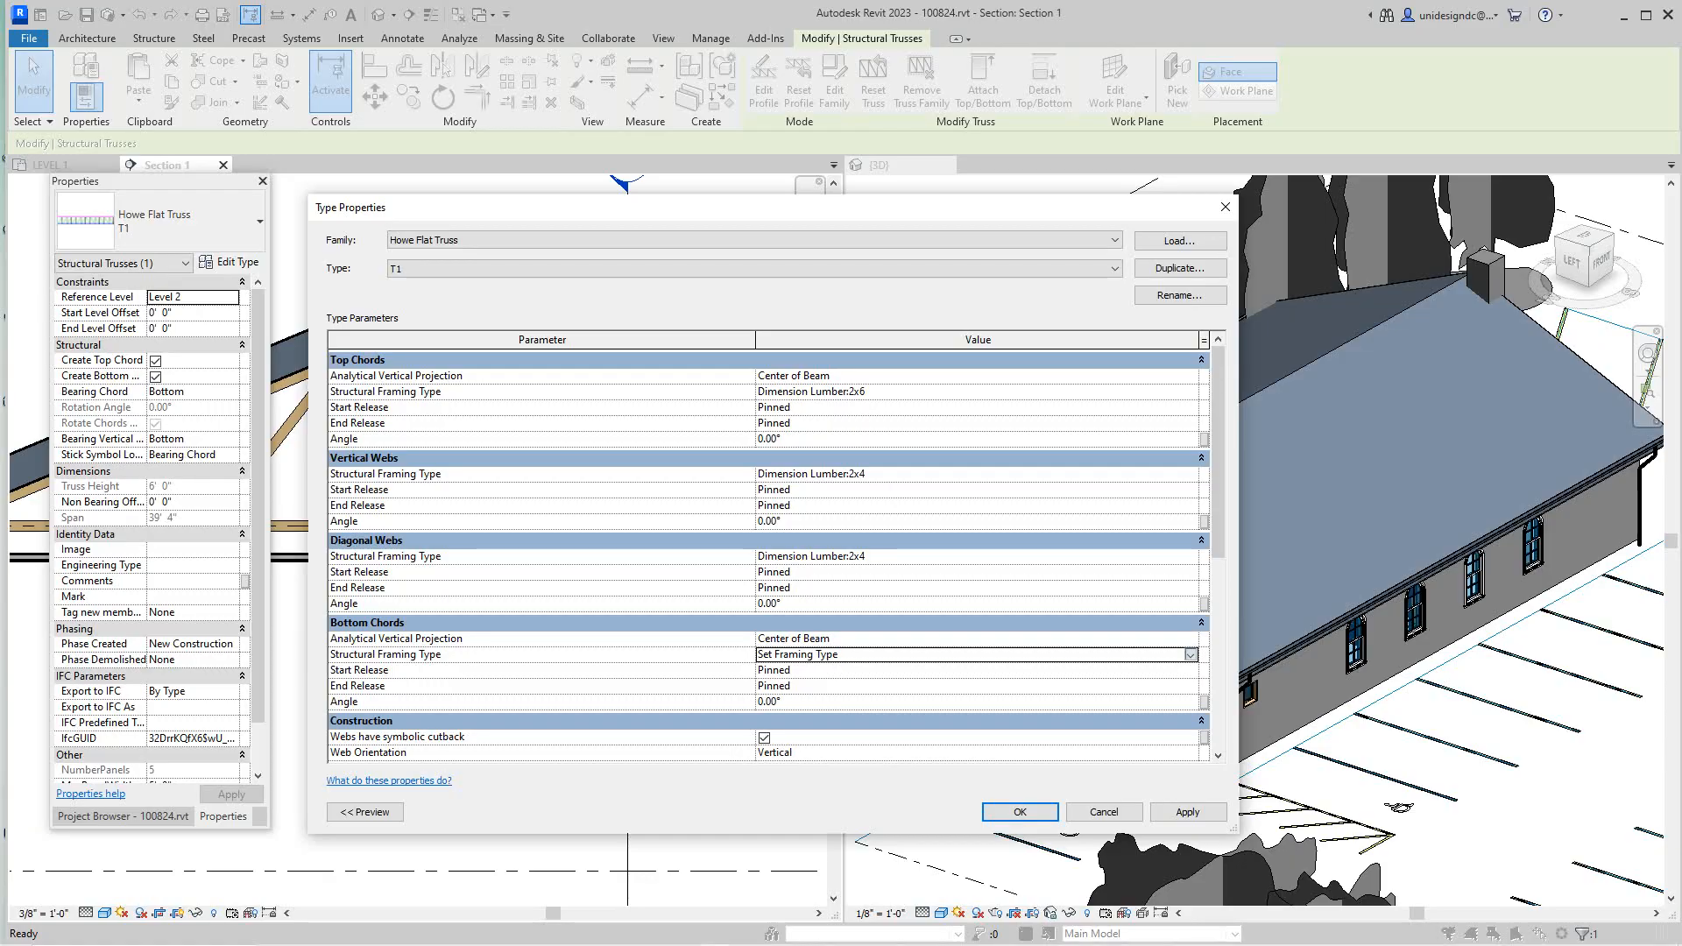
pyautogui.click(1189, 654)
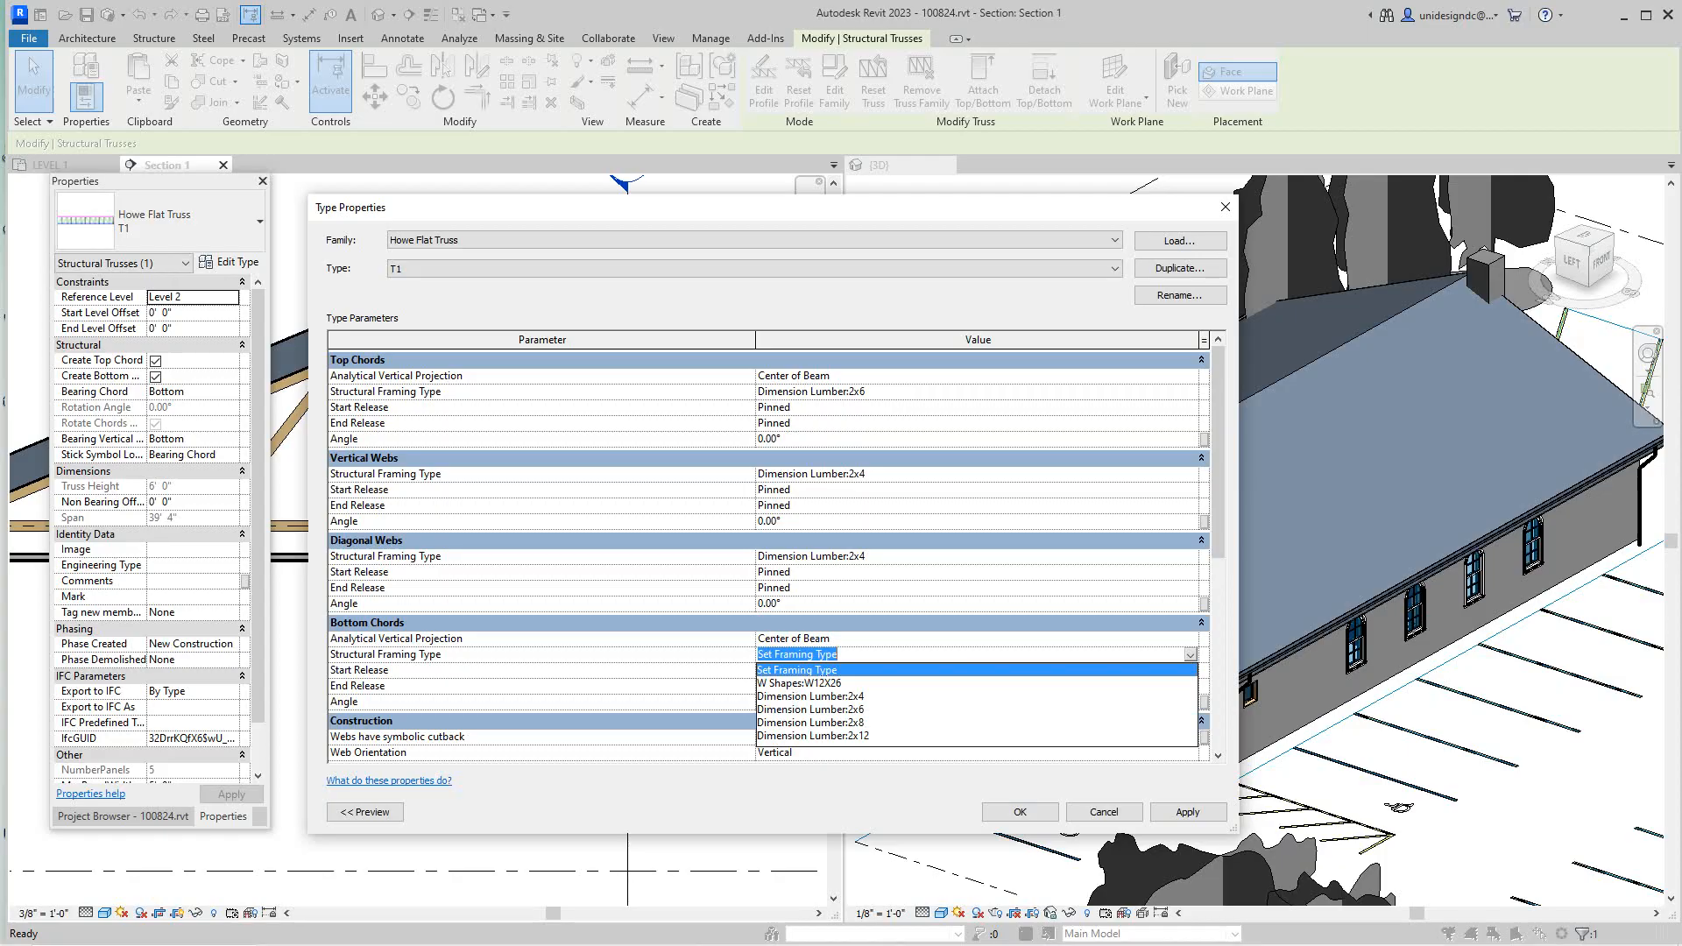
pyautogui.click(811, 723)
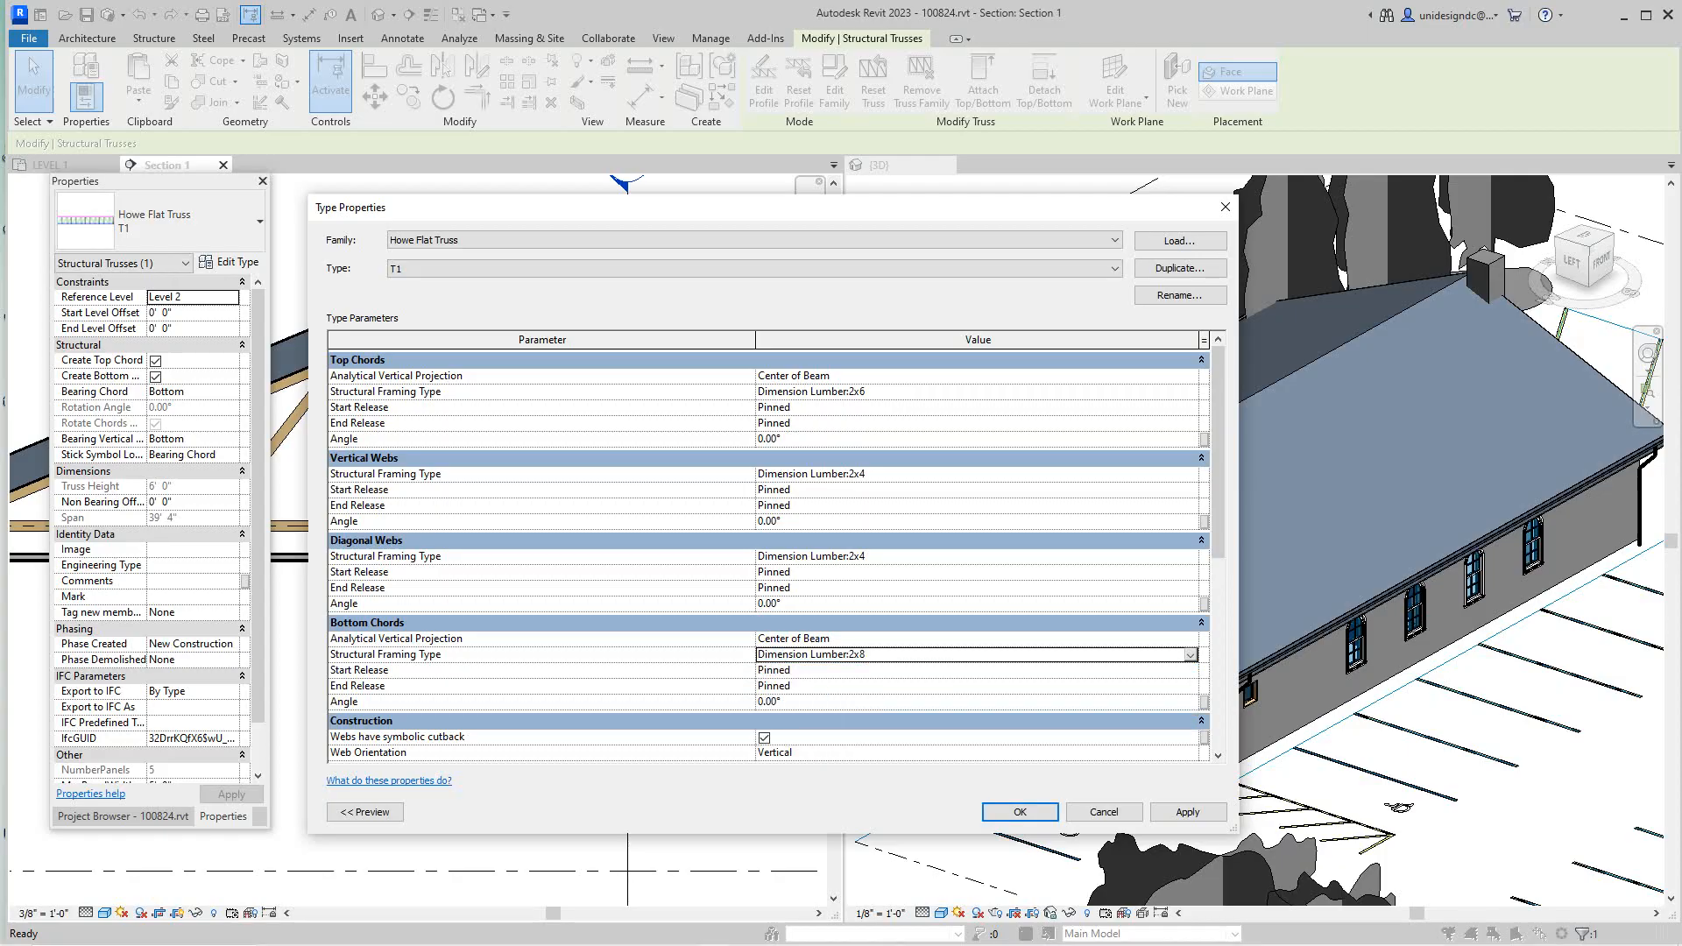
pyautogui.click(1187, 811)
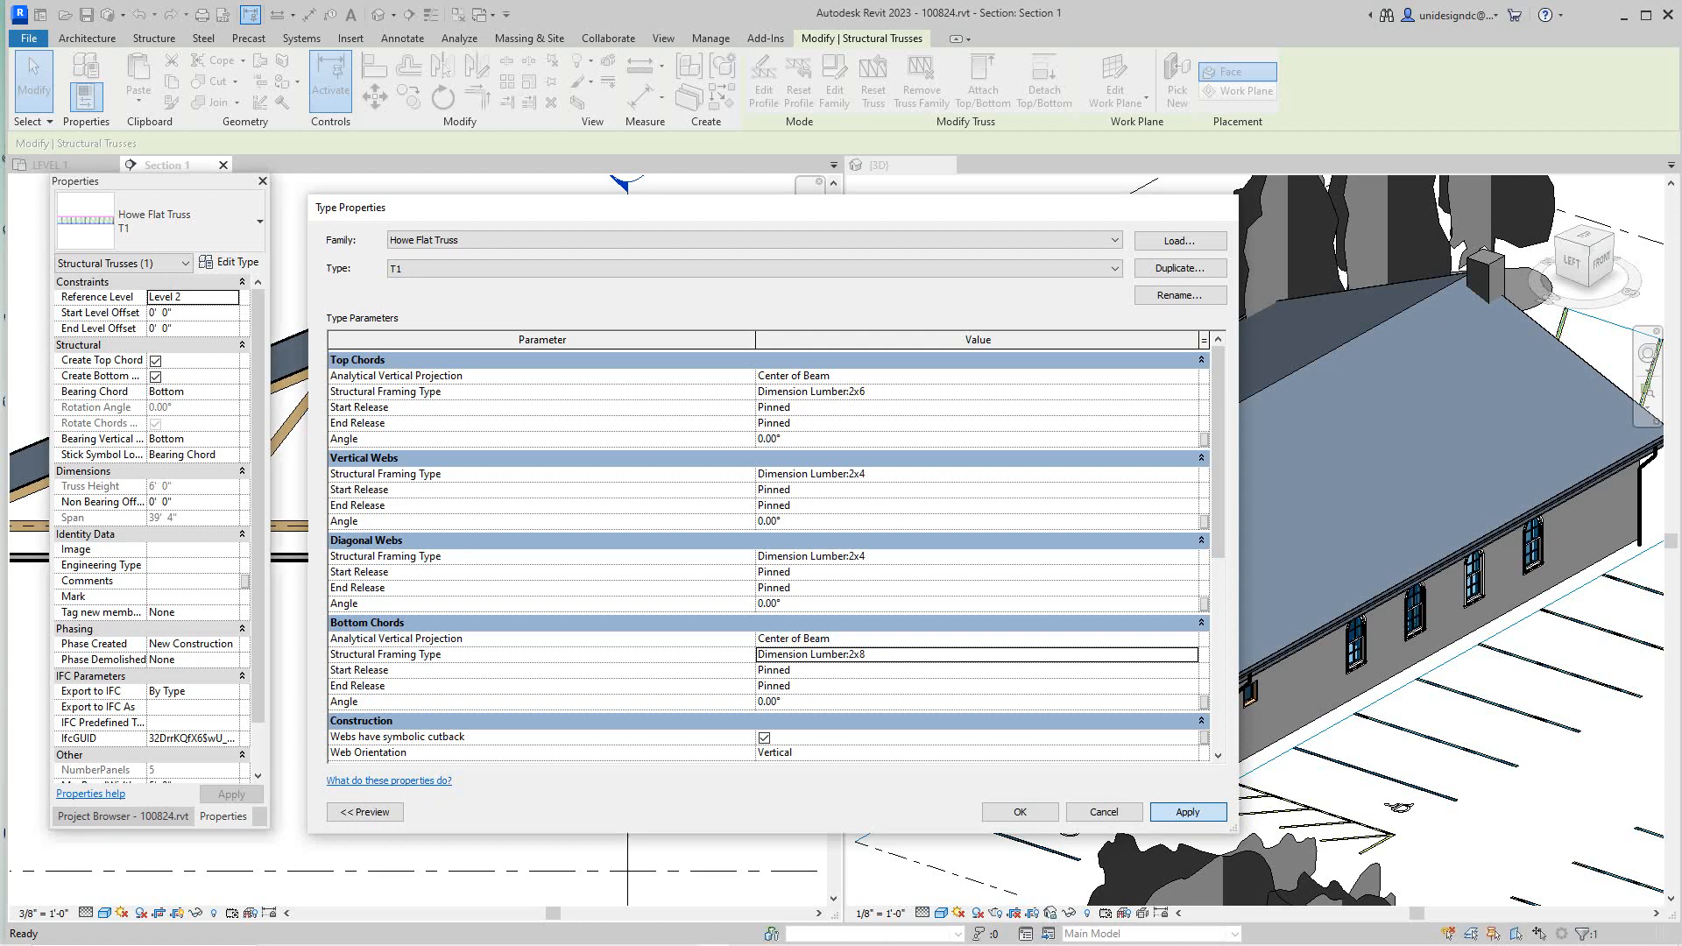
pyautogui.press('Return')
# Inspect the updated truss in Section 1, deselect it, and combine the tiled views into tabs to show the whole section
pyautogui.scroll(-1, 739, 680)
pyautogui.scroll(-3, 559, 797)
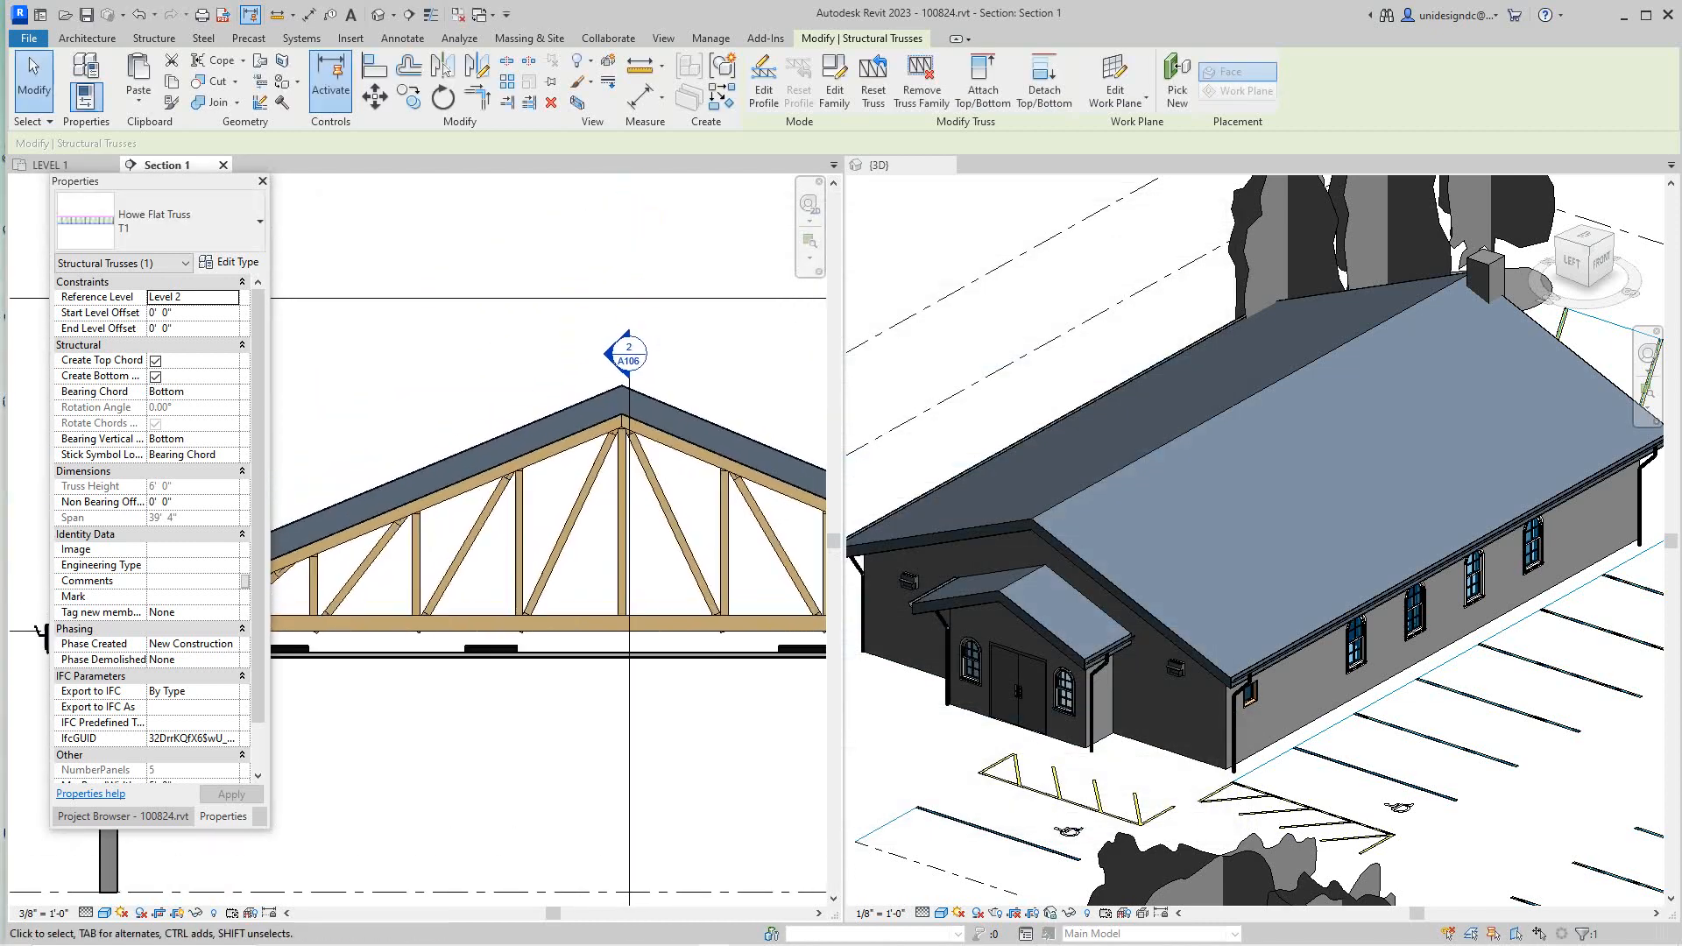
pyautogui.scroll(4, 390, 484)
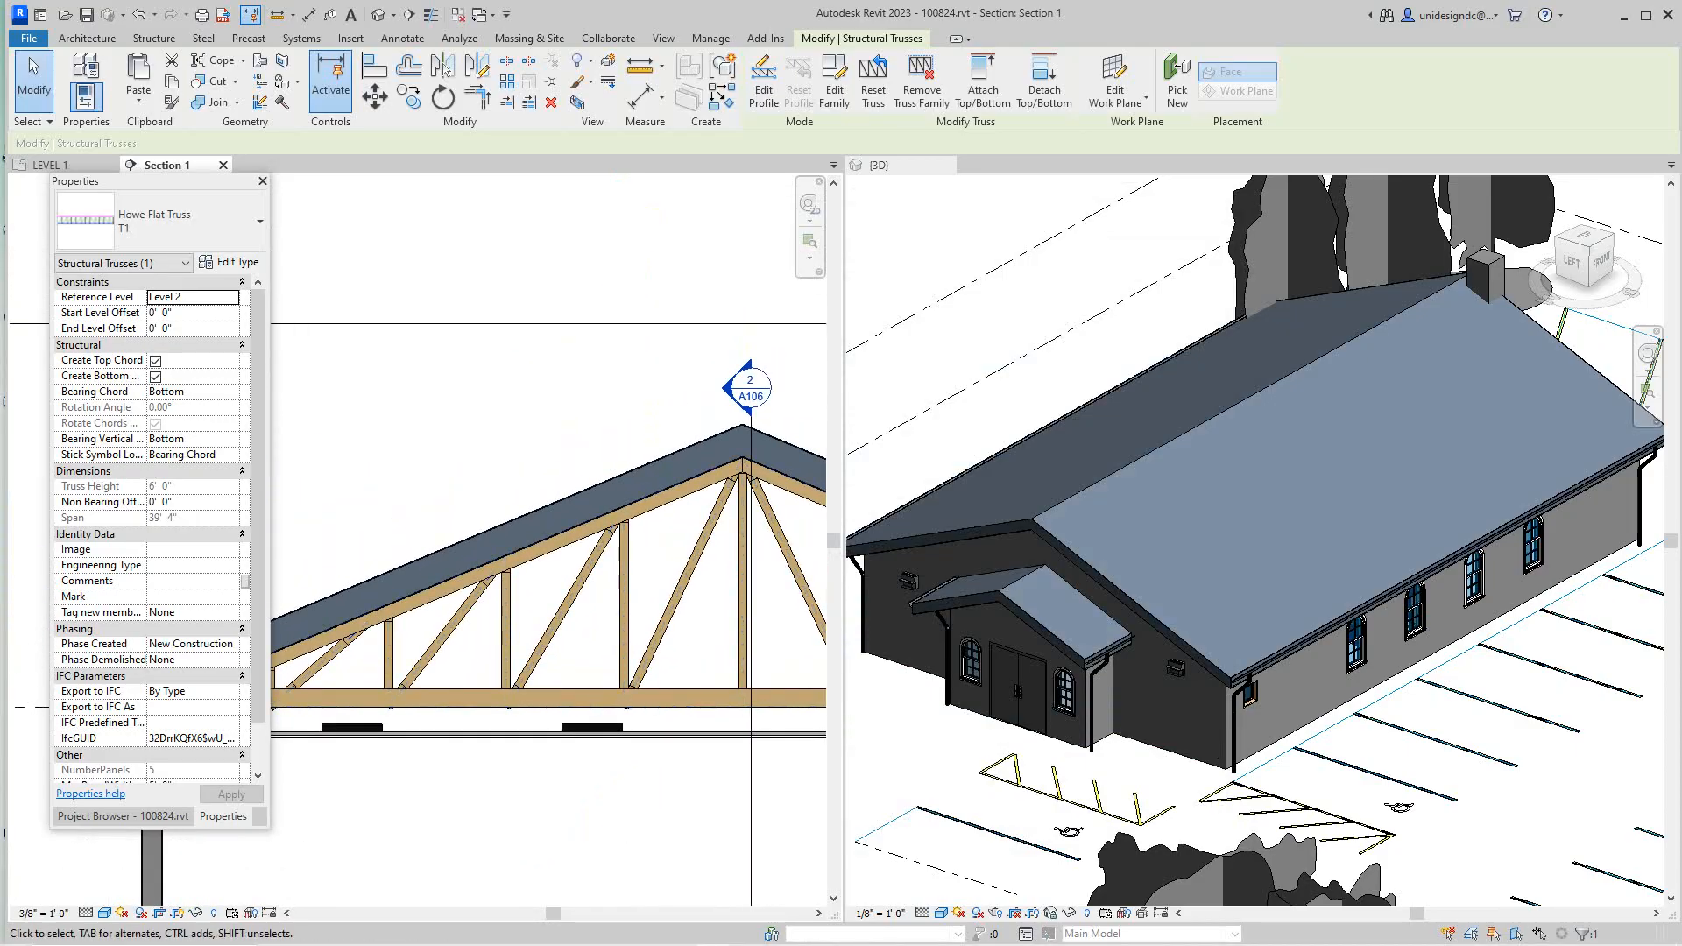
pyautogui.scroll(-3, 492, 535)
pyautogui.moveTo(728, 648); pyautogui.dragTo(603, 617, button='middle')
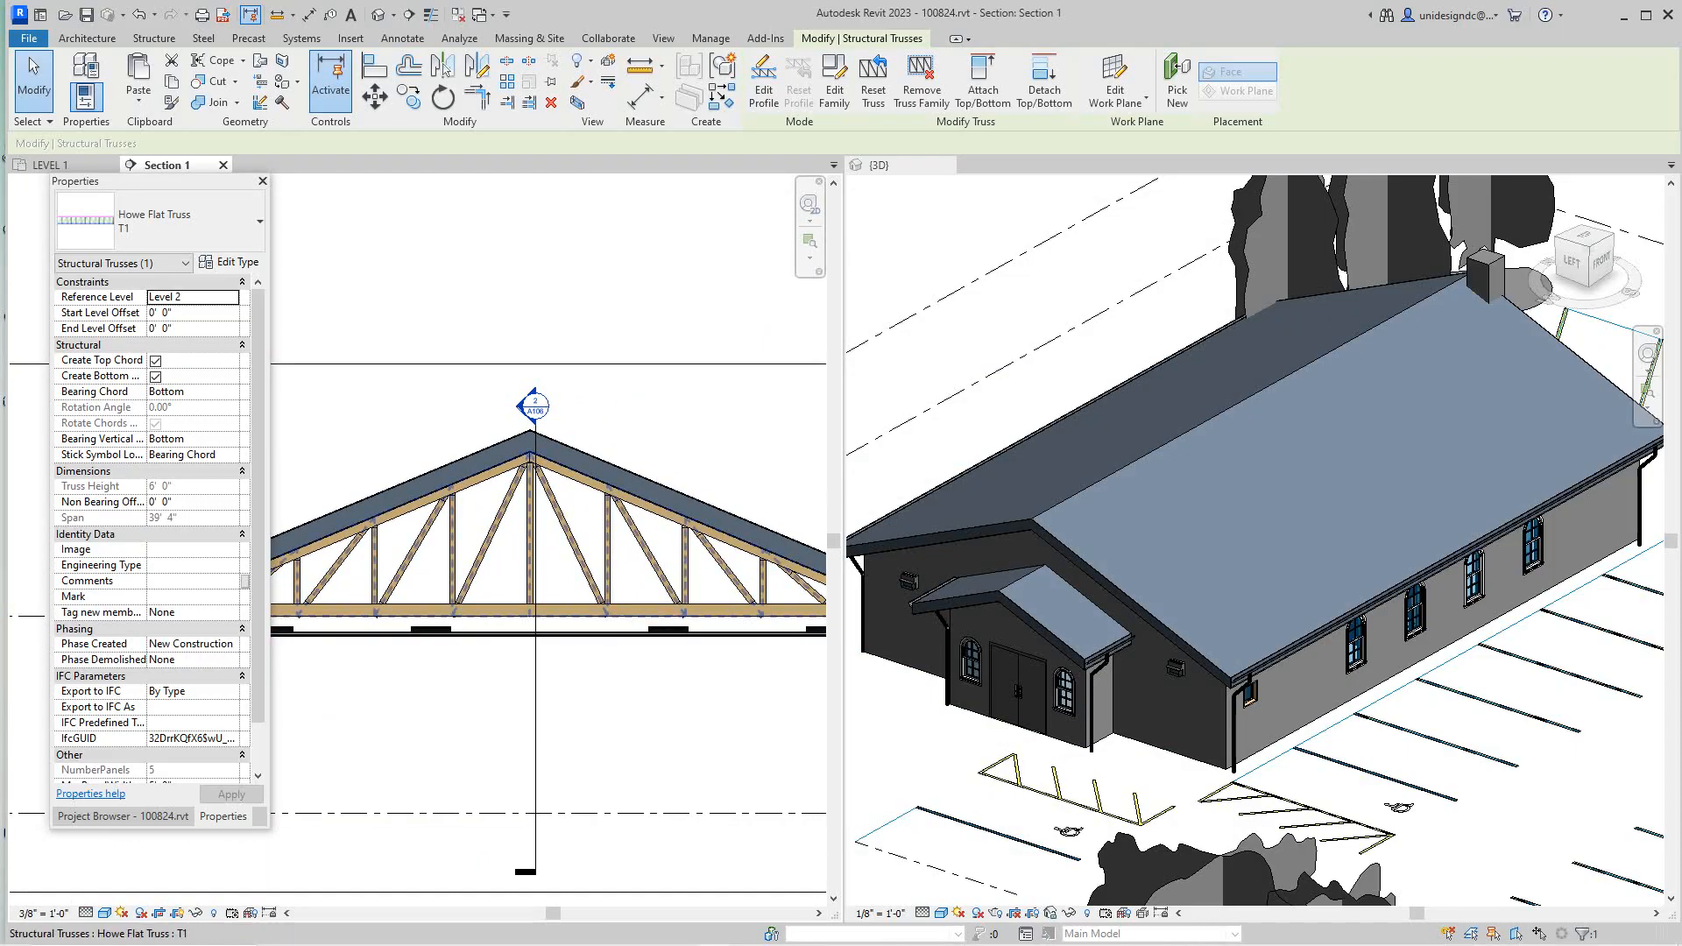
pyautogui.press('Escape')
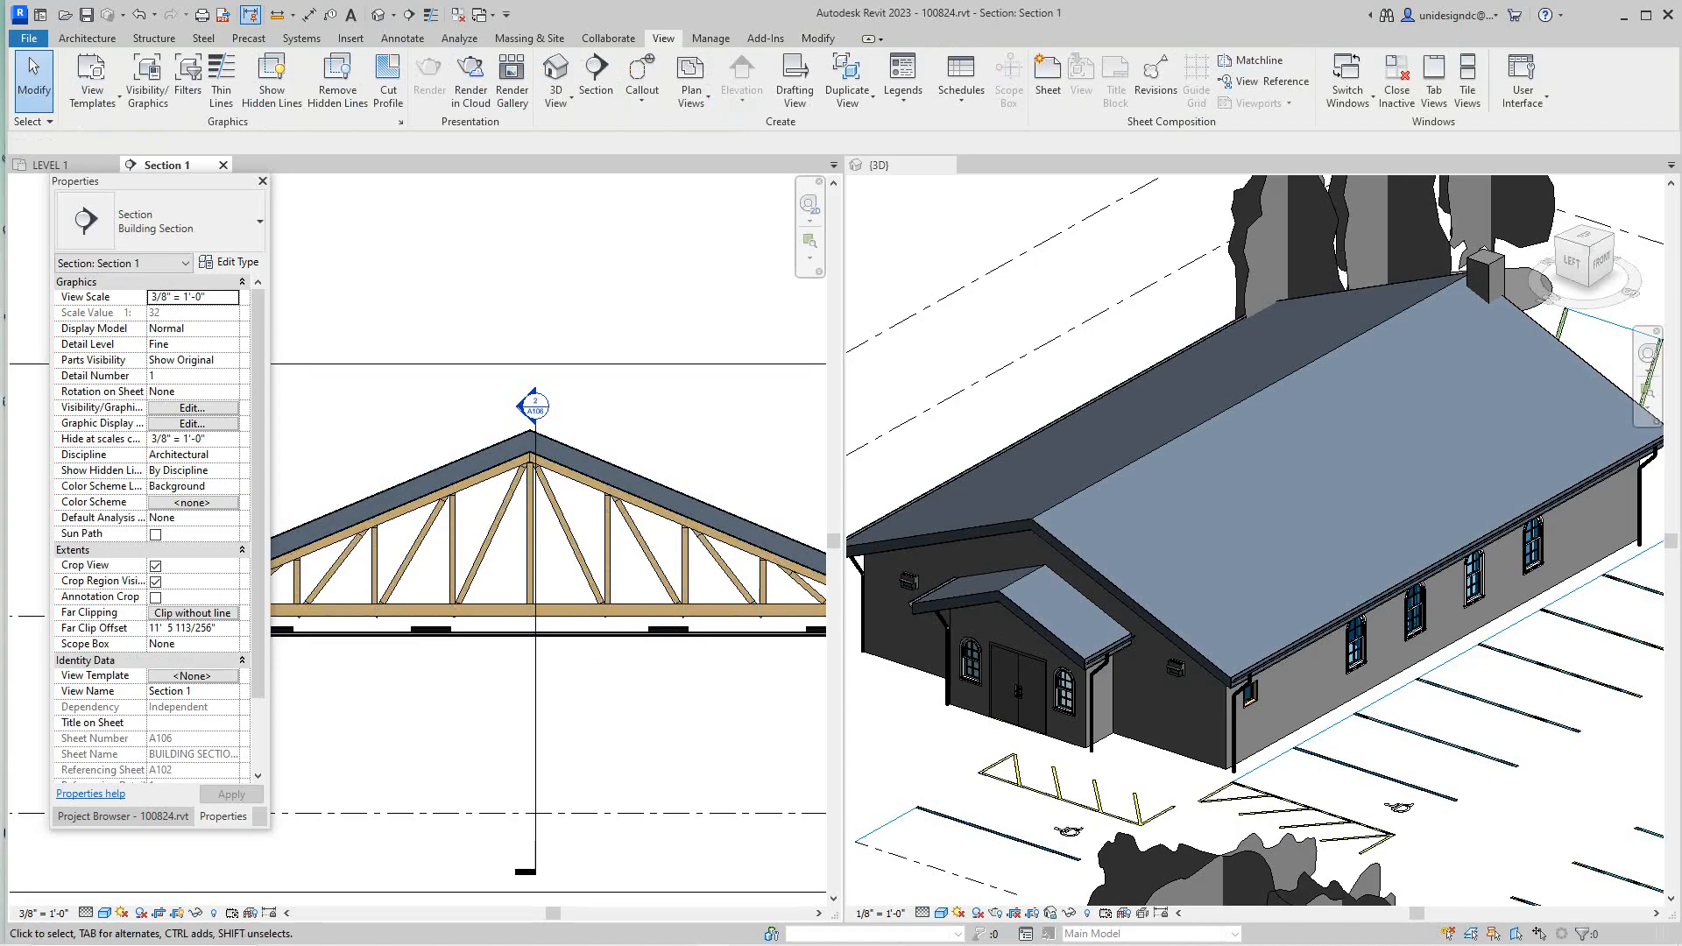
pyautogui.scroll(-1, 586, 280)
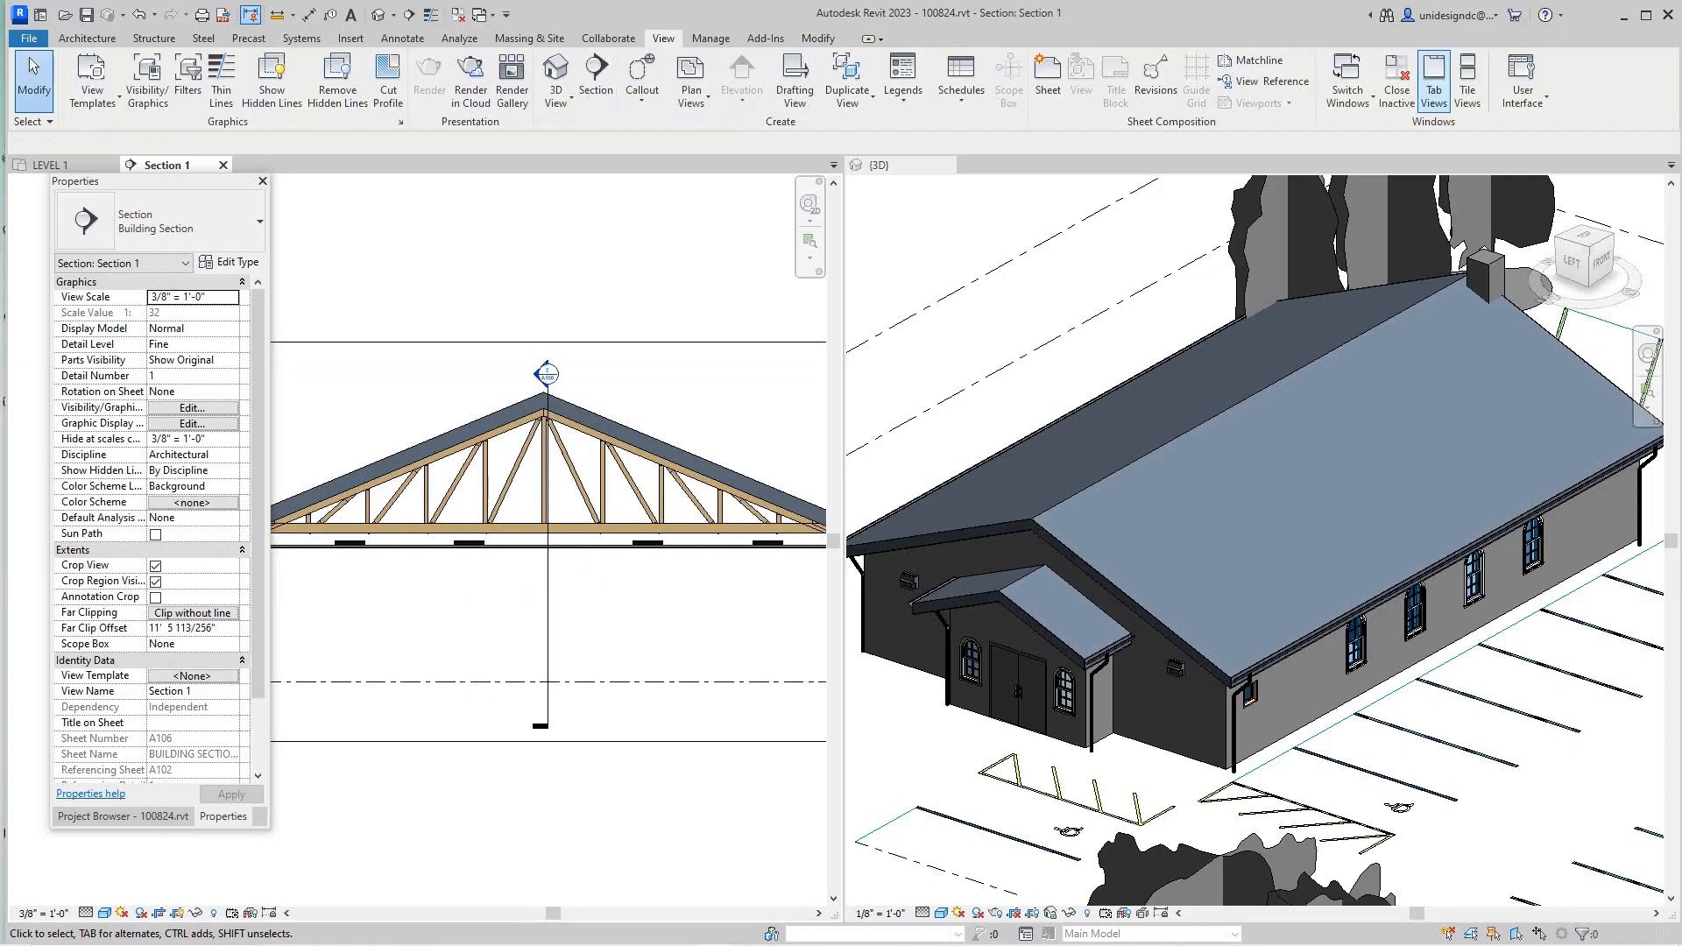
pyautogui.click(1434, 79)
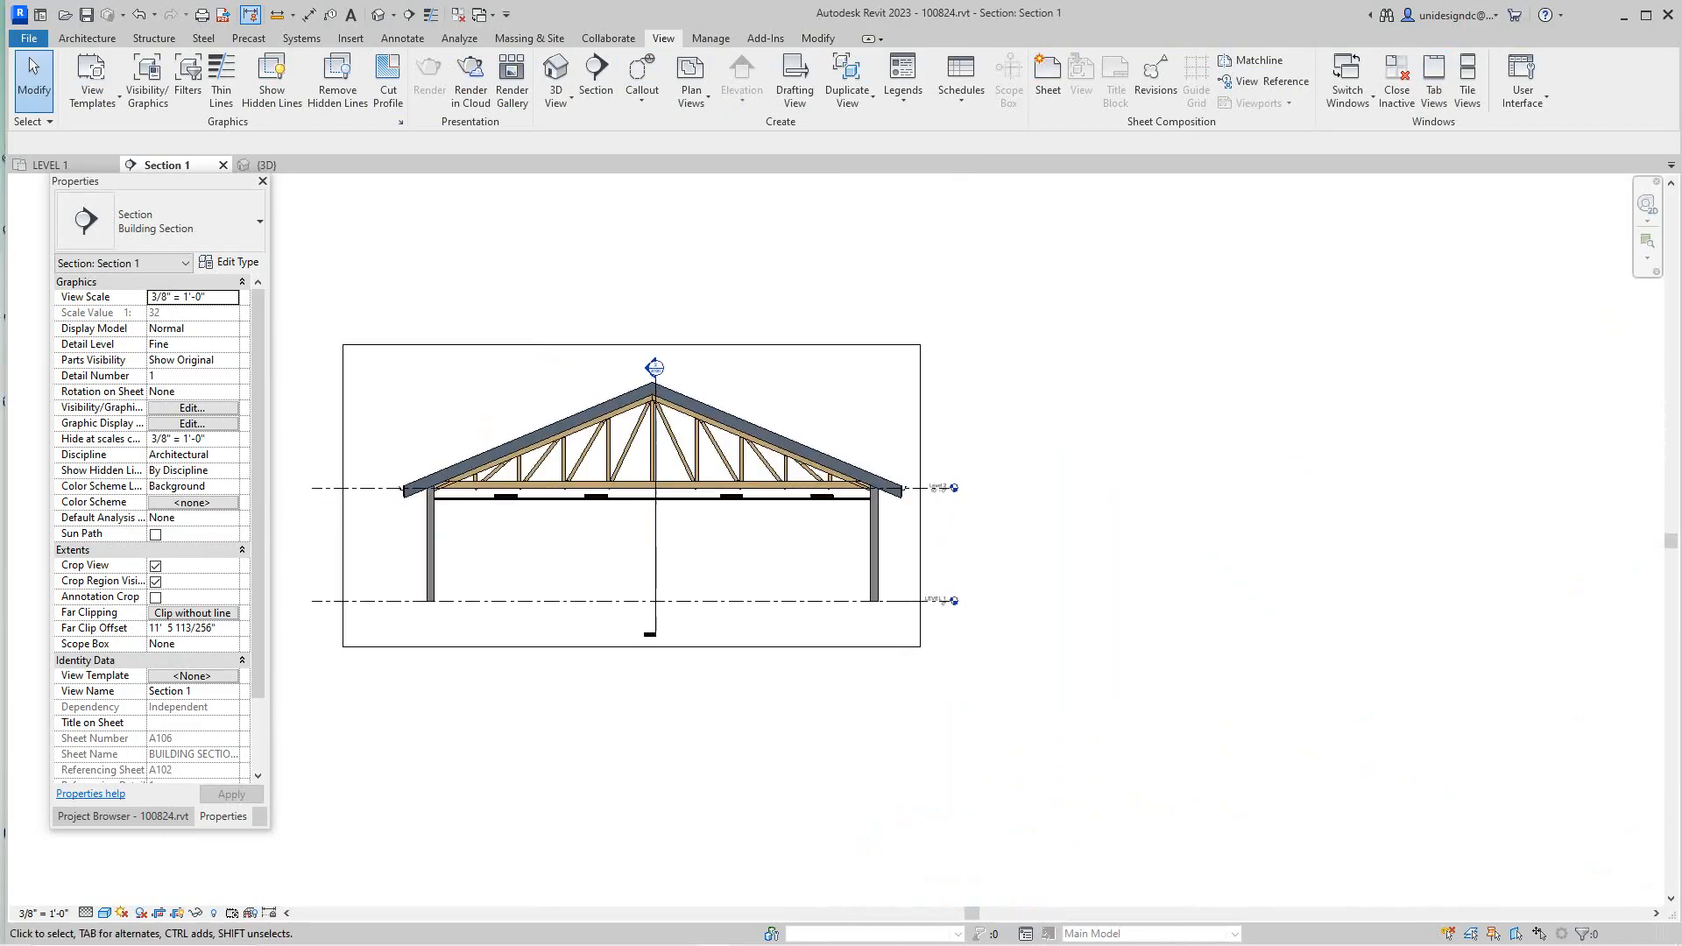
pyautogui.scroll(3, 456, 471)
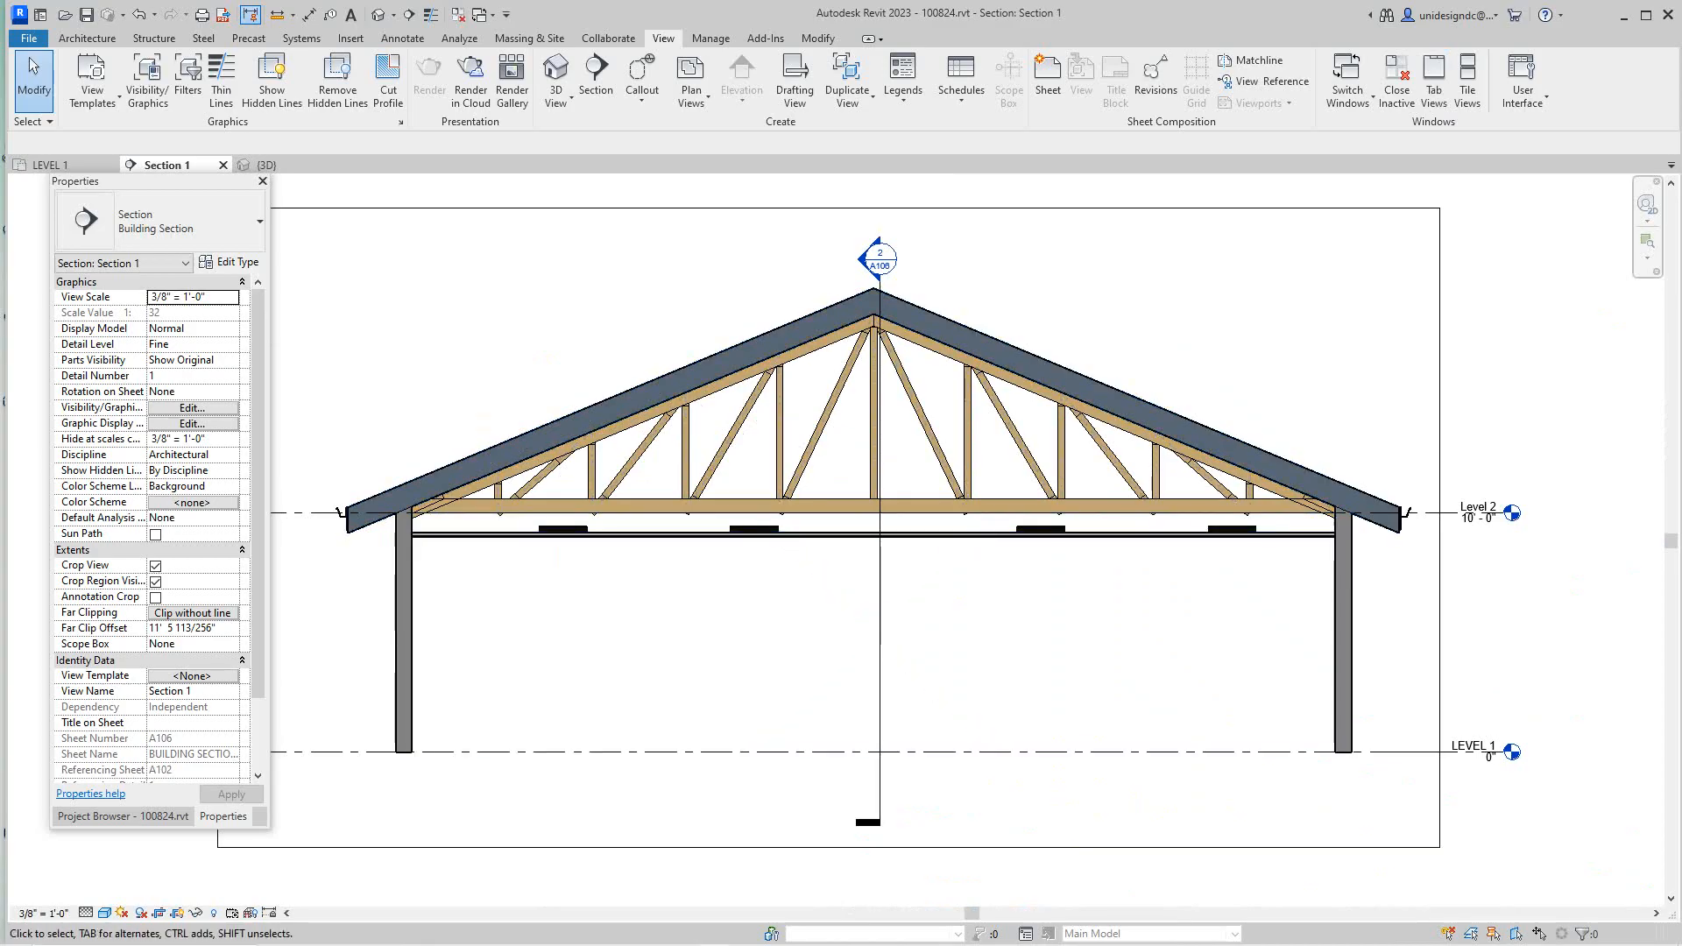
# Reopen the Howe Flat Truss T1 type properties and set the bottom chords' structural framing type to Dimension Lumber:2x12
pyautogui.click(561, 511)
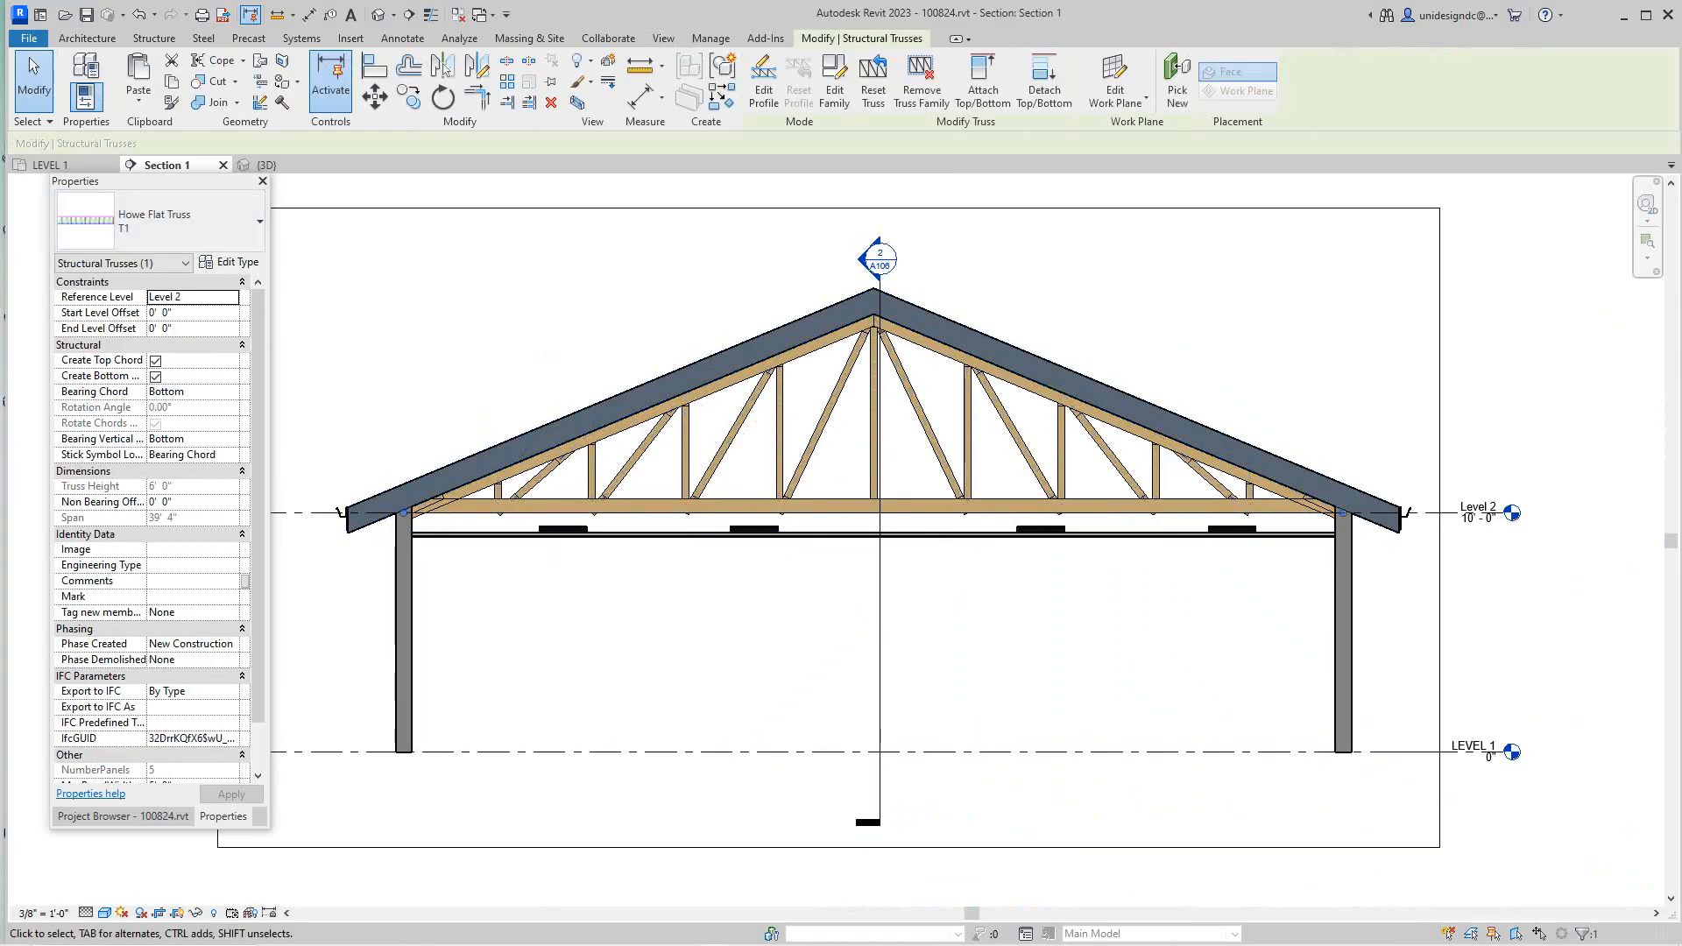
pyautogui.click(228, 262)
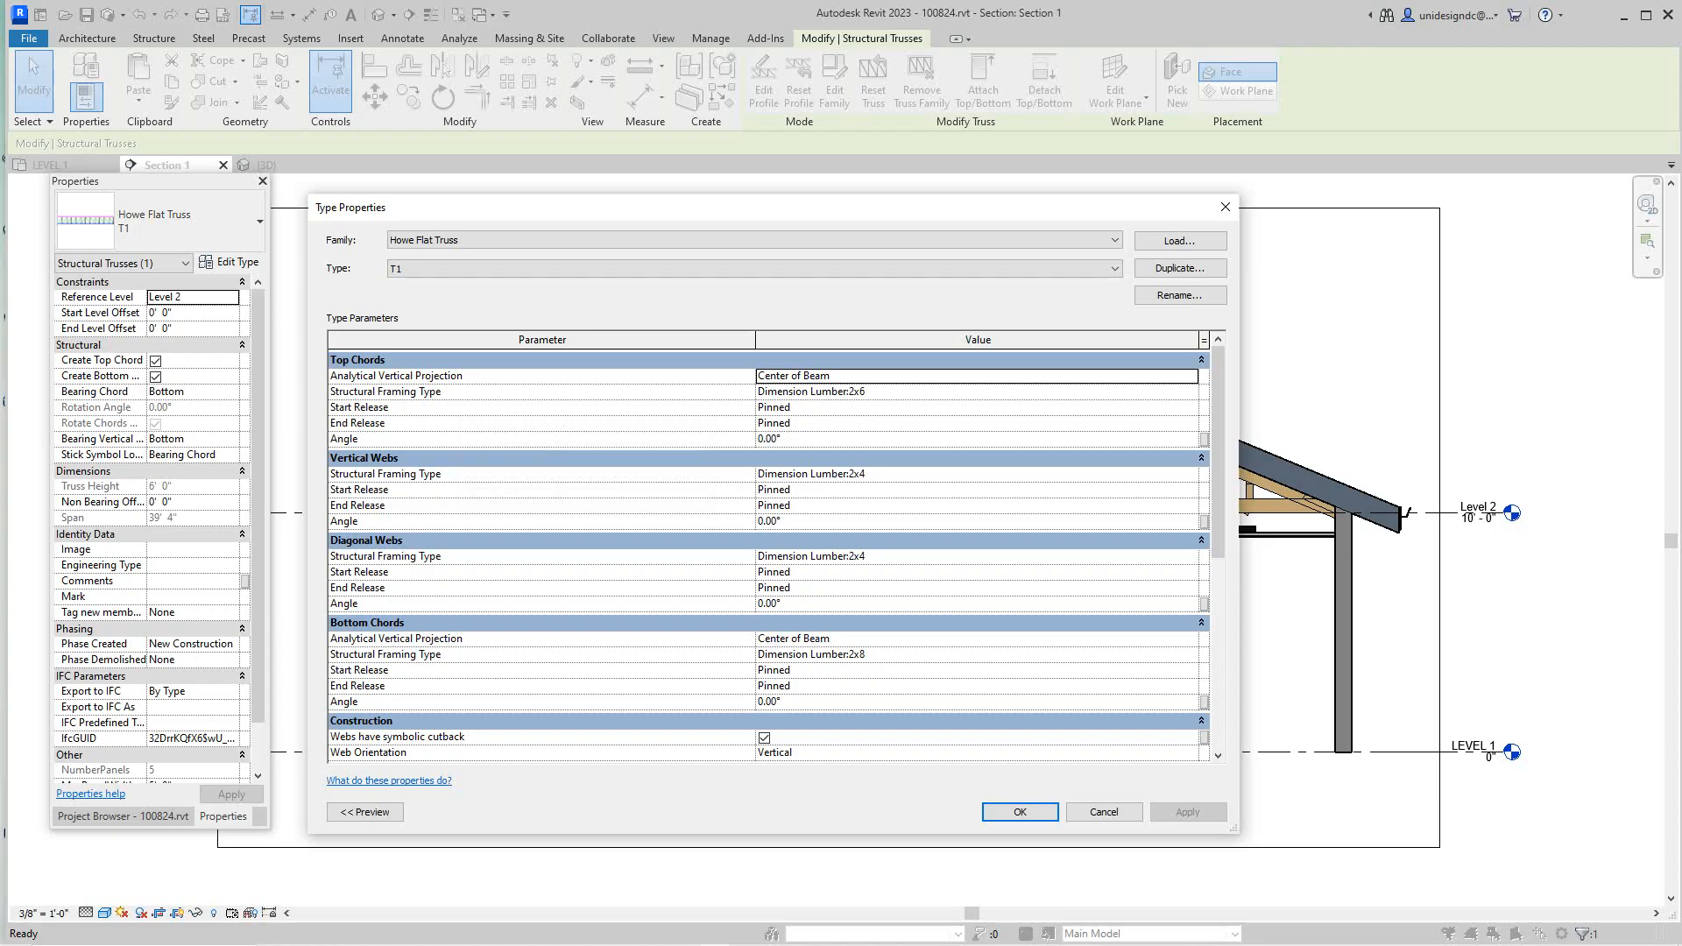
pyautogui.click(861, 654)
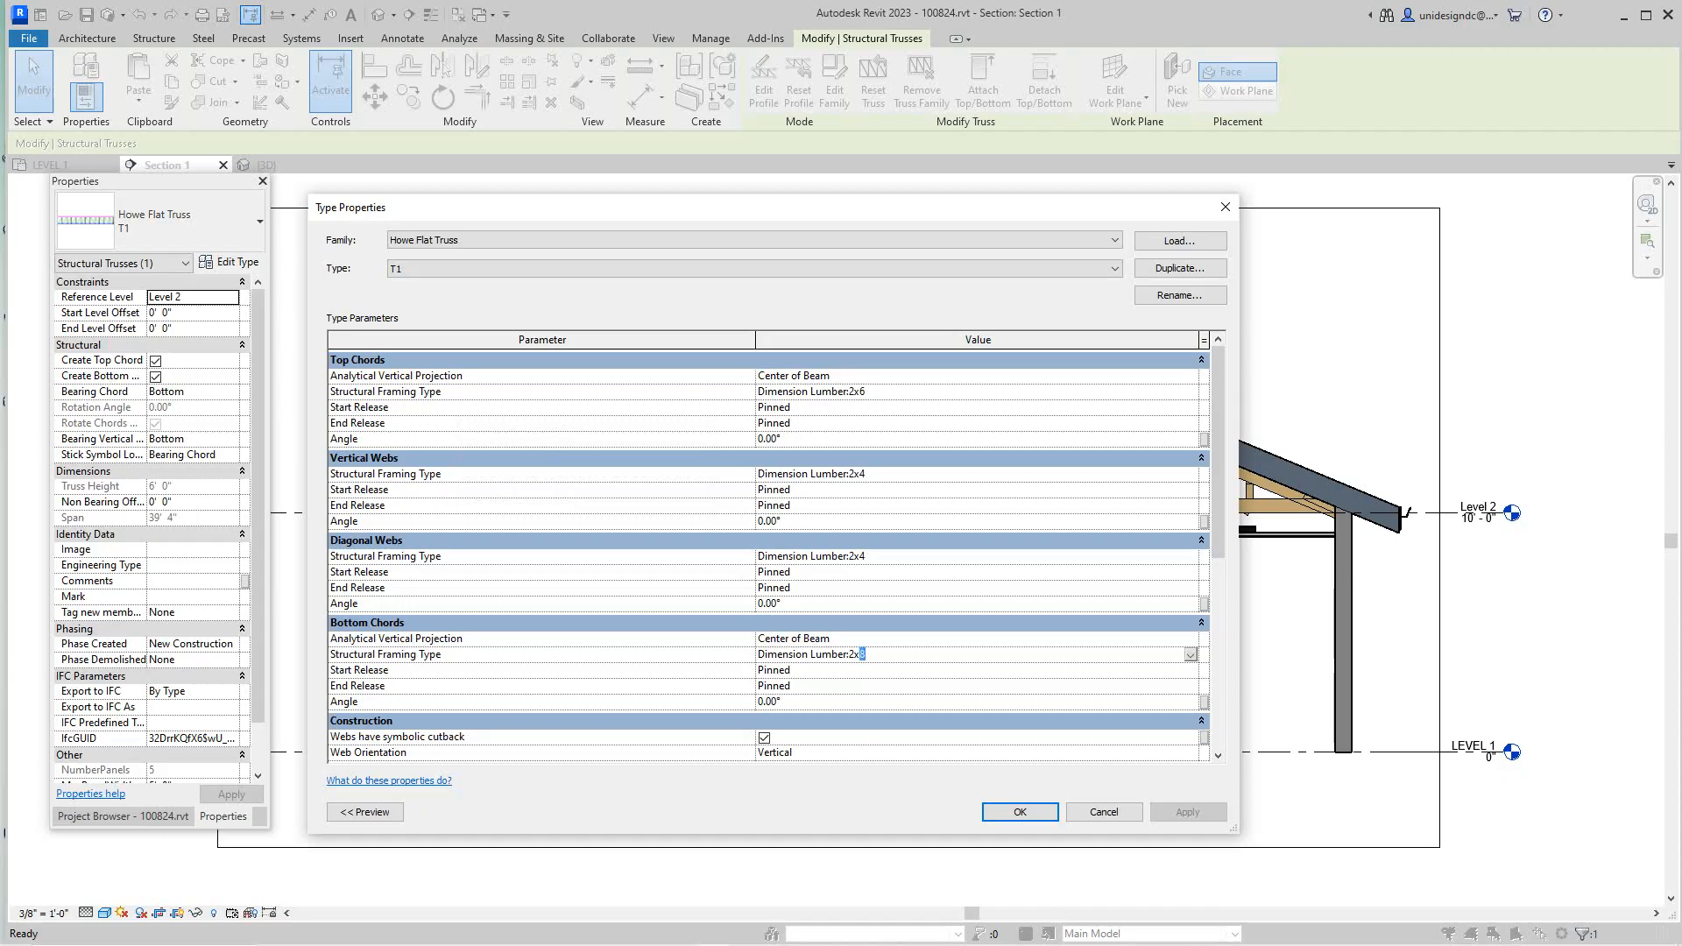
pyautogui.write('12')
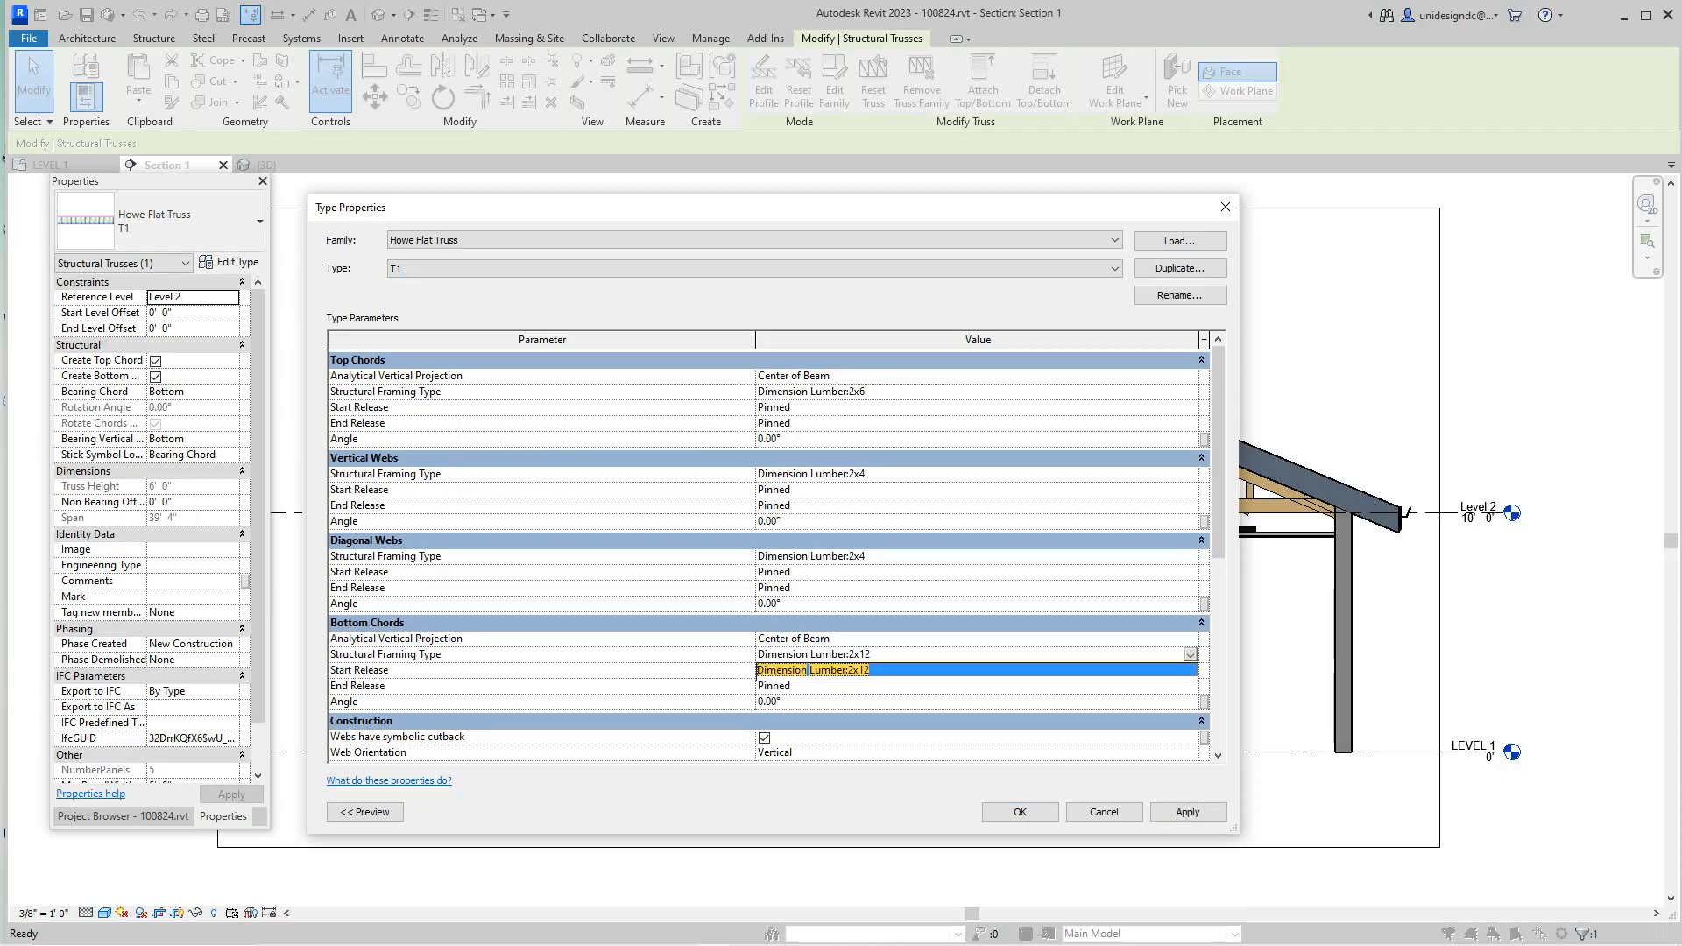
pyautogui.press('Return')
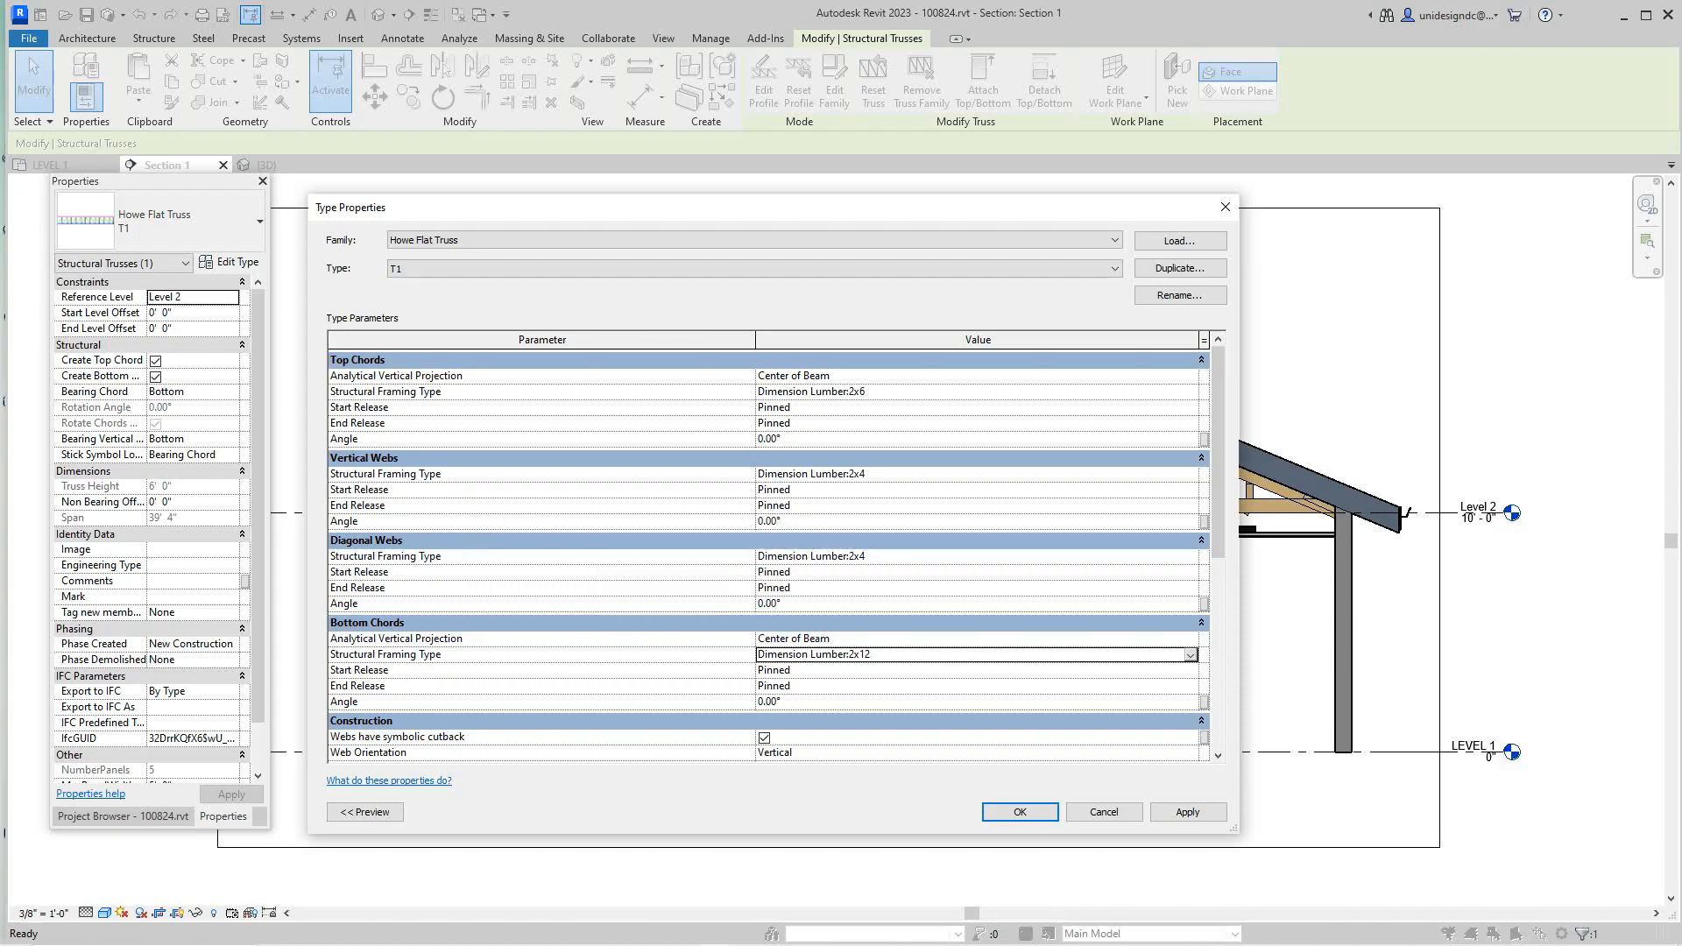
# Set the vertical webs' structural framing type to Dimension Lumber:2x6 and apply the truss type changes
pyautogui.click(863, 473)
pyautogui.moveTo(867, 474); pyautogui.dragTo(860, 473)
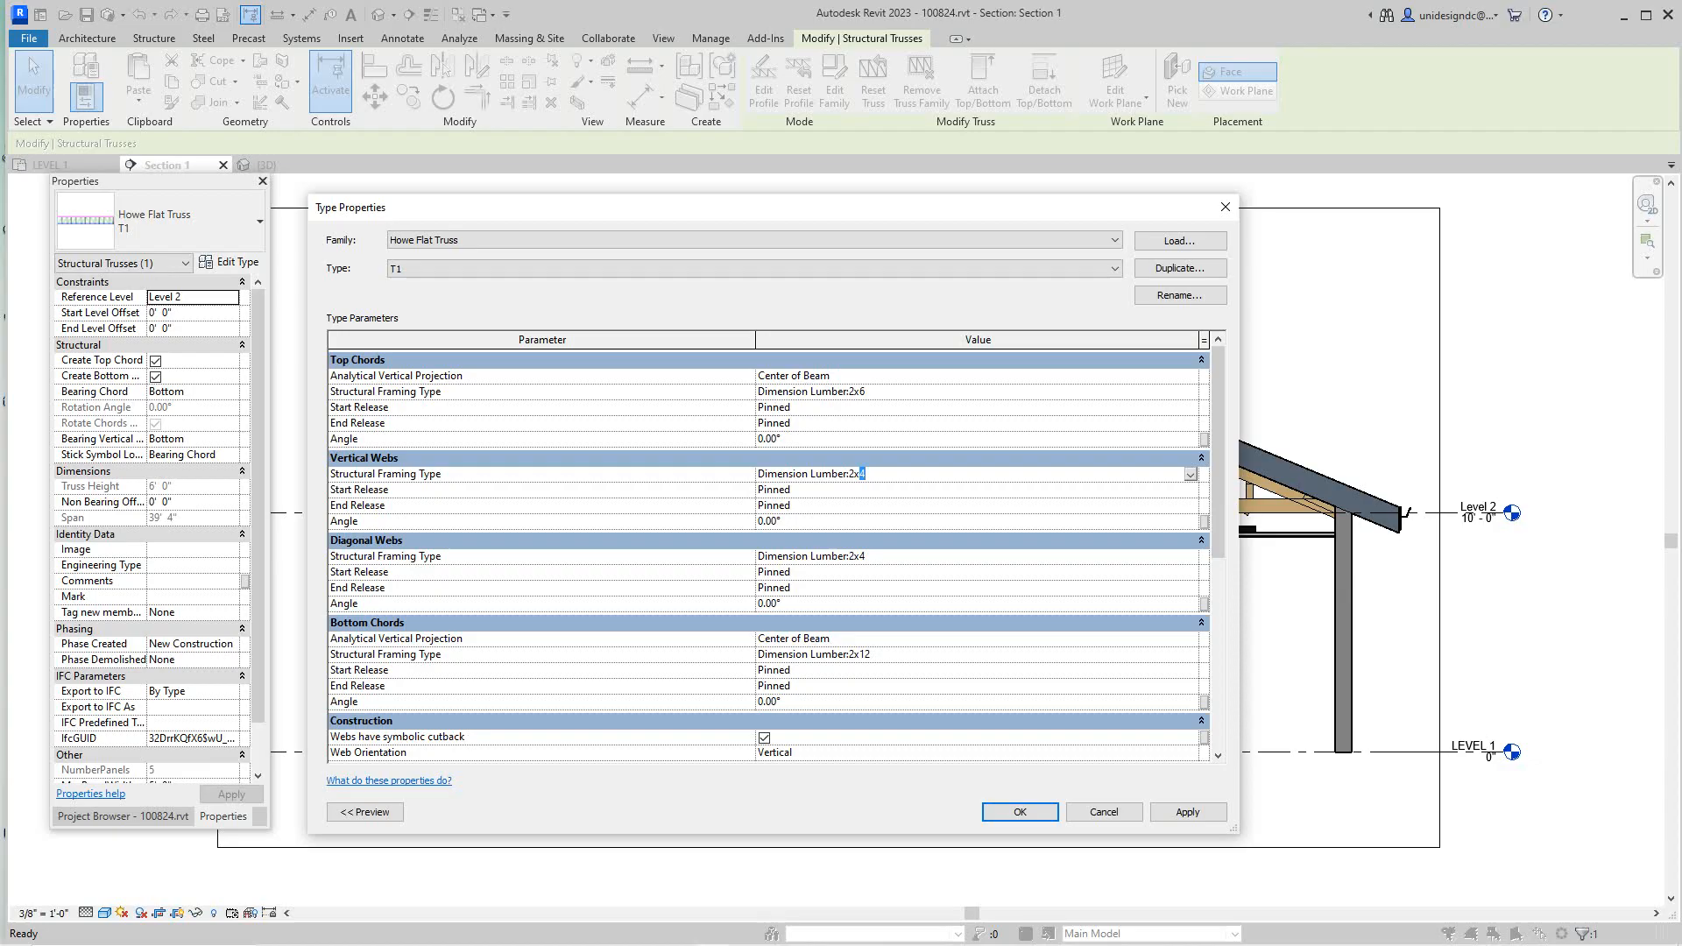
pyautogui.write('6')
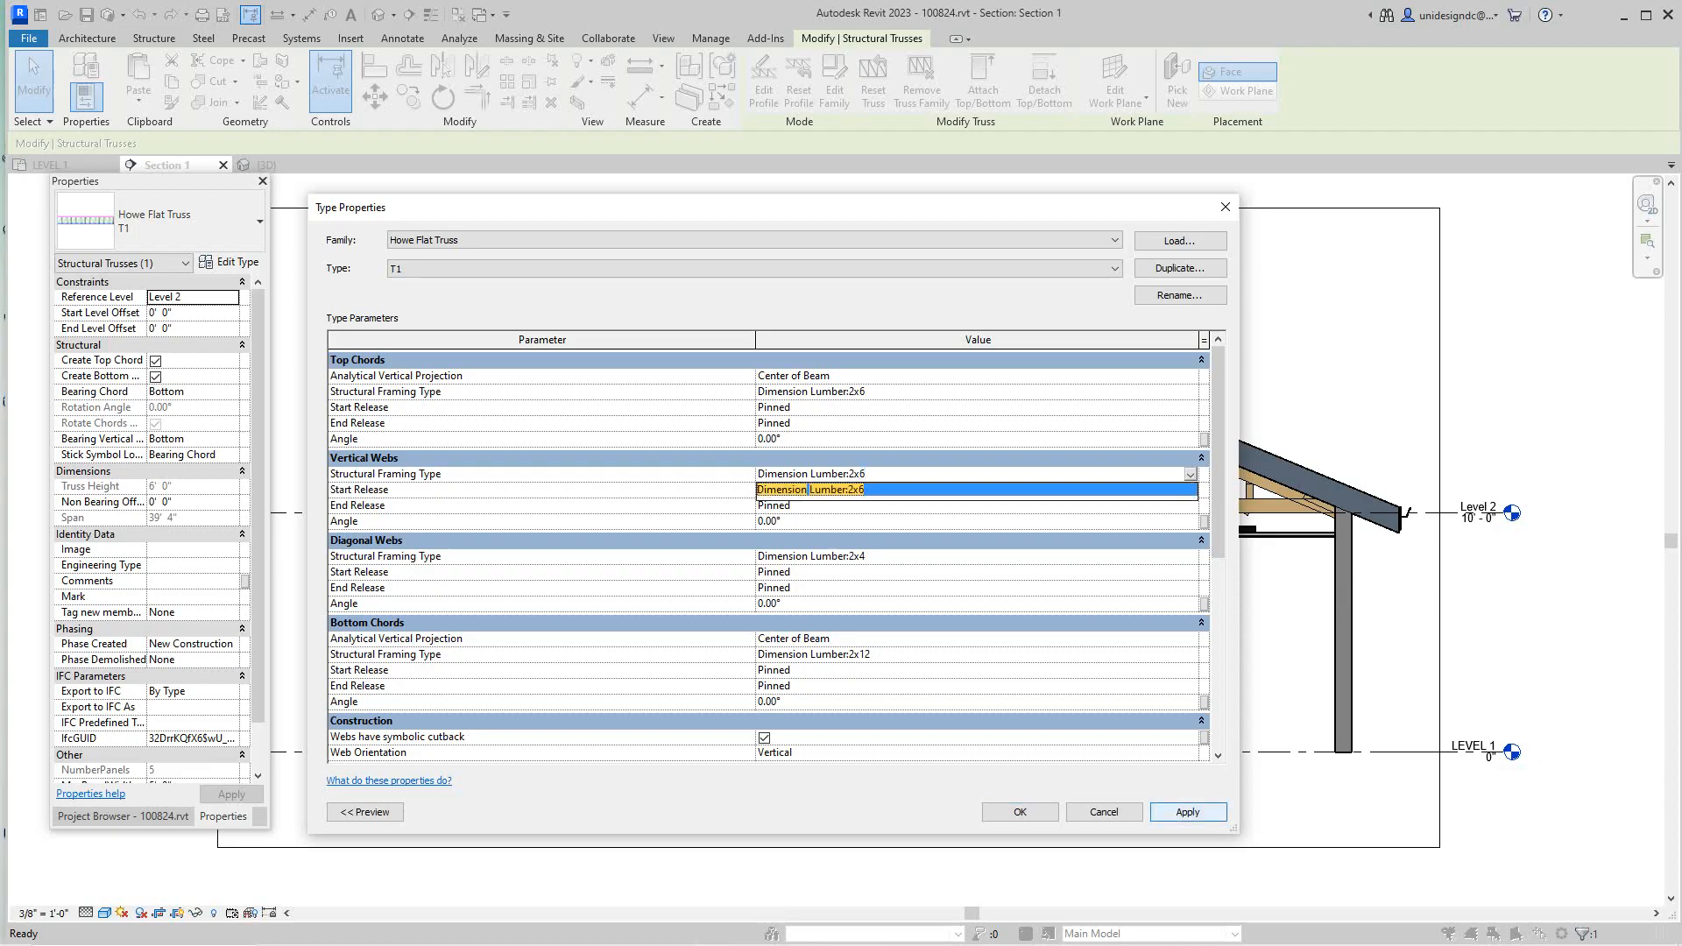
pyautogui.click(1187, 811)
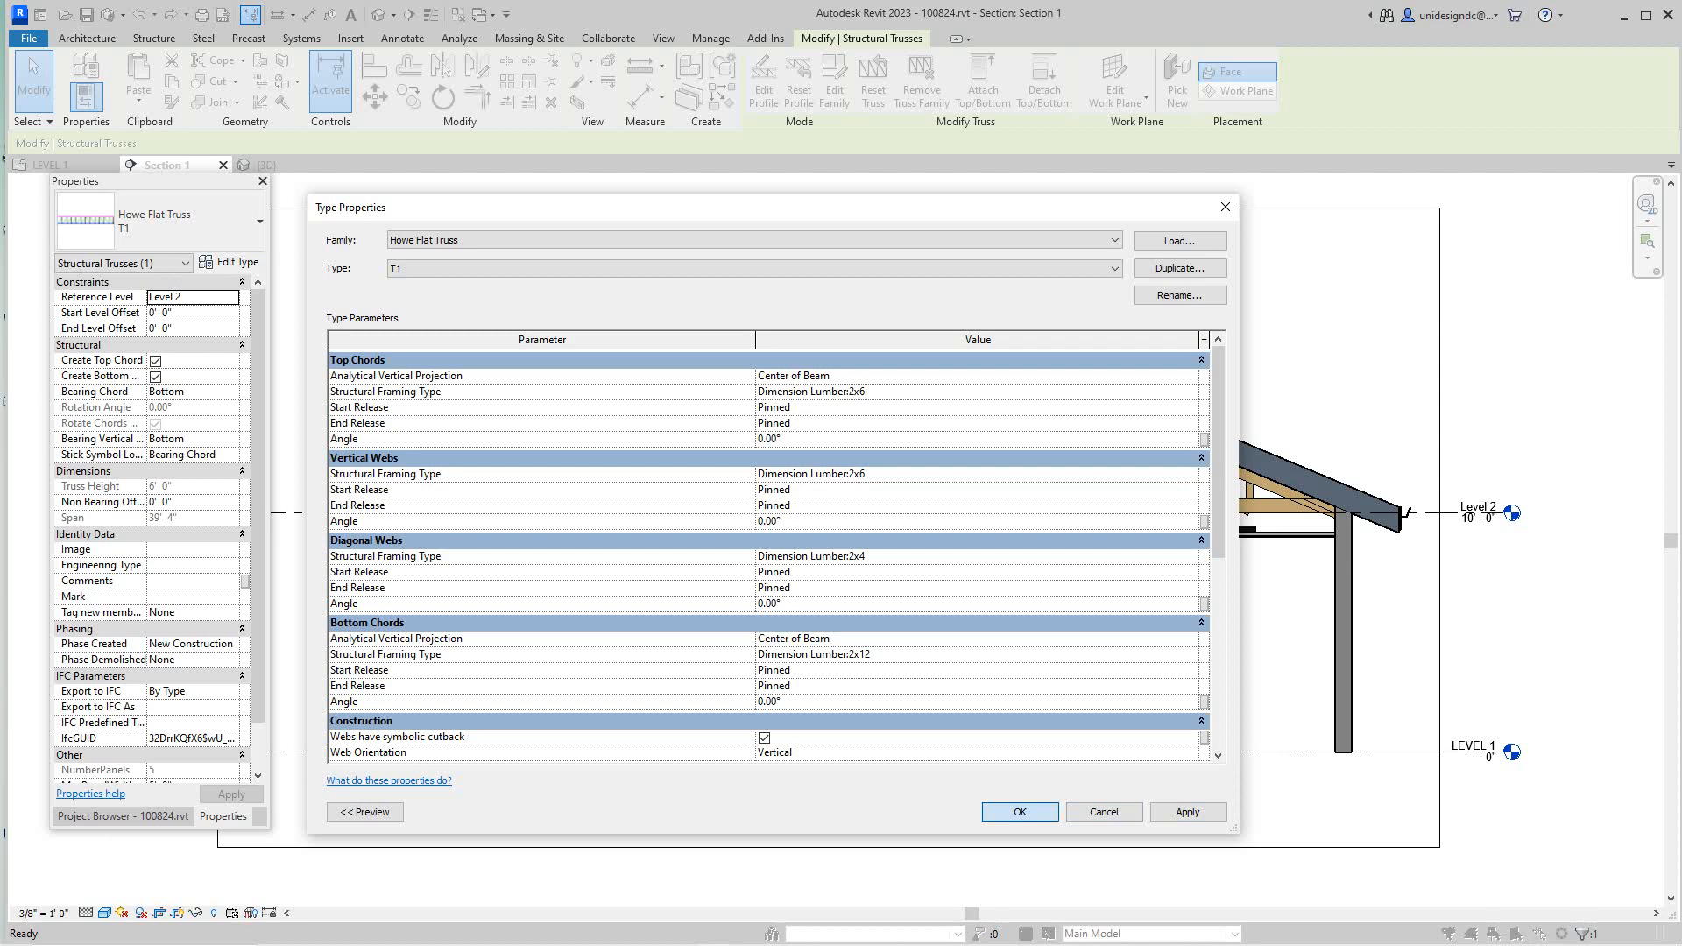
pyautogui.click(1020, 812)
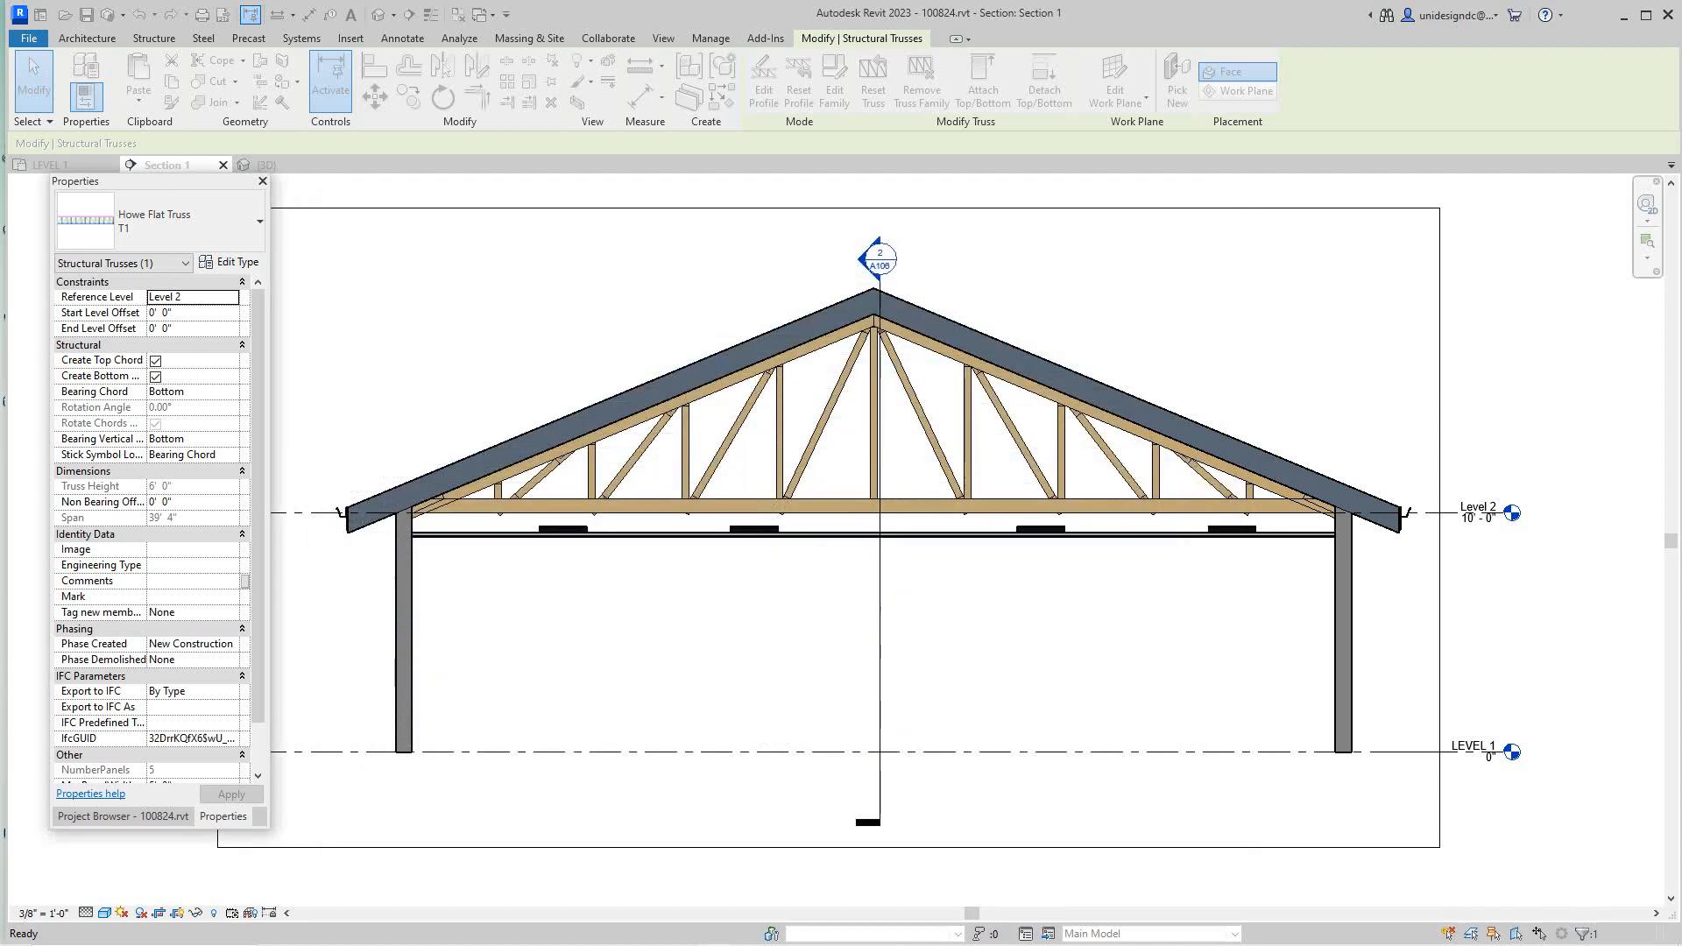
# Examine the resized chords and webs of the truss in Section 1, including its bearing end at the left wall
pyautogui.scroll(-1, 1070, 807)
pyautogui.scroll(2, 936, 633)
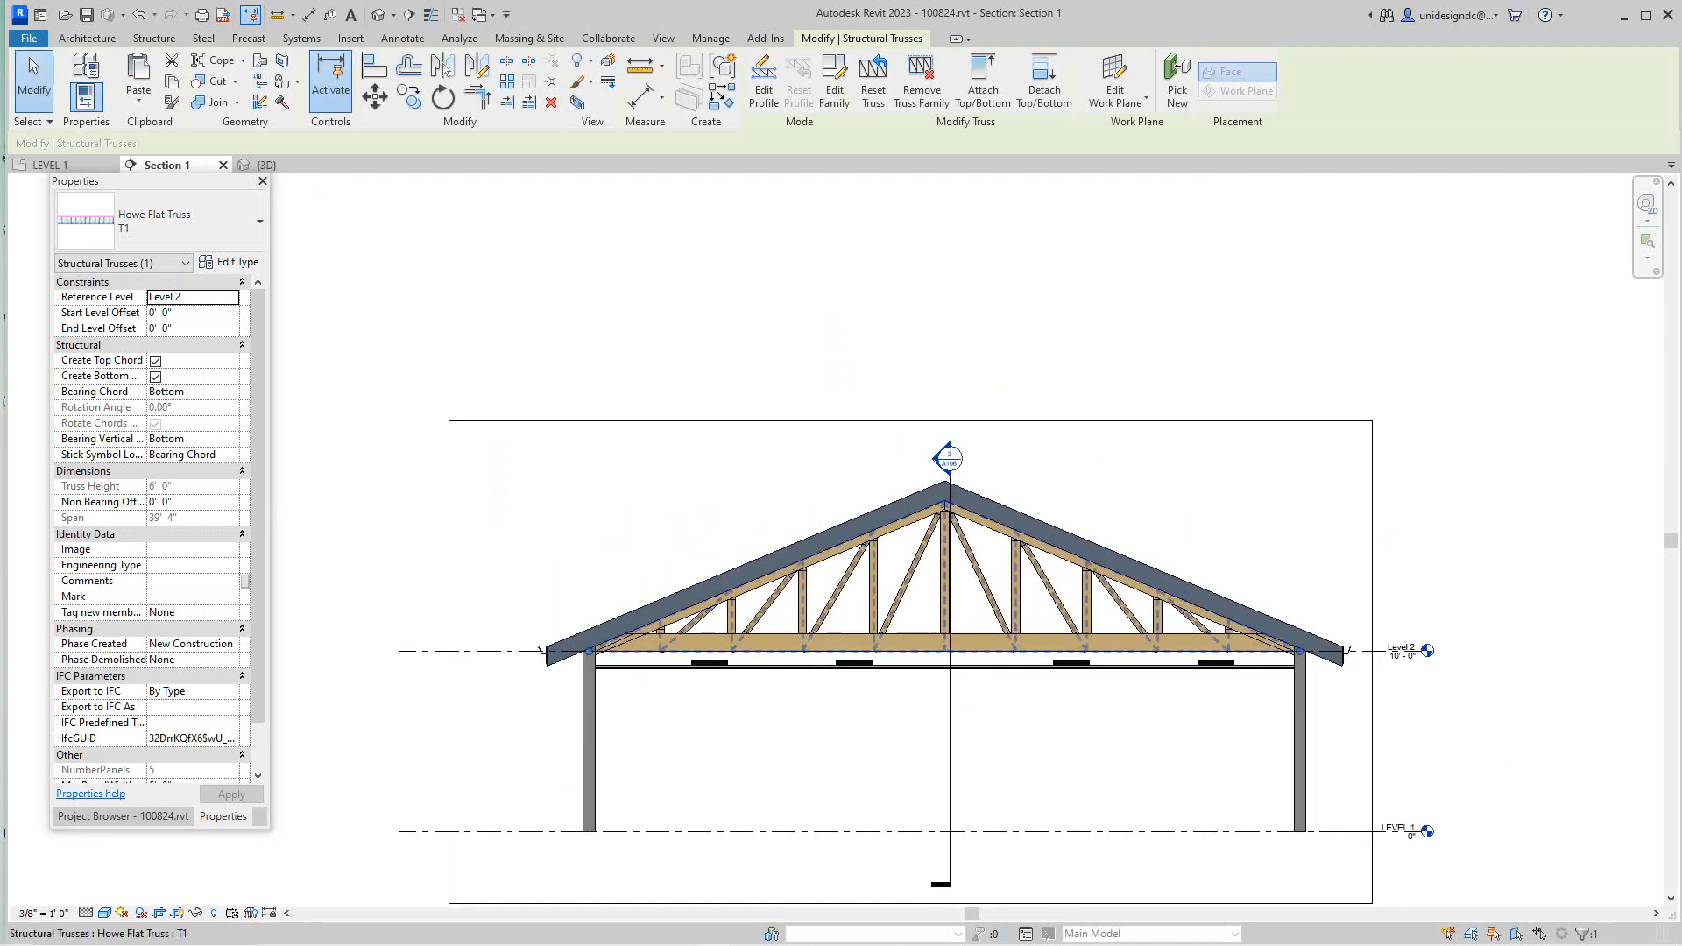
pyautogui.scroll(1, 707, 714)
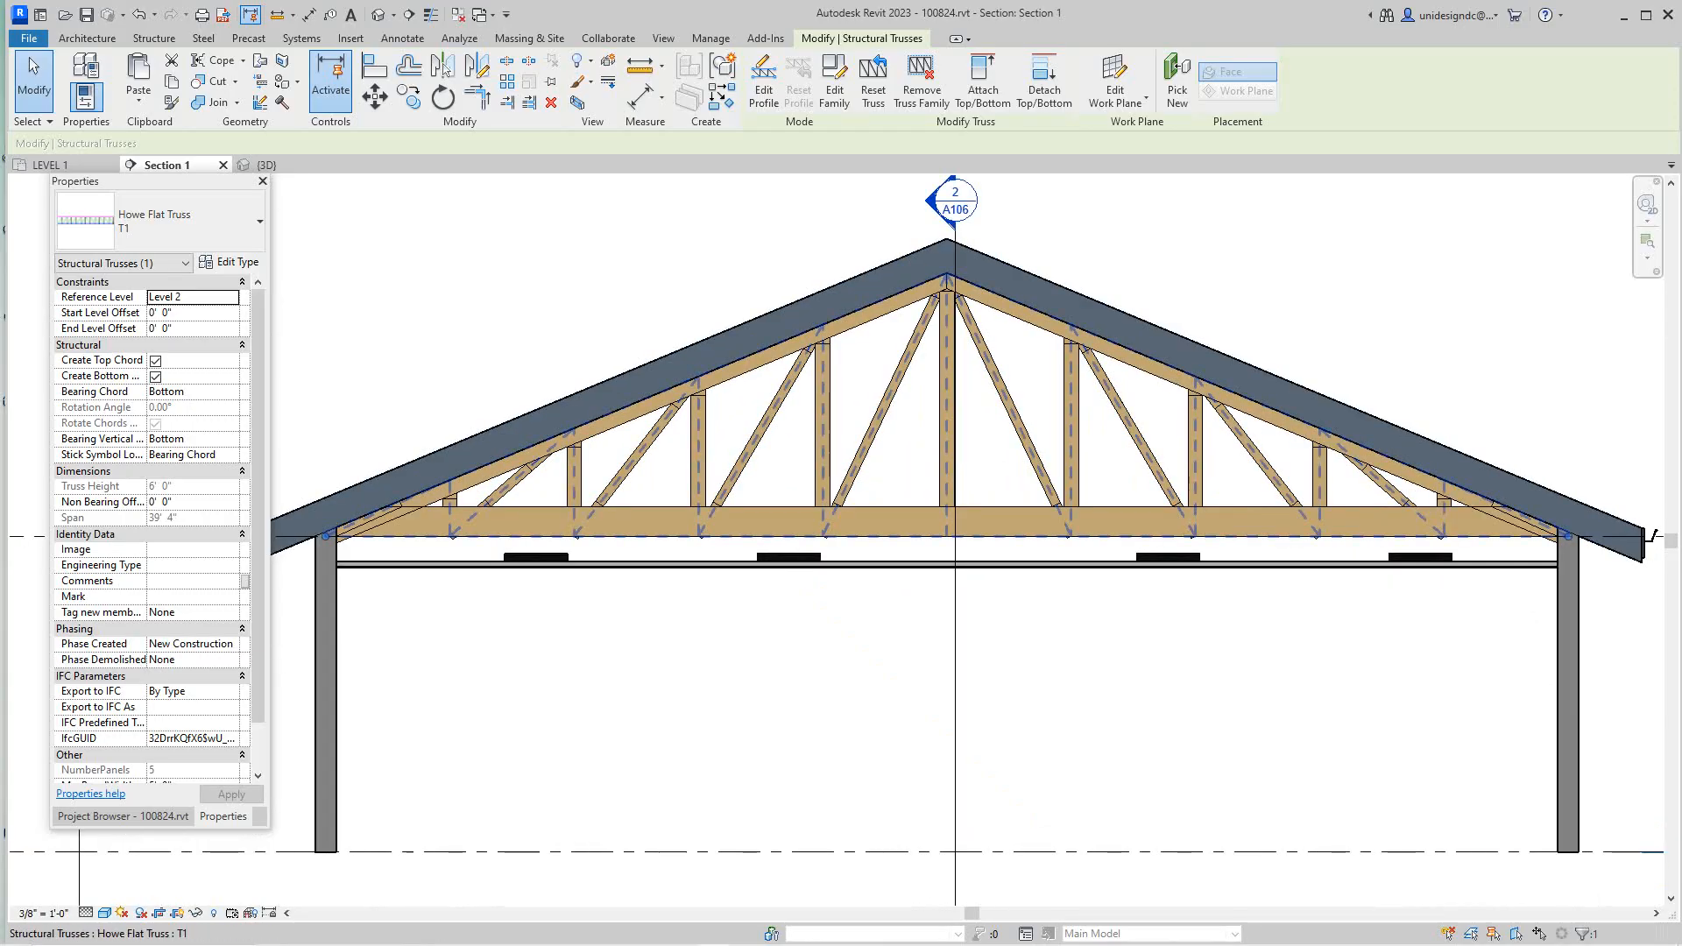
pyautogui.scroll(-3, 929, 613)
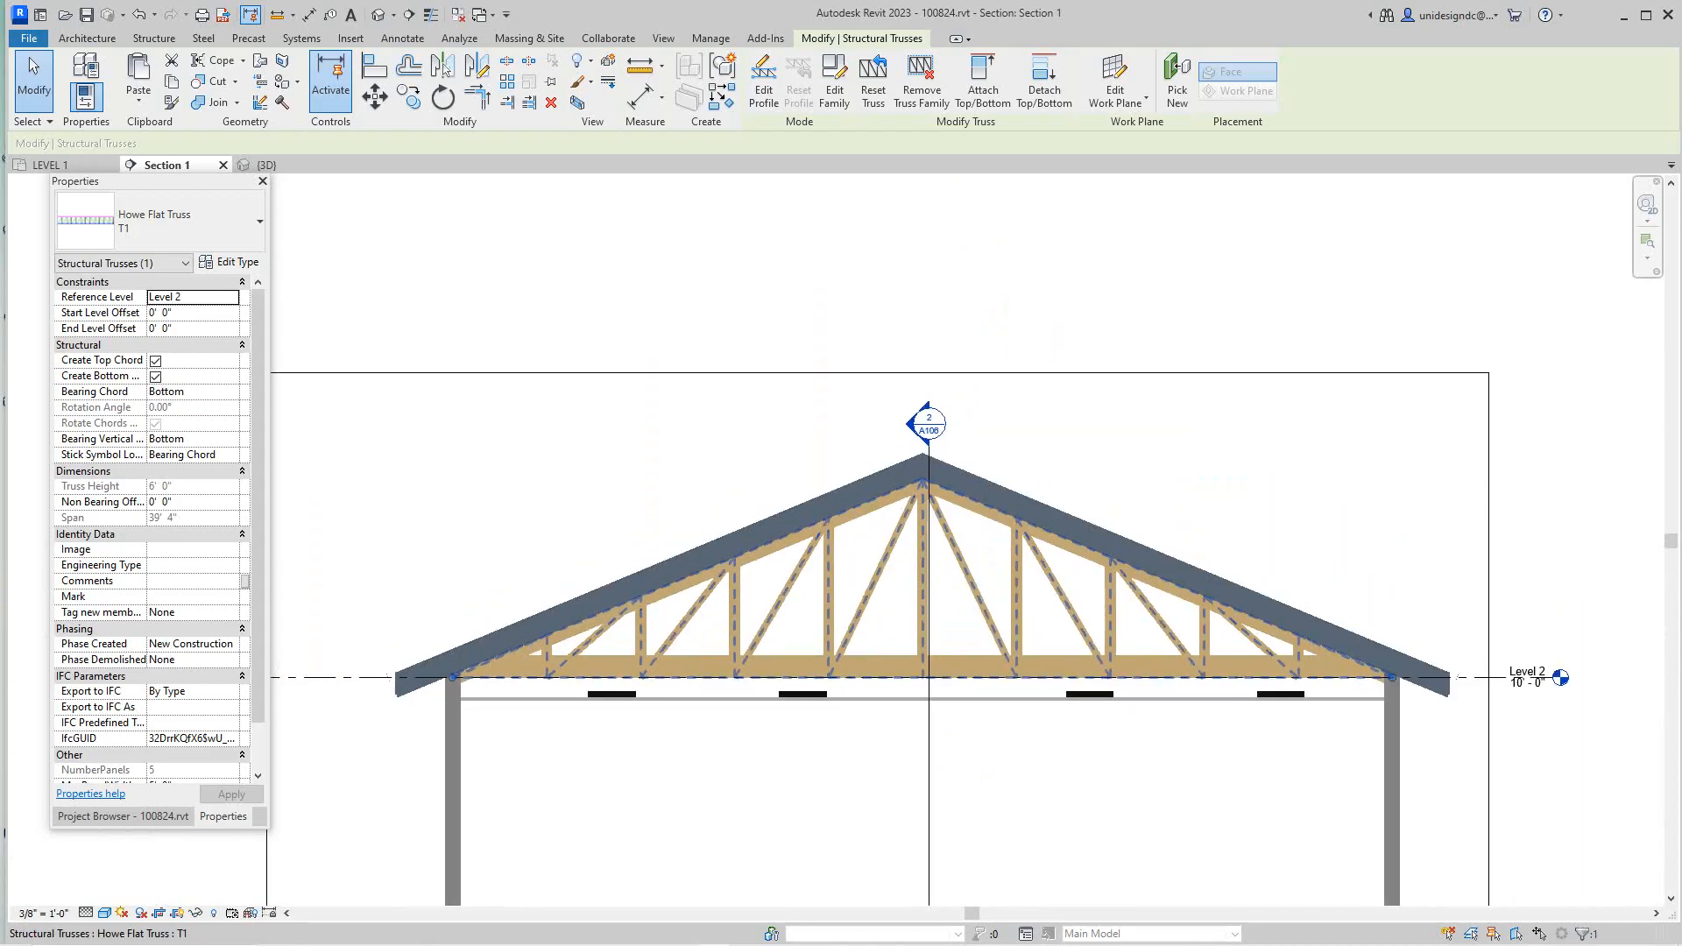
pyautogui.scroll(2, 586, 689)
pyautogui.moveTo(353, 745); pyautogui.dragTo(696, 666, button='middle')
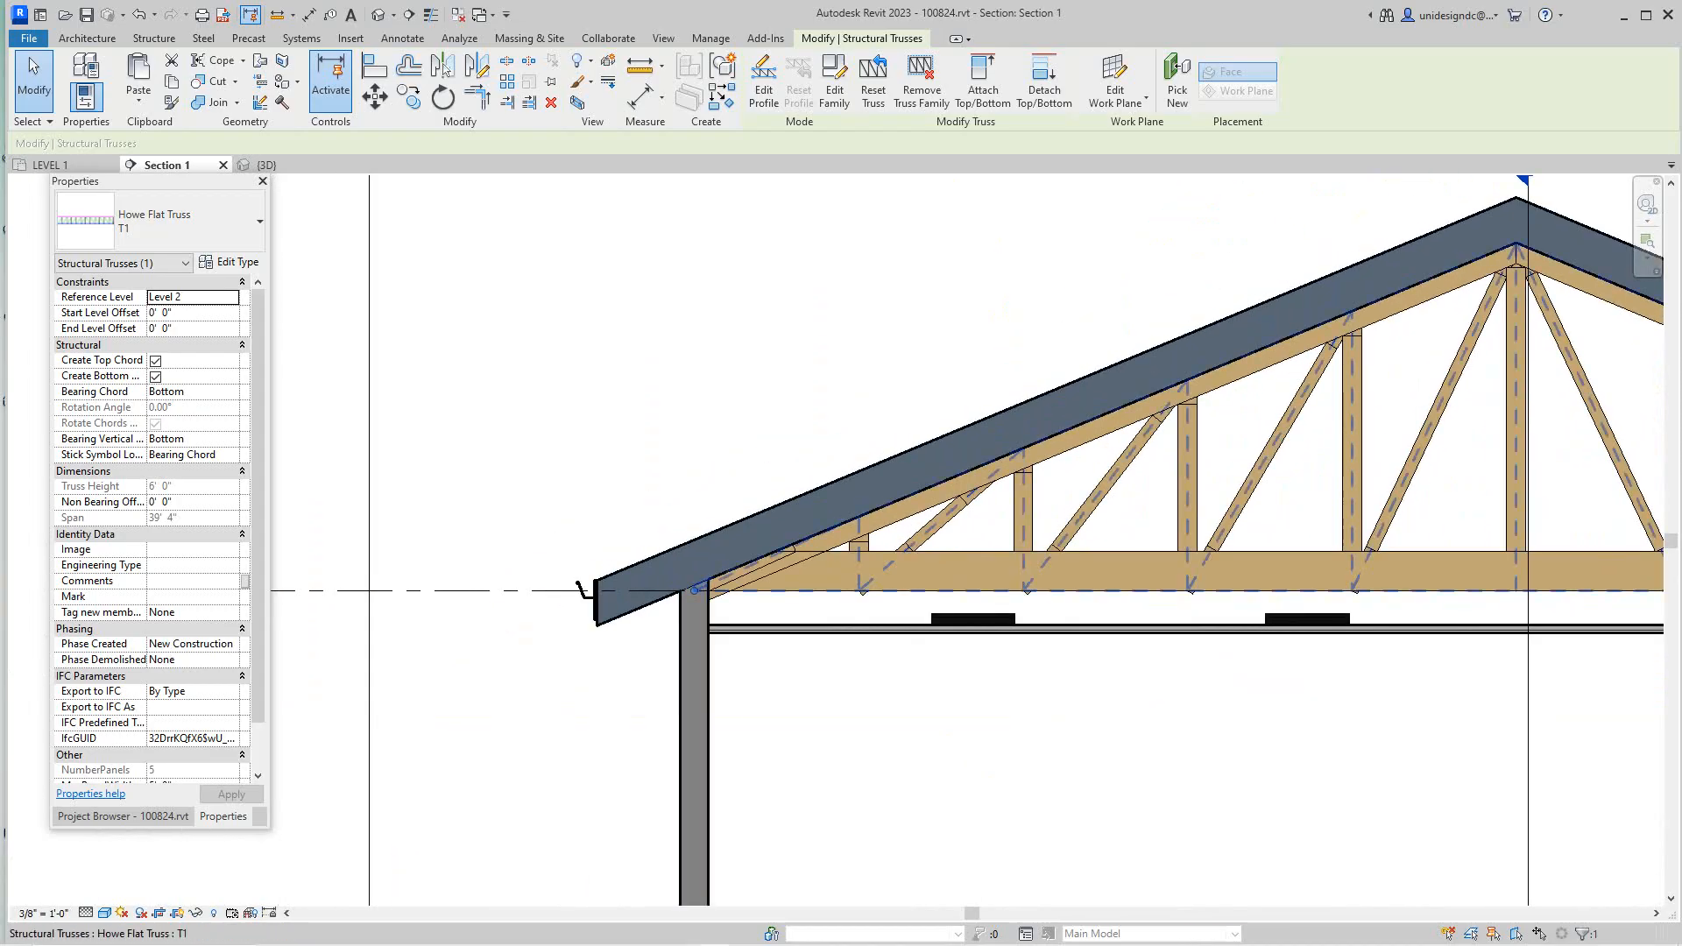
pyautogui.press('Escape')
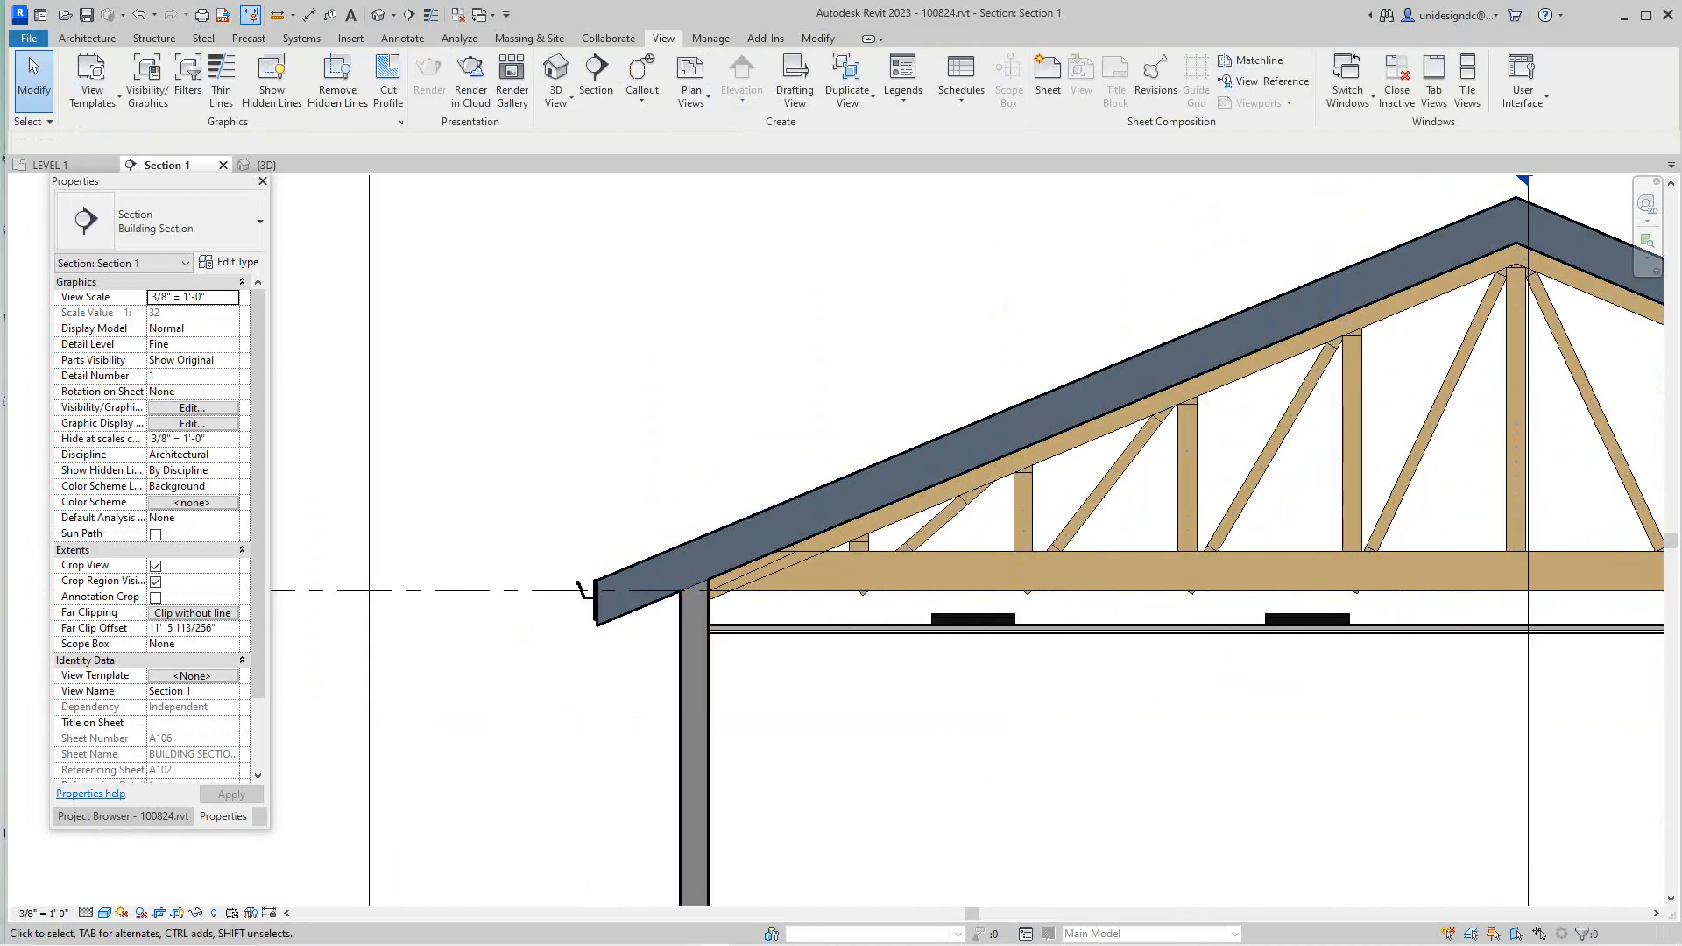
# Deselect the whole truss and select only its left 2x6 top chord member near the wall
pyautogui.scroll(-2, 843, 364)
pyautogui.click(1071, 438)
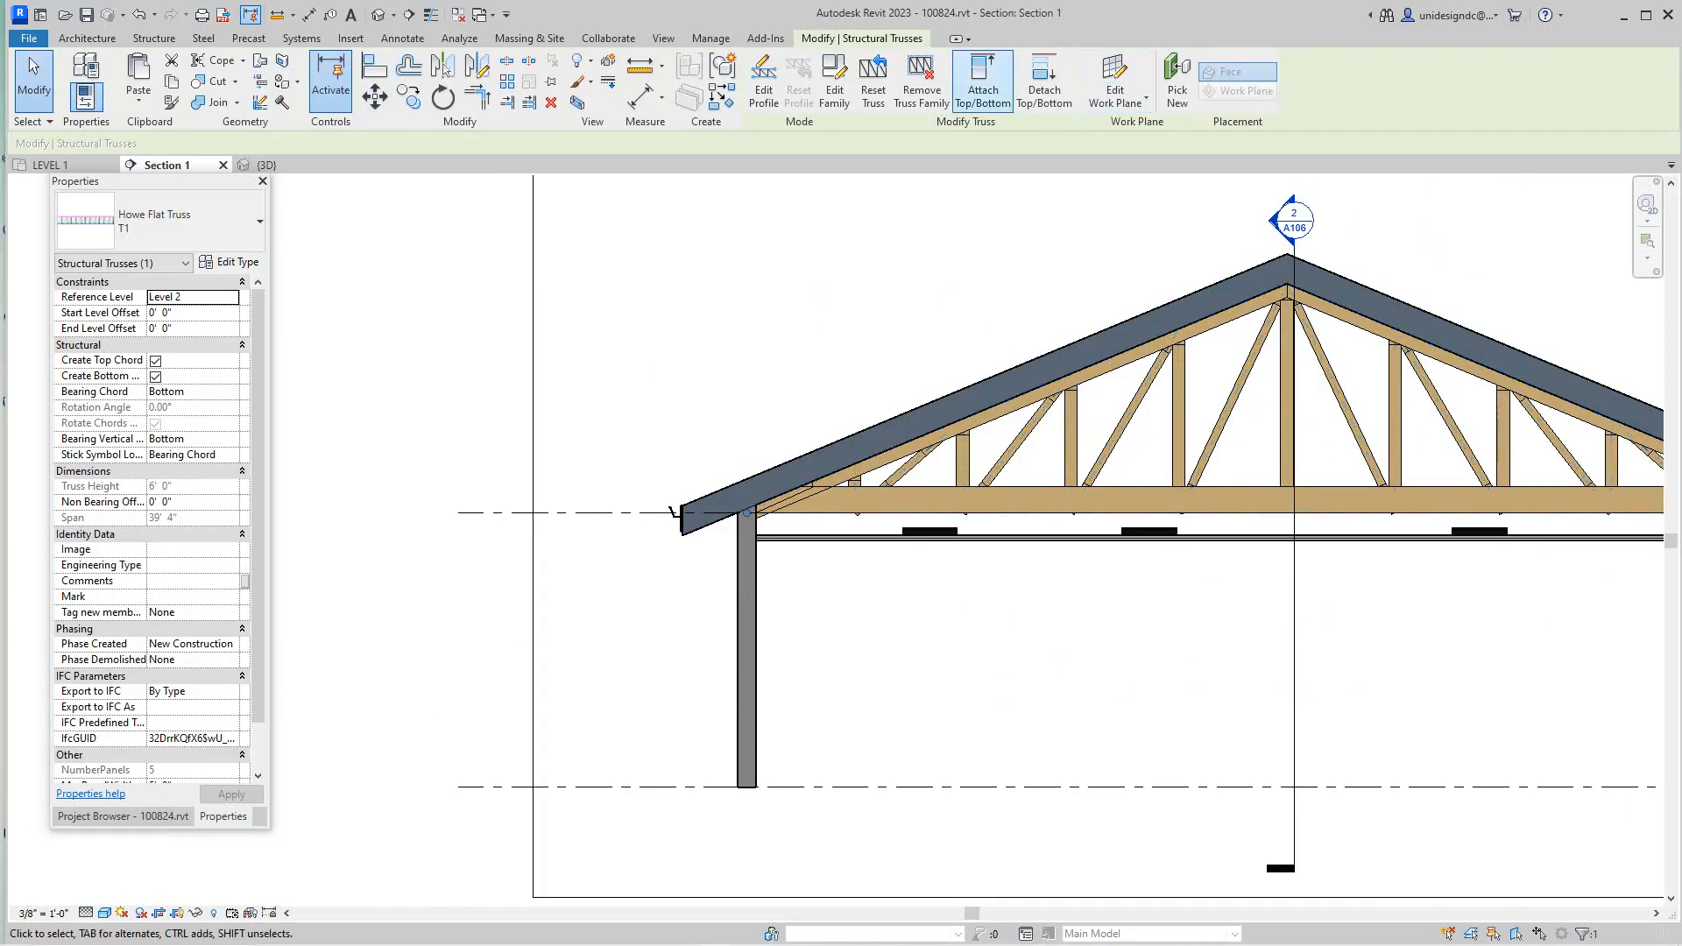
pyautogui.press('Escape')
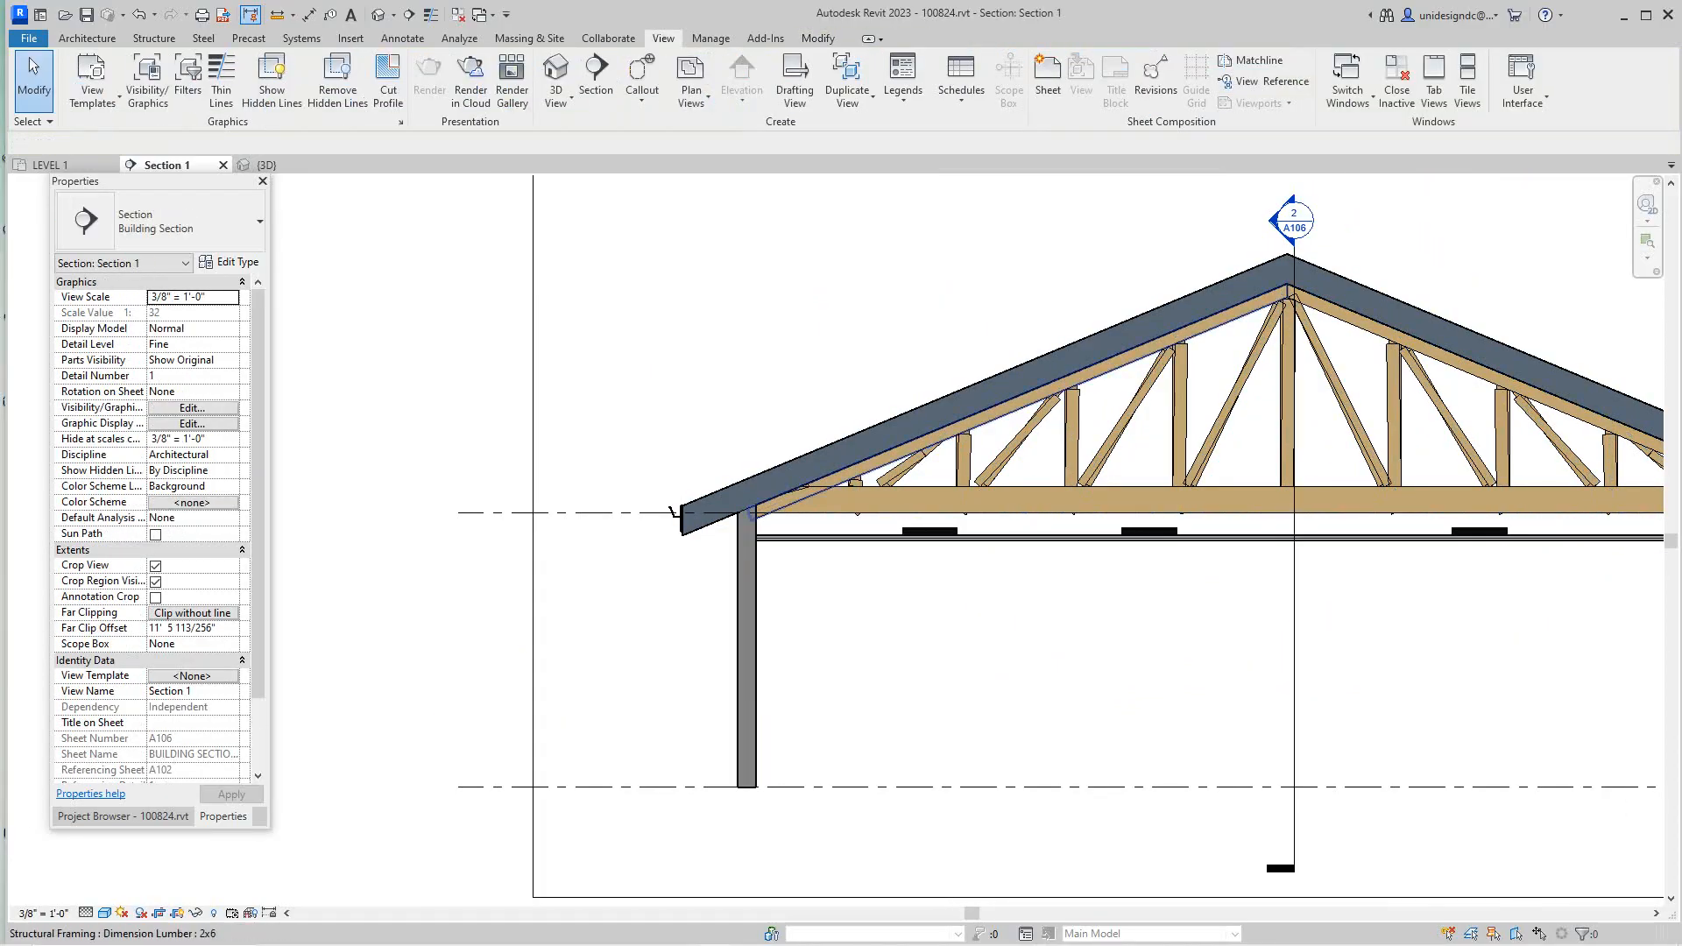
pyautogui.click(755, 515)
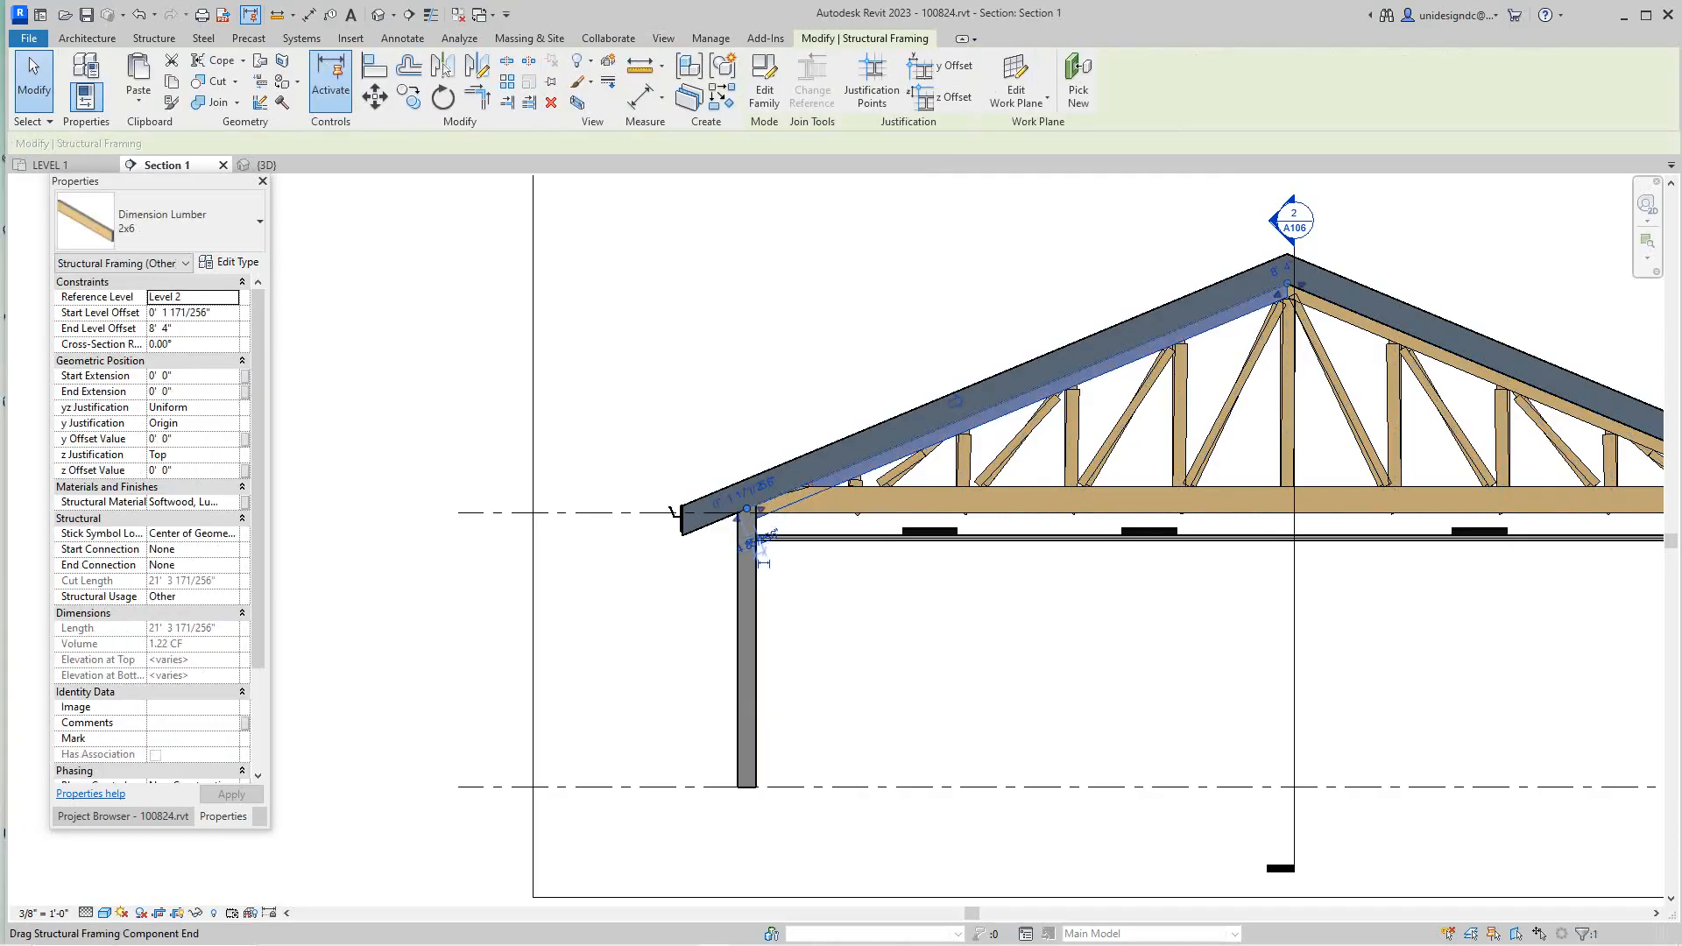
# Try to extend the left 2x6 top chord's lower end past the wall to the roof overhang's edge in Section 1
pyautogui.moveTo(751, 518); pyautogui.dragTo(686, 534)
pyautogui.press('Escape')
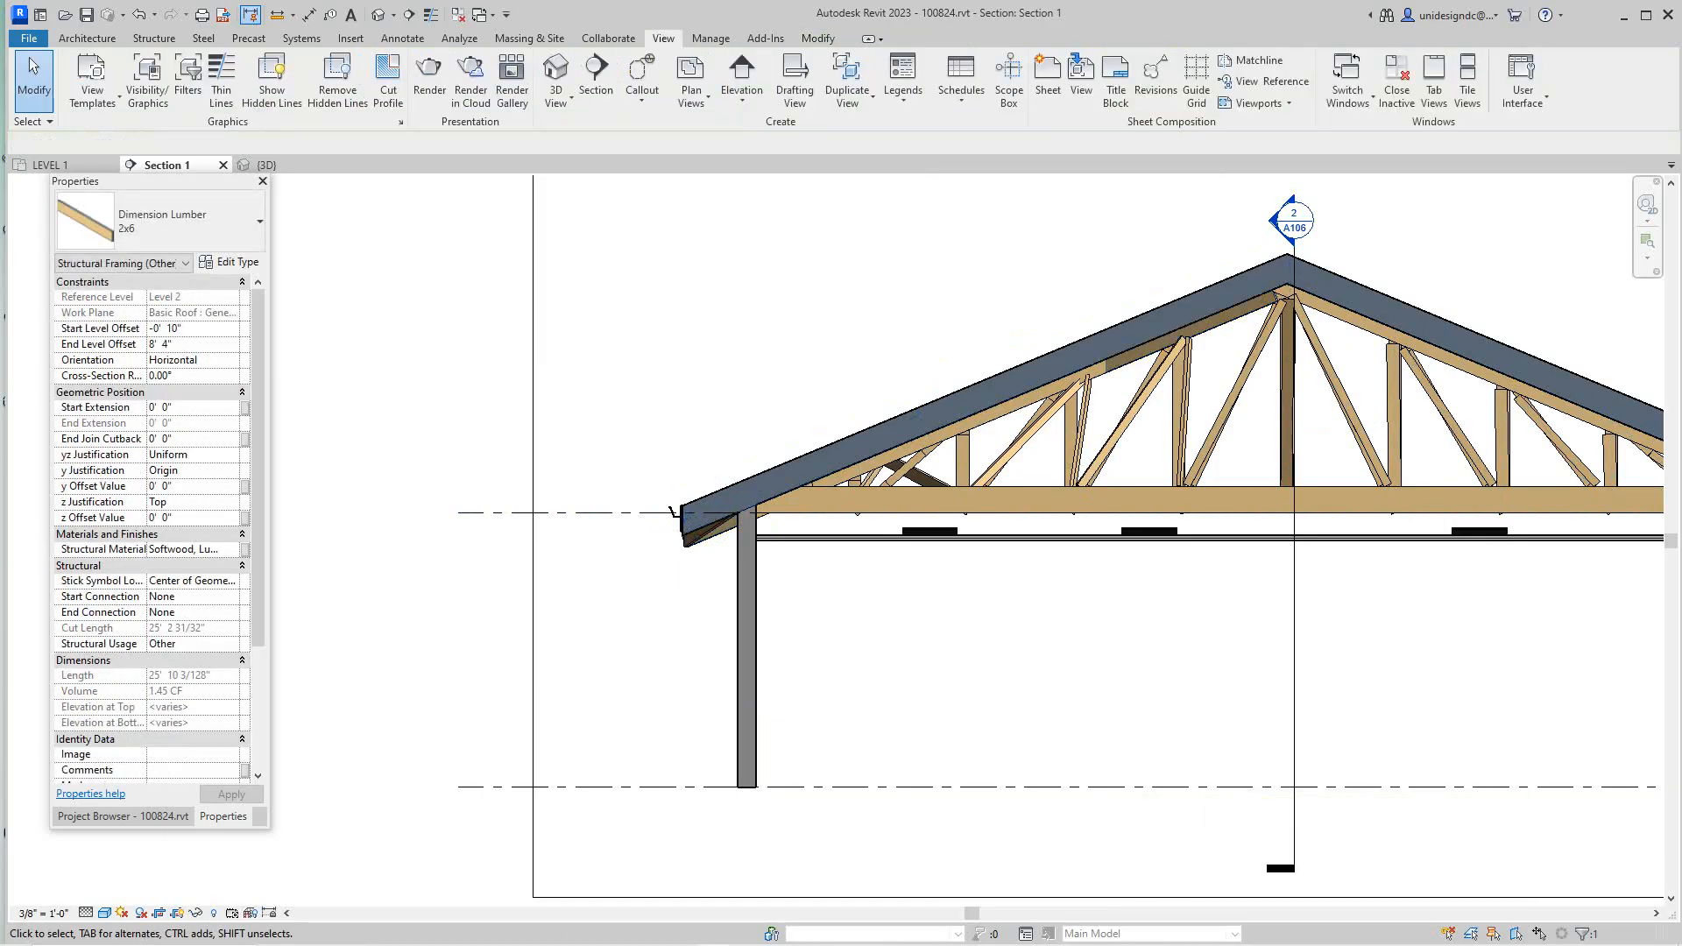
pyautogui.scroll(2, 686, 535)
pyautogui.moveTo(770, 529); pyautogui.dragTo(521, 497, button='middle')
pyautogui.scroll(-4, 522, 497)
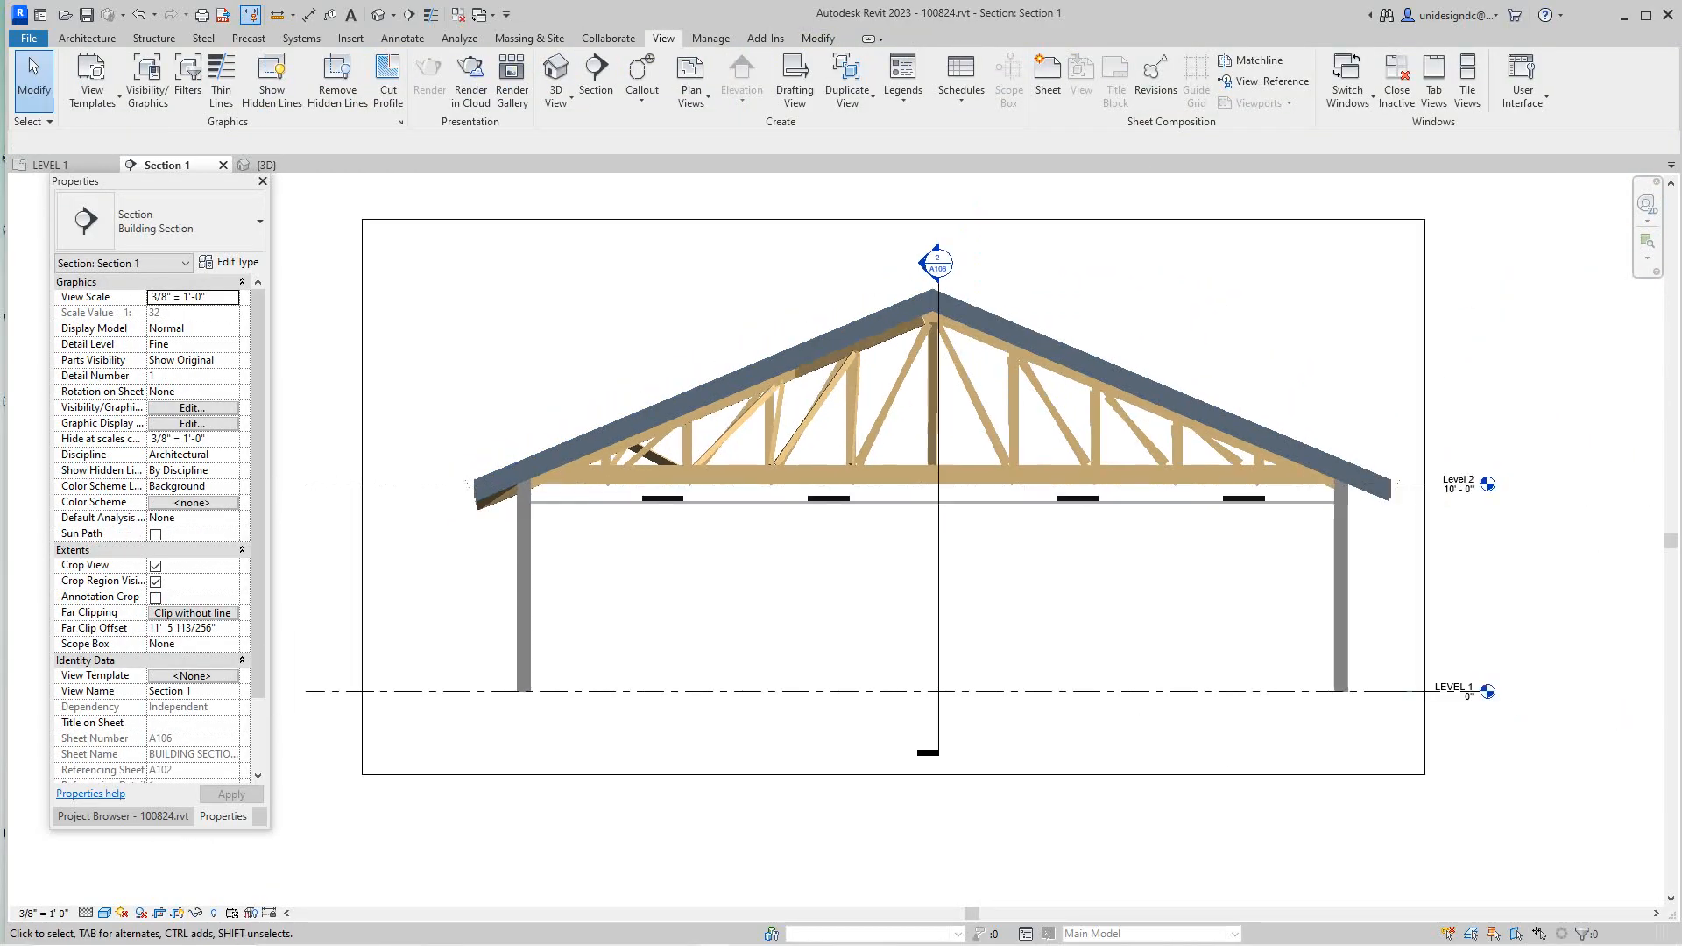
# Try to extend the right 2x6 top chord's lower end past the wall to the opposite roof overhang's edge
pyautogui.moveTo(1237, 547); pyautogui.dragTo(760, 484, button='middle')
pyautogui.scroll(3, 760, 485)
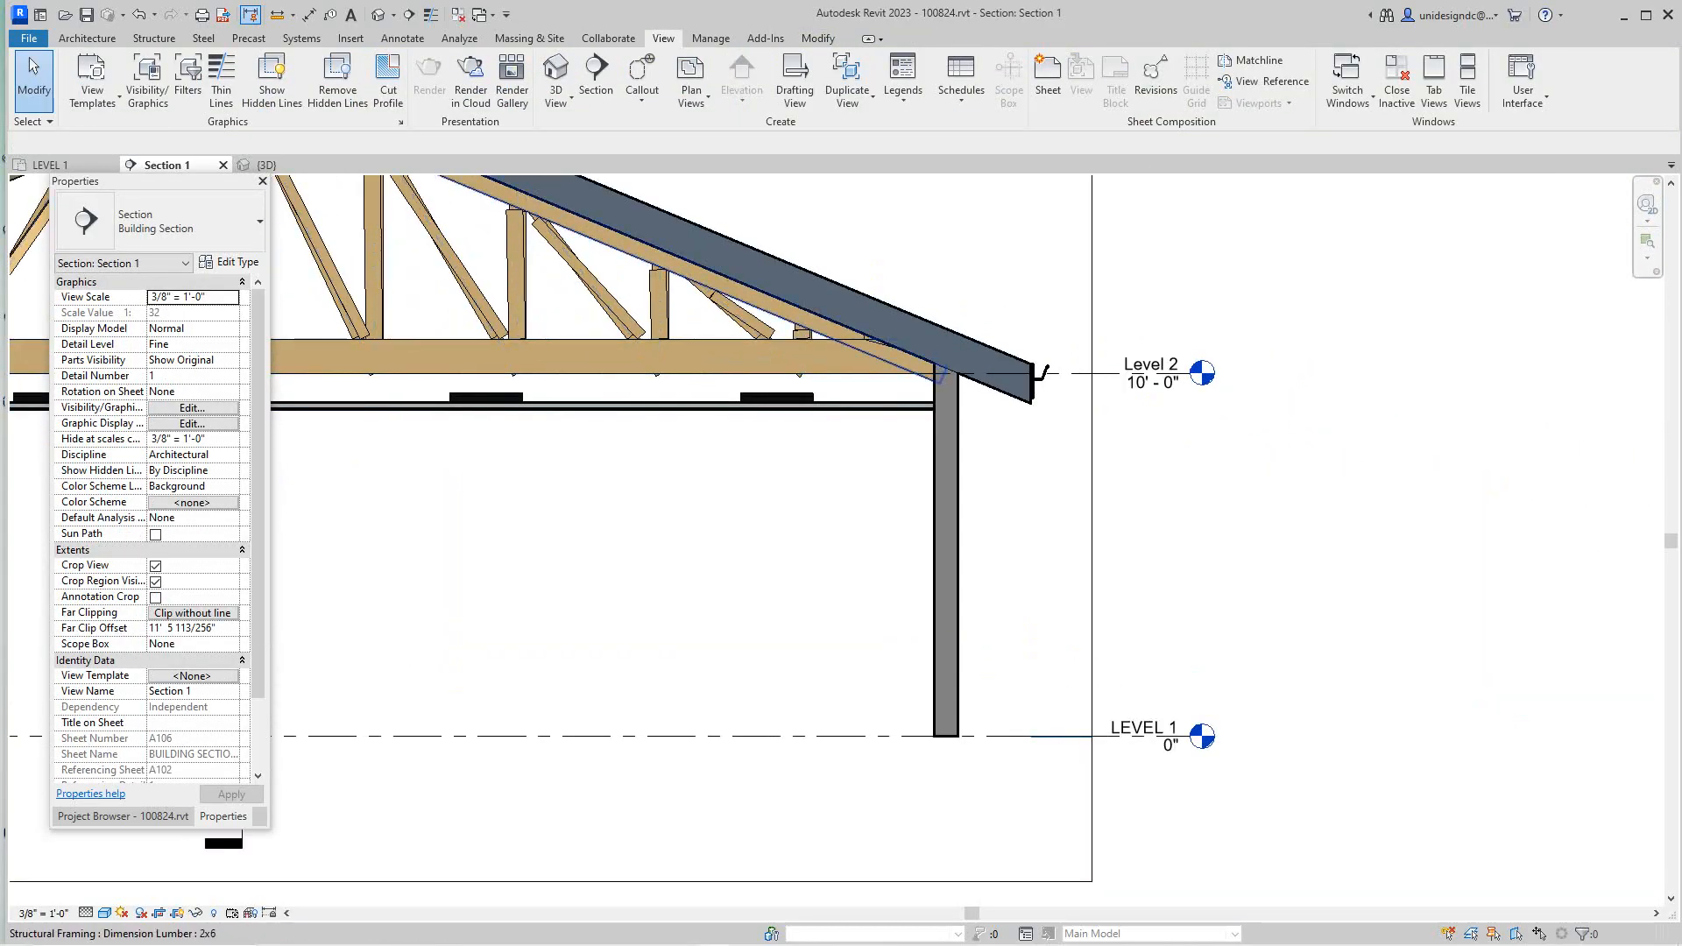
pyautogui.click(855, 335)
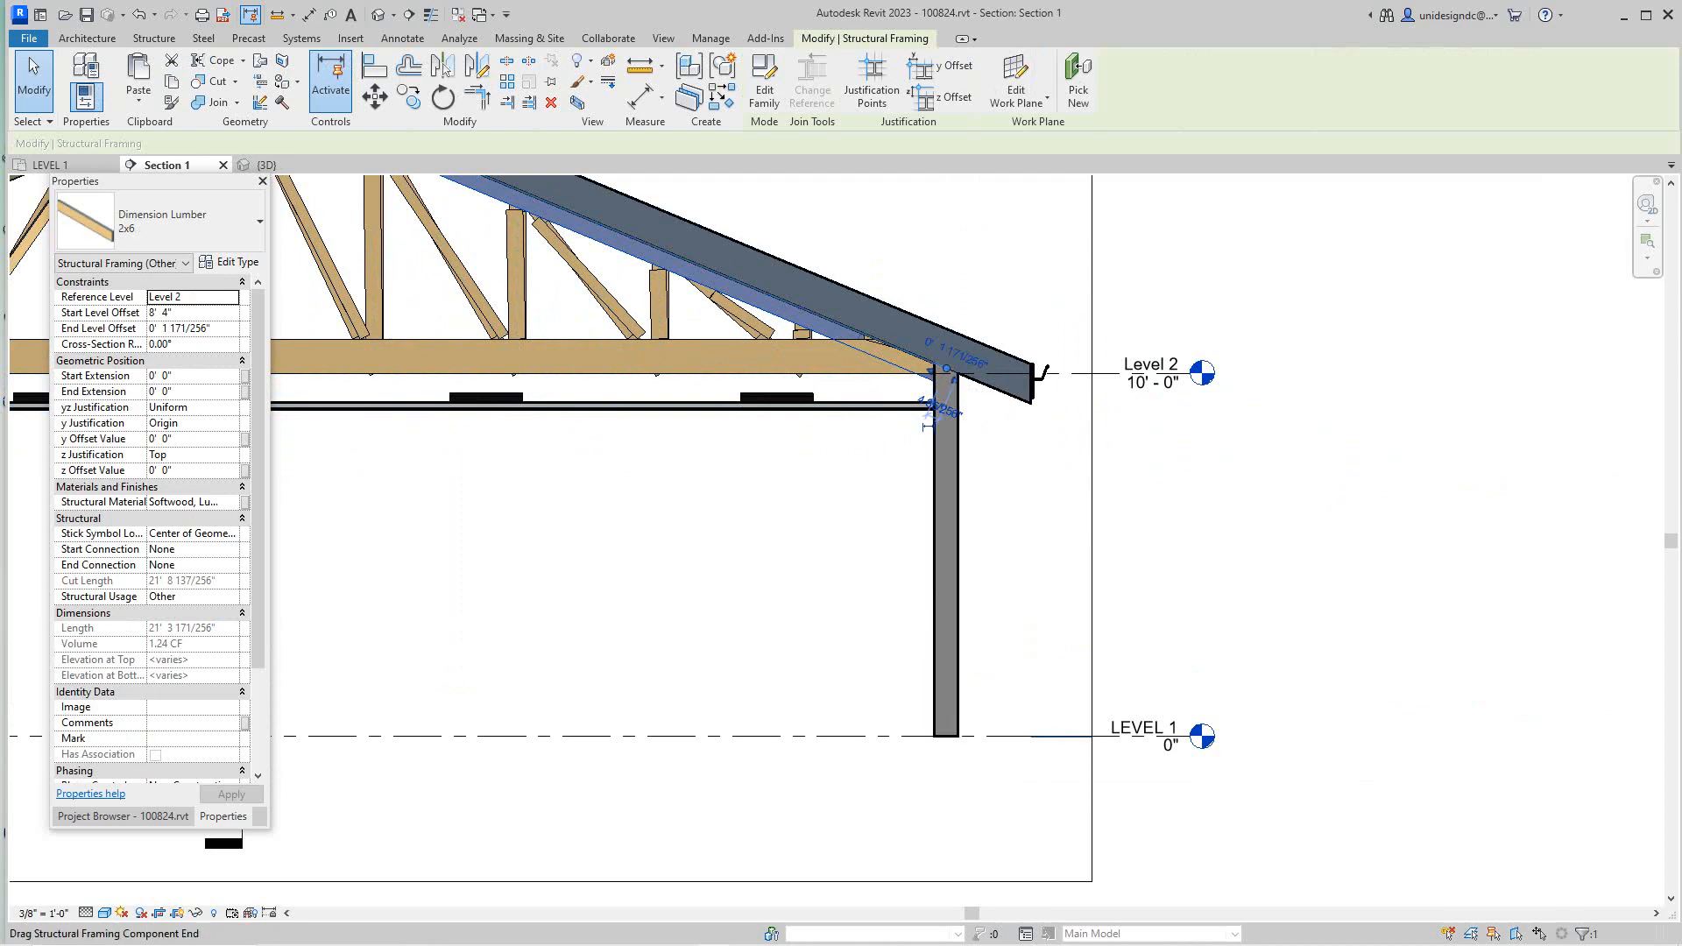
pyautogui.moveTo(947, 369); pyautogui.dragTo(1030, 403)
pyautogui.press('Escape')
pyautogui.scroll(-2, 1196, 480)
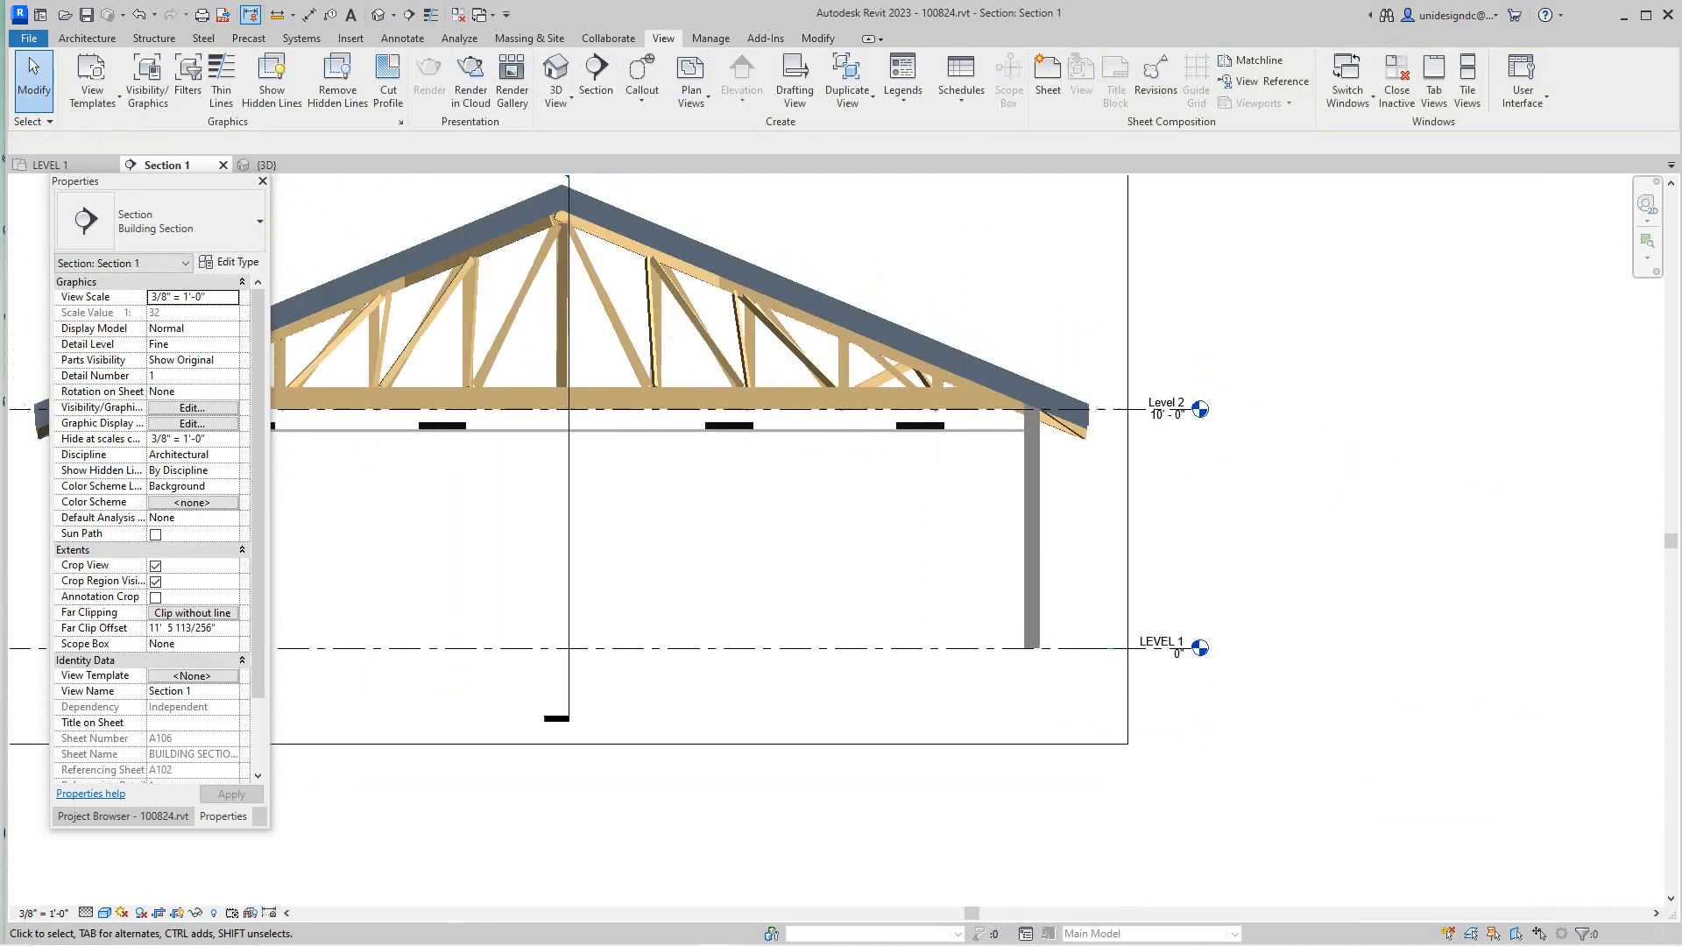
# Examine the truss webs and both extended top chord tails beneath the roof in Section 1
pyautogui.scroll(-1, 1196, 479)
pyautogui.moveTo(1196, 480); pyautogui.dragTo(1247, 731, button='middle')
pyautogui.scroll(-3, 1253, 492)
pyautogui.scroll(3, 1130, 707)
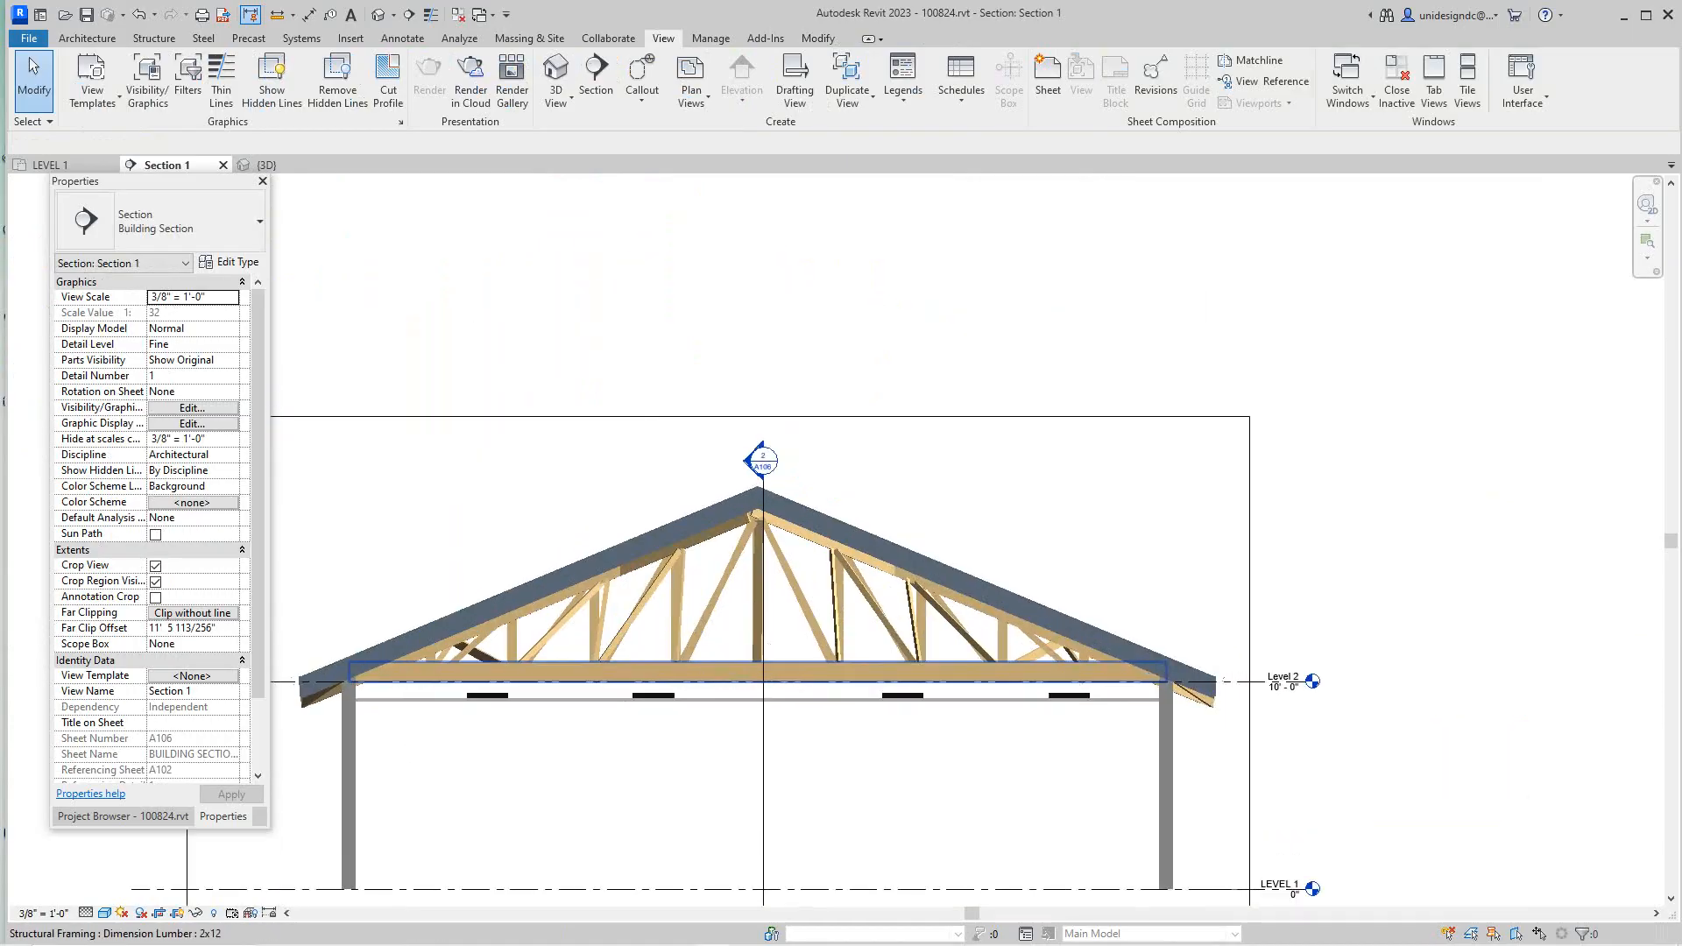
pyautogui.scroll(2, 1048, 666)
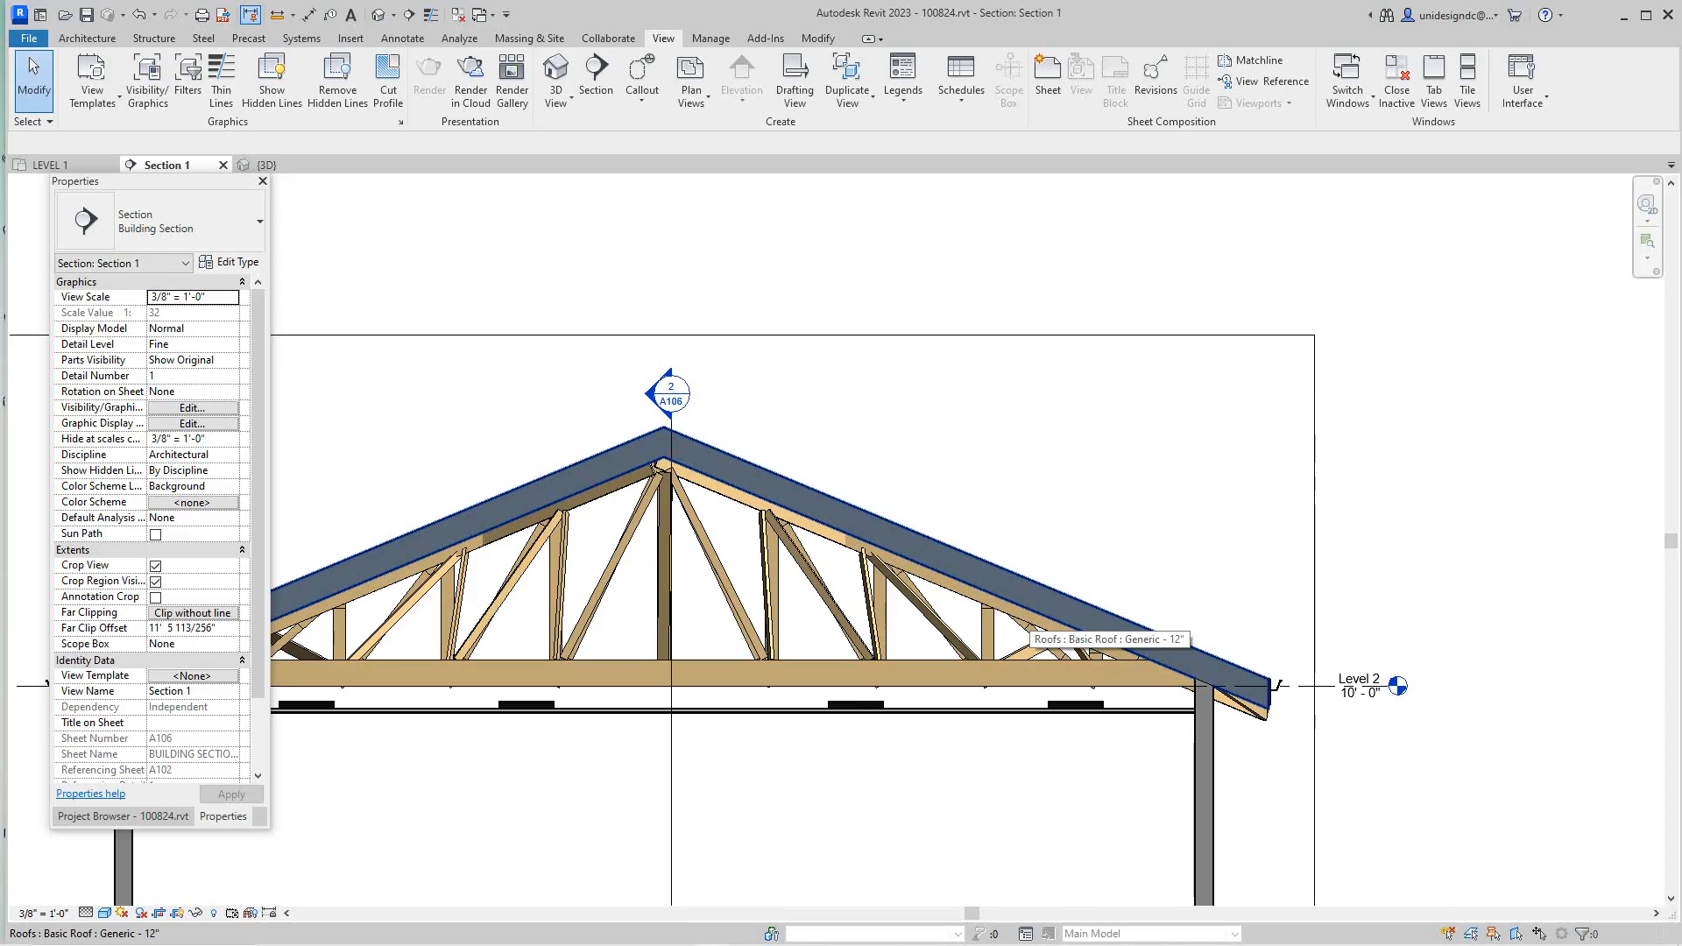
pyautogui.scroll(1, 873, 553)
pyautogui.scroll(-2, 967, 462)
pyautogui.scroll(3, 927, 498)
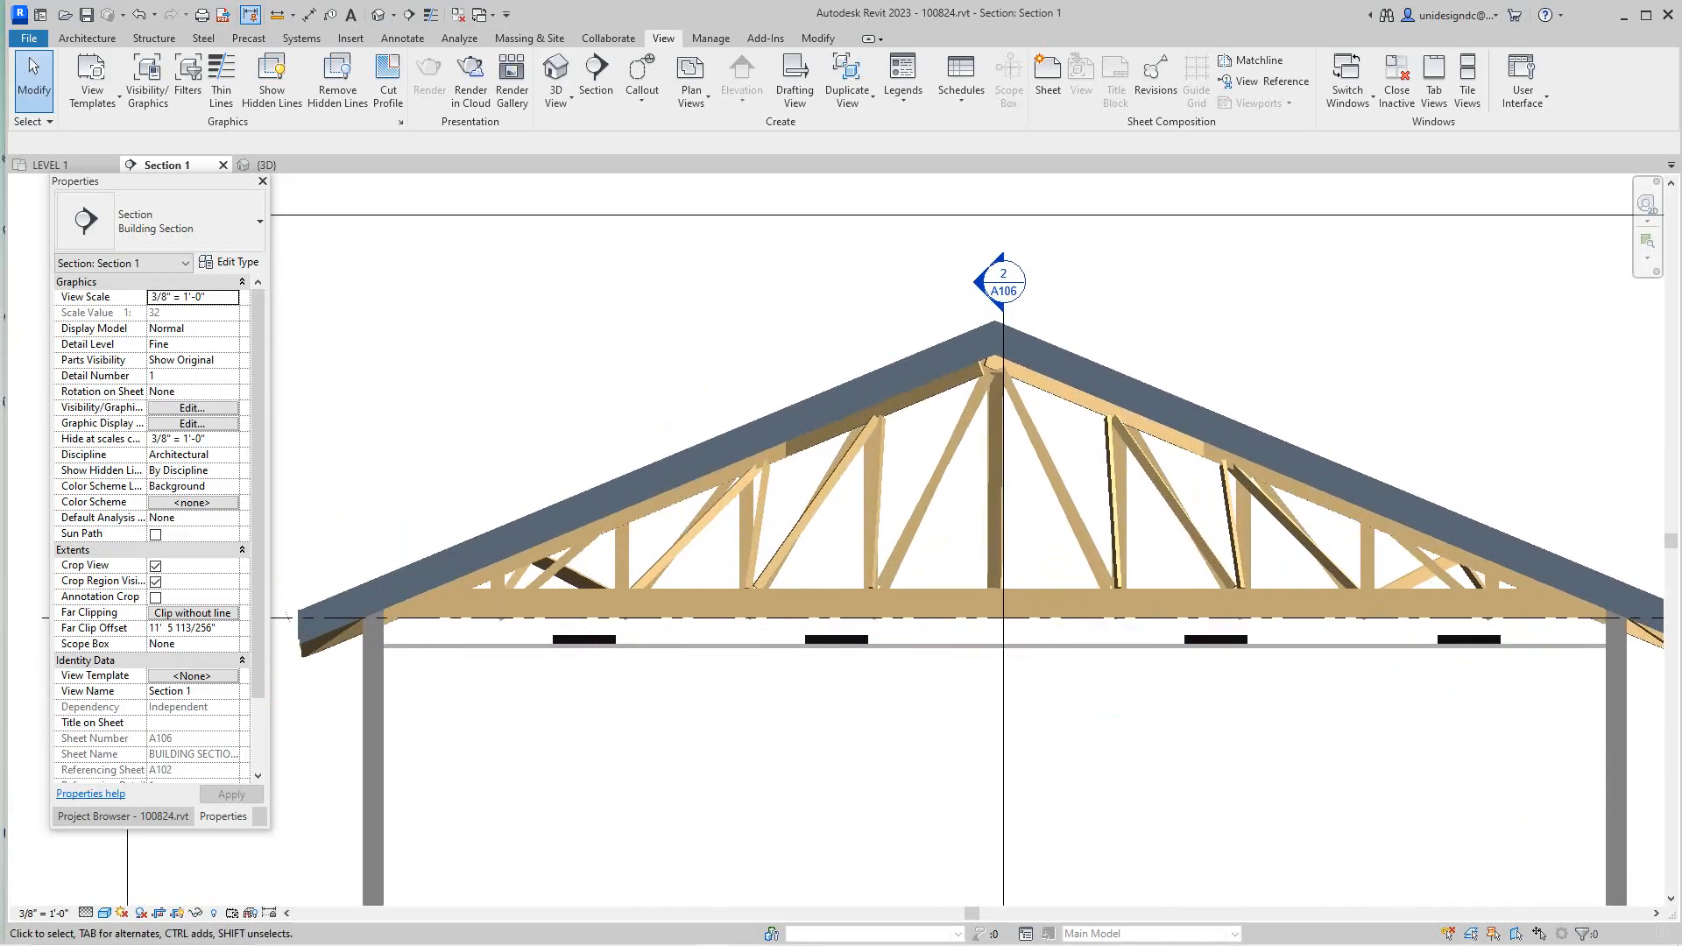
pyautogui.moveTo(927, 498); pyautogui.dragTo(941, 542, button='middle')
pyautogui.scroll(-1, 323, 287)
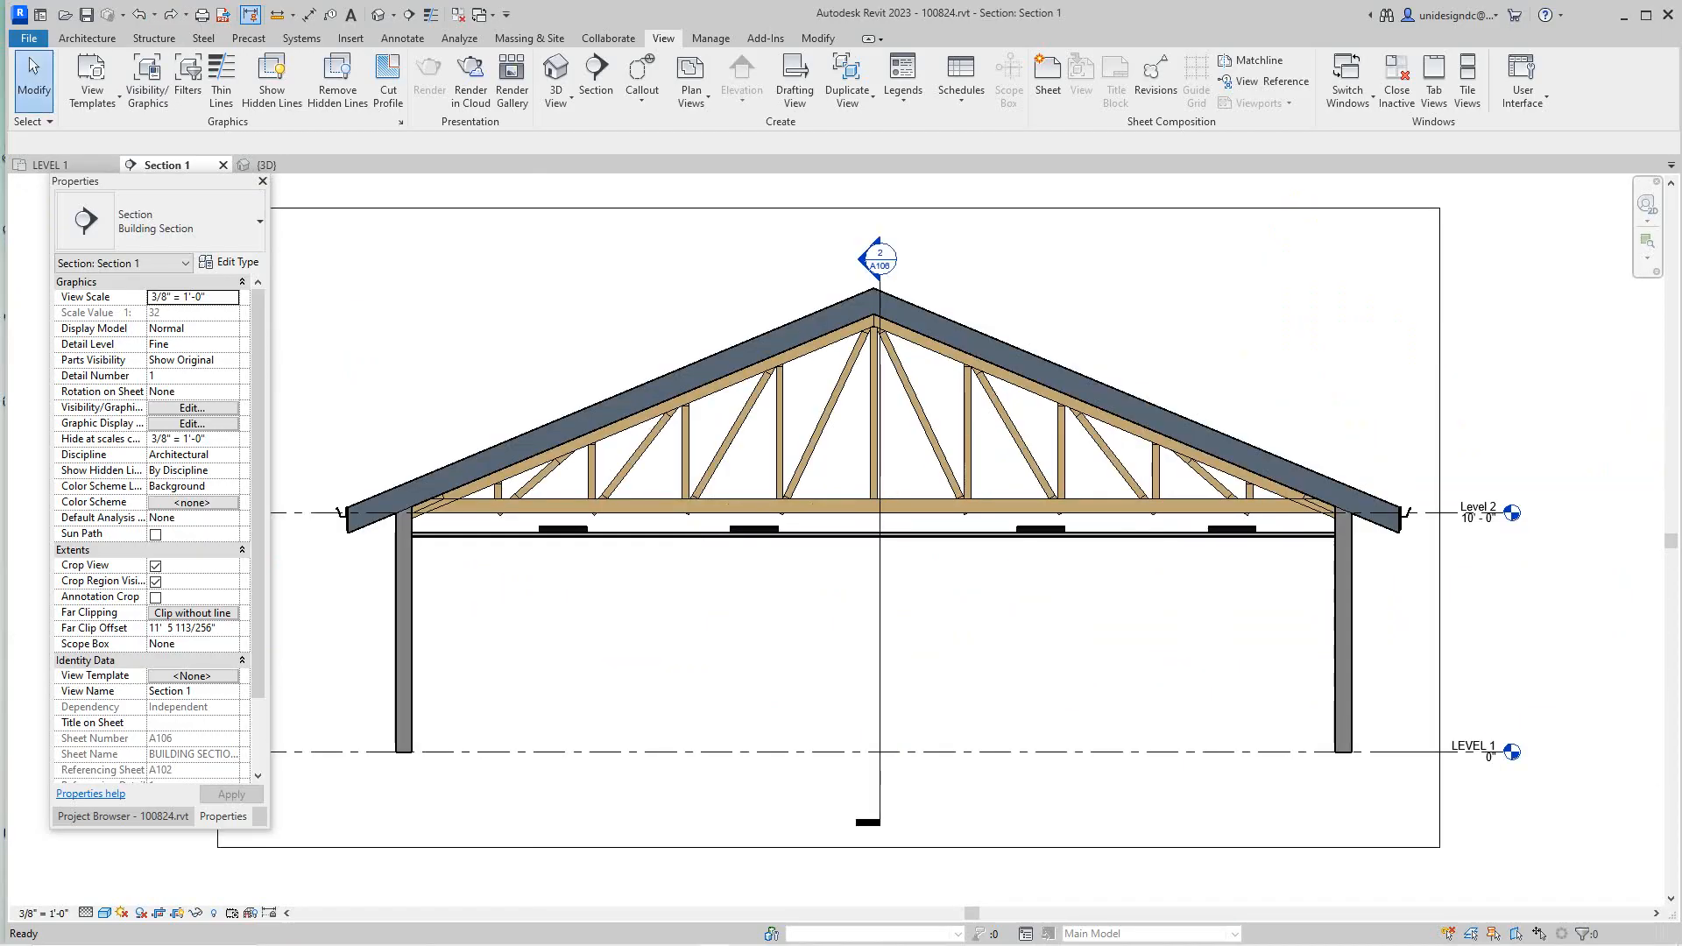
# Switch to the LEVEL 1 floor plan and look over the layout around the sanctuary and its adjoining rooms
pyautogui.scroll(-2, 657, 543)
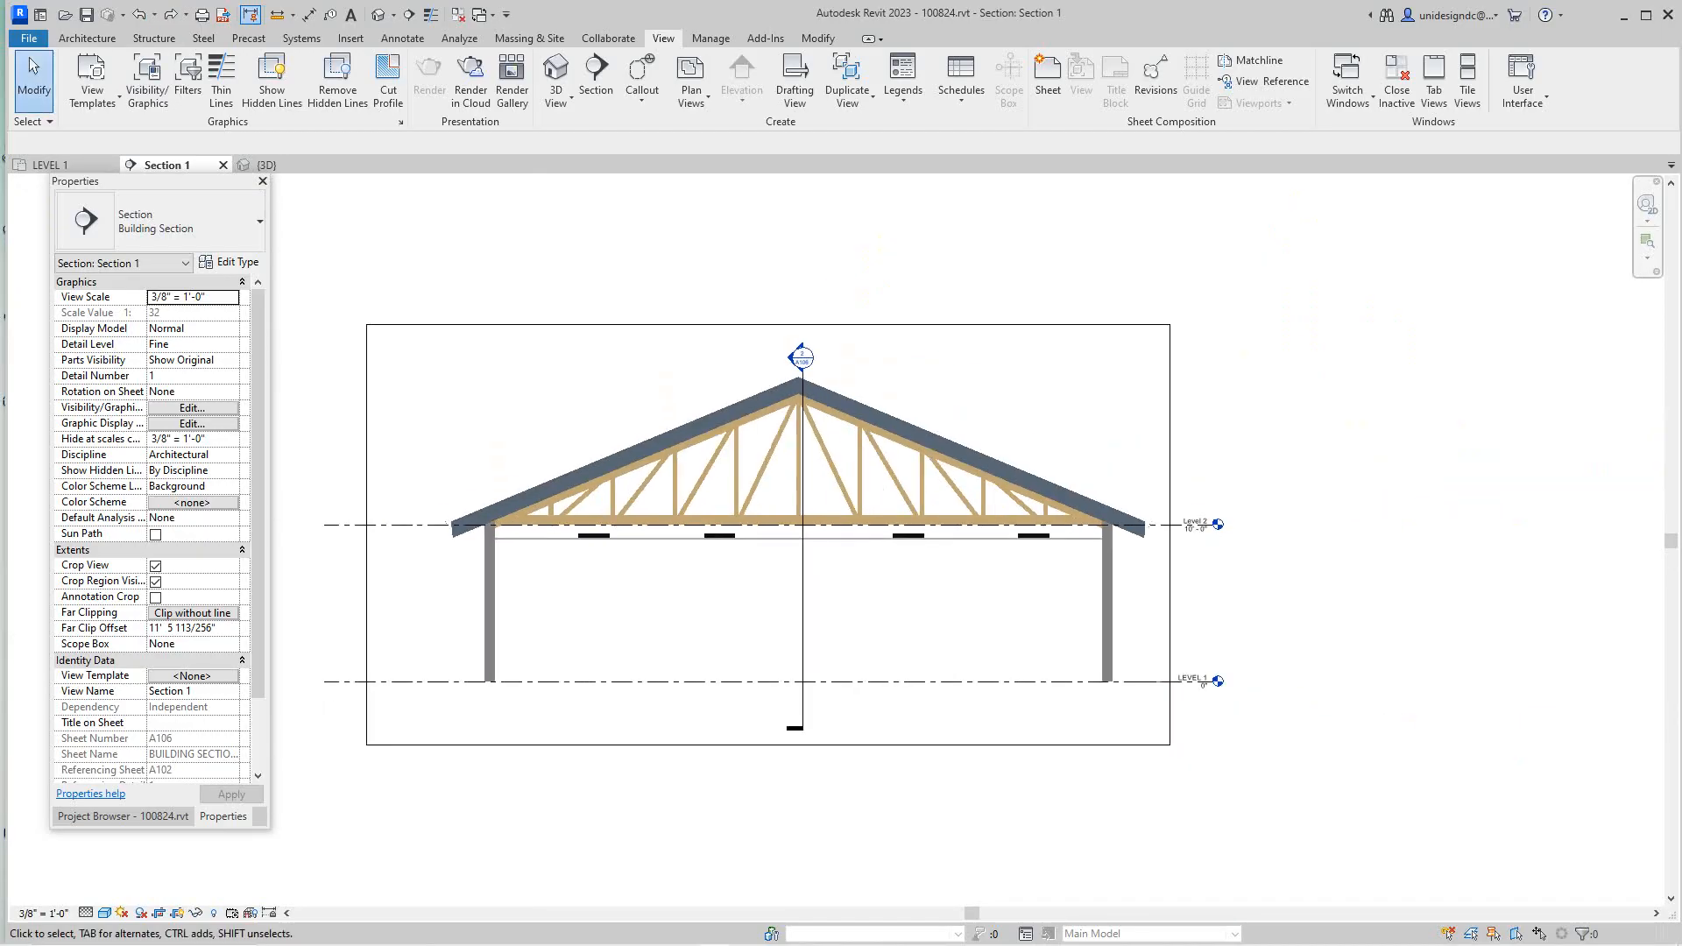
pyautogui.moveTo(657, 543); pyautogui.dragTo(736, 678, button='middle')
pyautogui.scroll(-2, 747, 619)
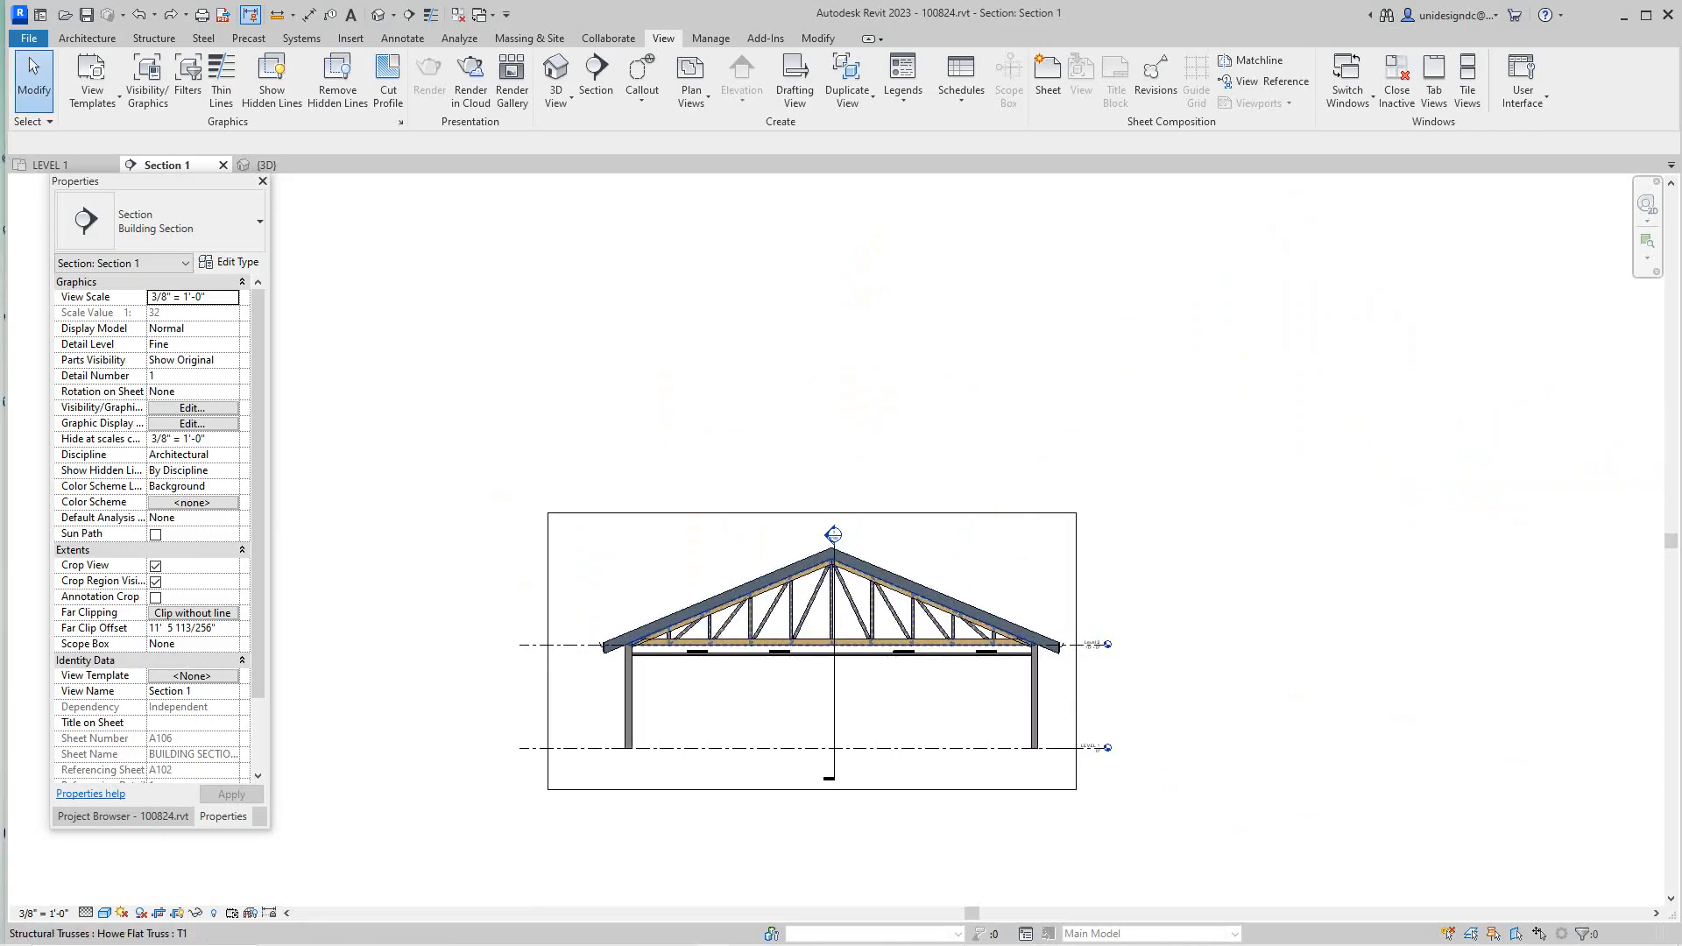
pyautogui.click(50, 165)
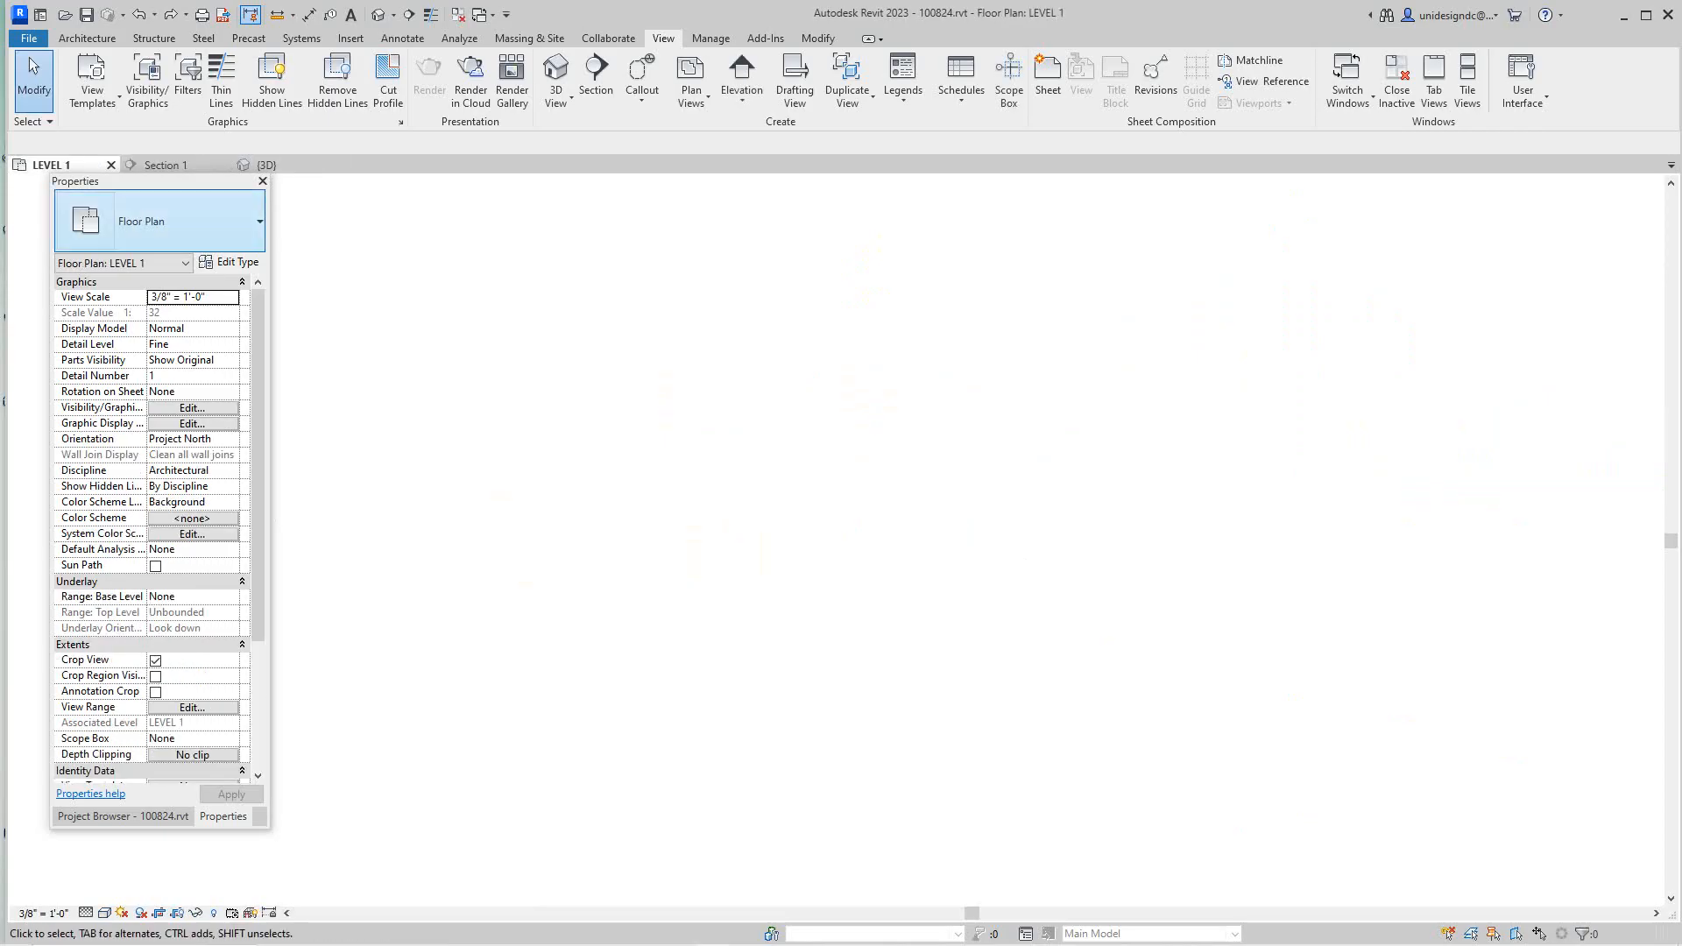
pyautogui.scroll(-2, 912, 561)
pyautogui.moveTo(912, 561); pyautogui.dragTo(1025, 649, button='middle')
pyautogui.moveTo(847, 642); pyautogui.dragTo(1026, 572, button='middle')
pyautogui.scroll(5, 993, 675)
pyautogui.moveTo(1028, 240); pyautogui.dragTo(1135, 495, button='middle')
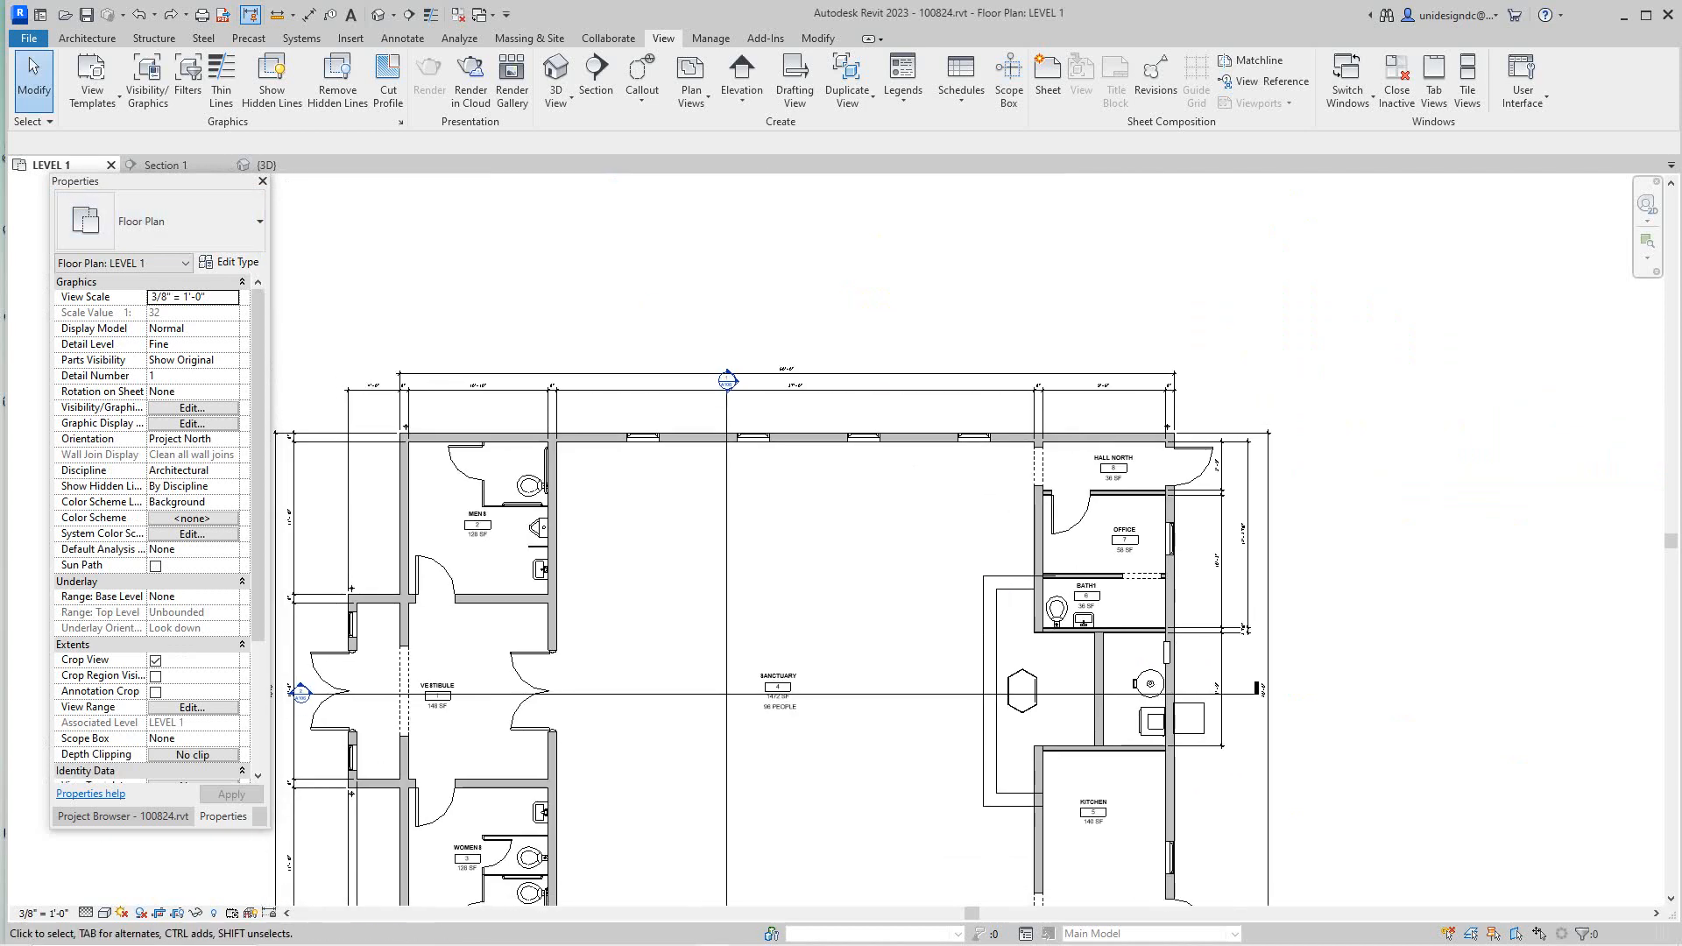
pyautogui.scroll(3, 1135, 495)
pyautogui.moveTo(1078, 745); pyautogui.dragTo(1051, 554, button='middle')
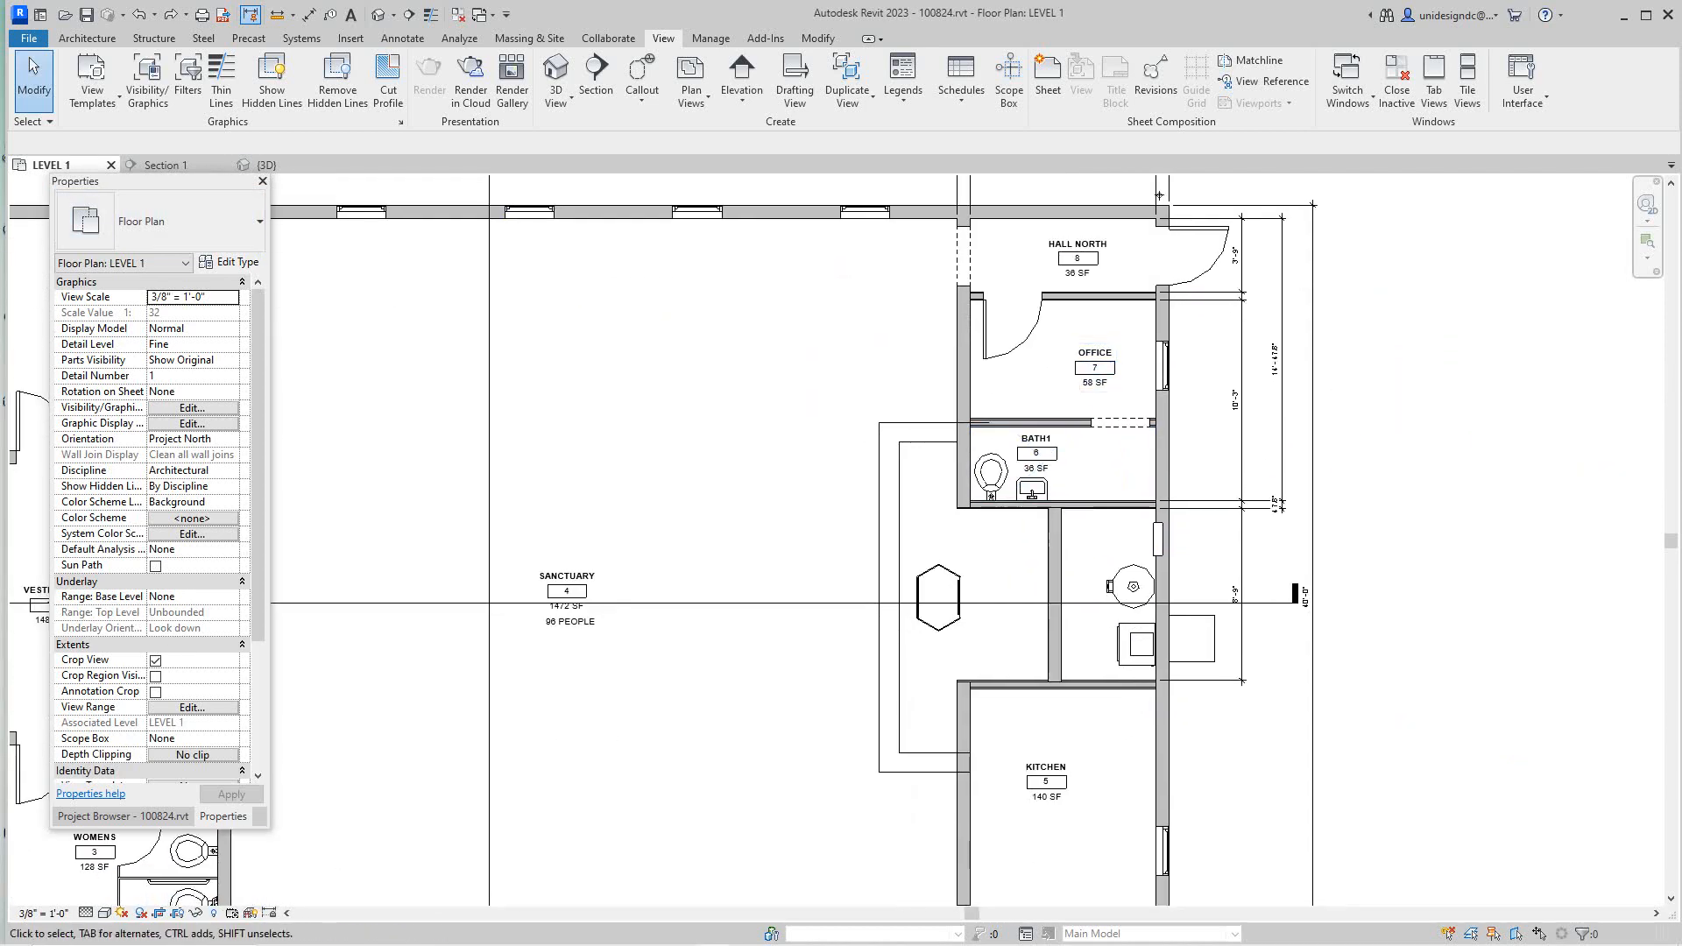
# Examine the equipment room between BATH1 and the kitchen, including its mechanical equipment and surrounding walls
pyautogui.scroll(2, 1051, 556)
pyautogui.scroll(5, 1158, 671)
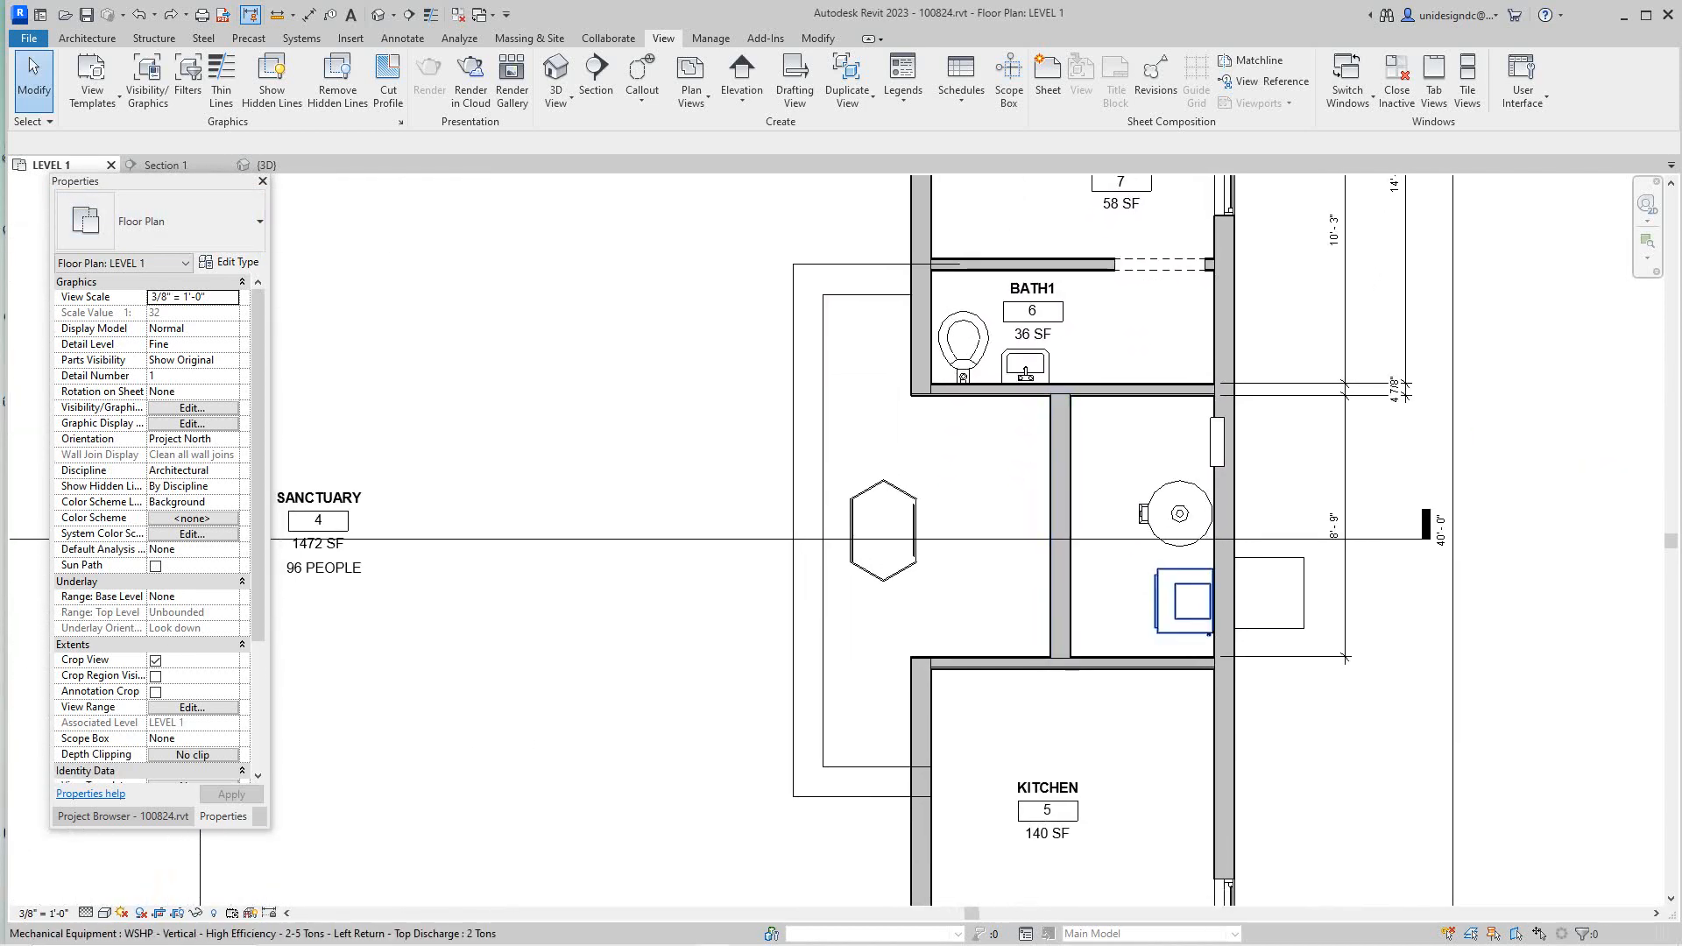
pyautogui.moveTo(1158, 670); pyautogui.dragTo(1171, 744, button='middle')
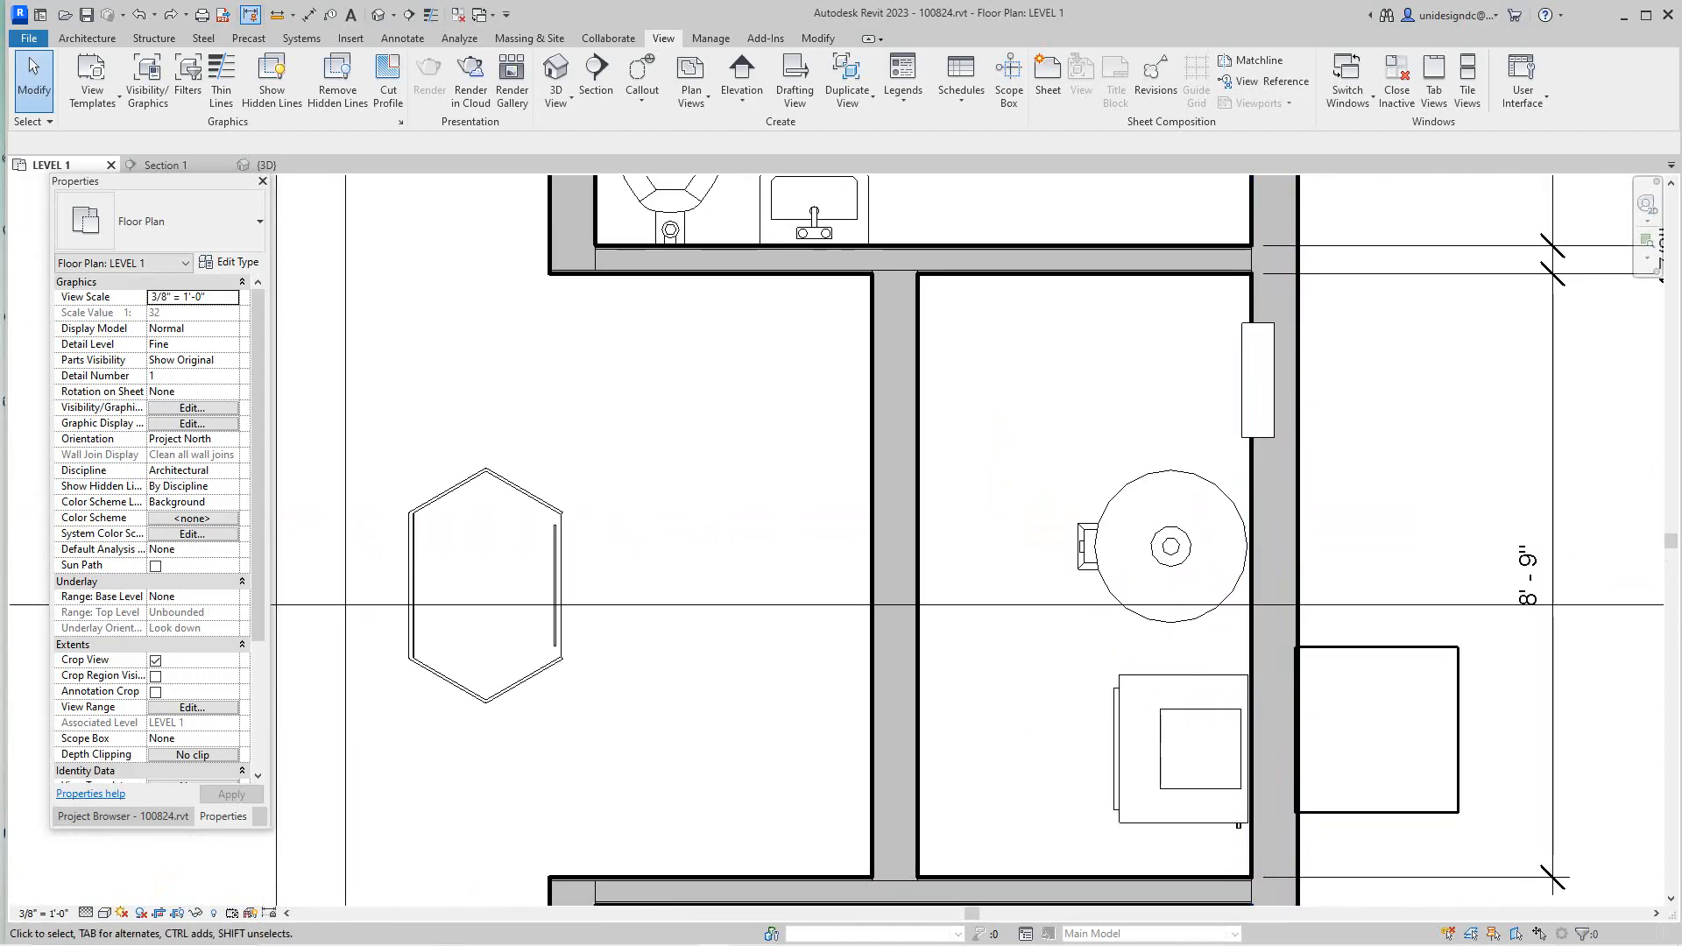
pyautogui.scroll(-2, 1117, 413)
pyautogui.moveTo(1118, 413); pyautogui.dragTo(1083, 493, button='middle')
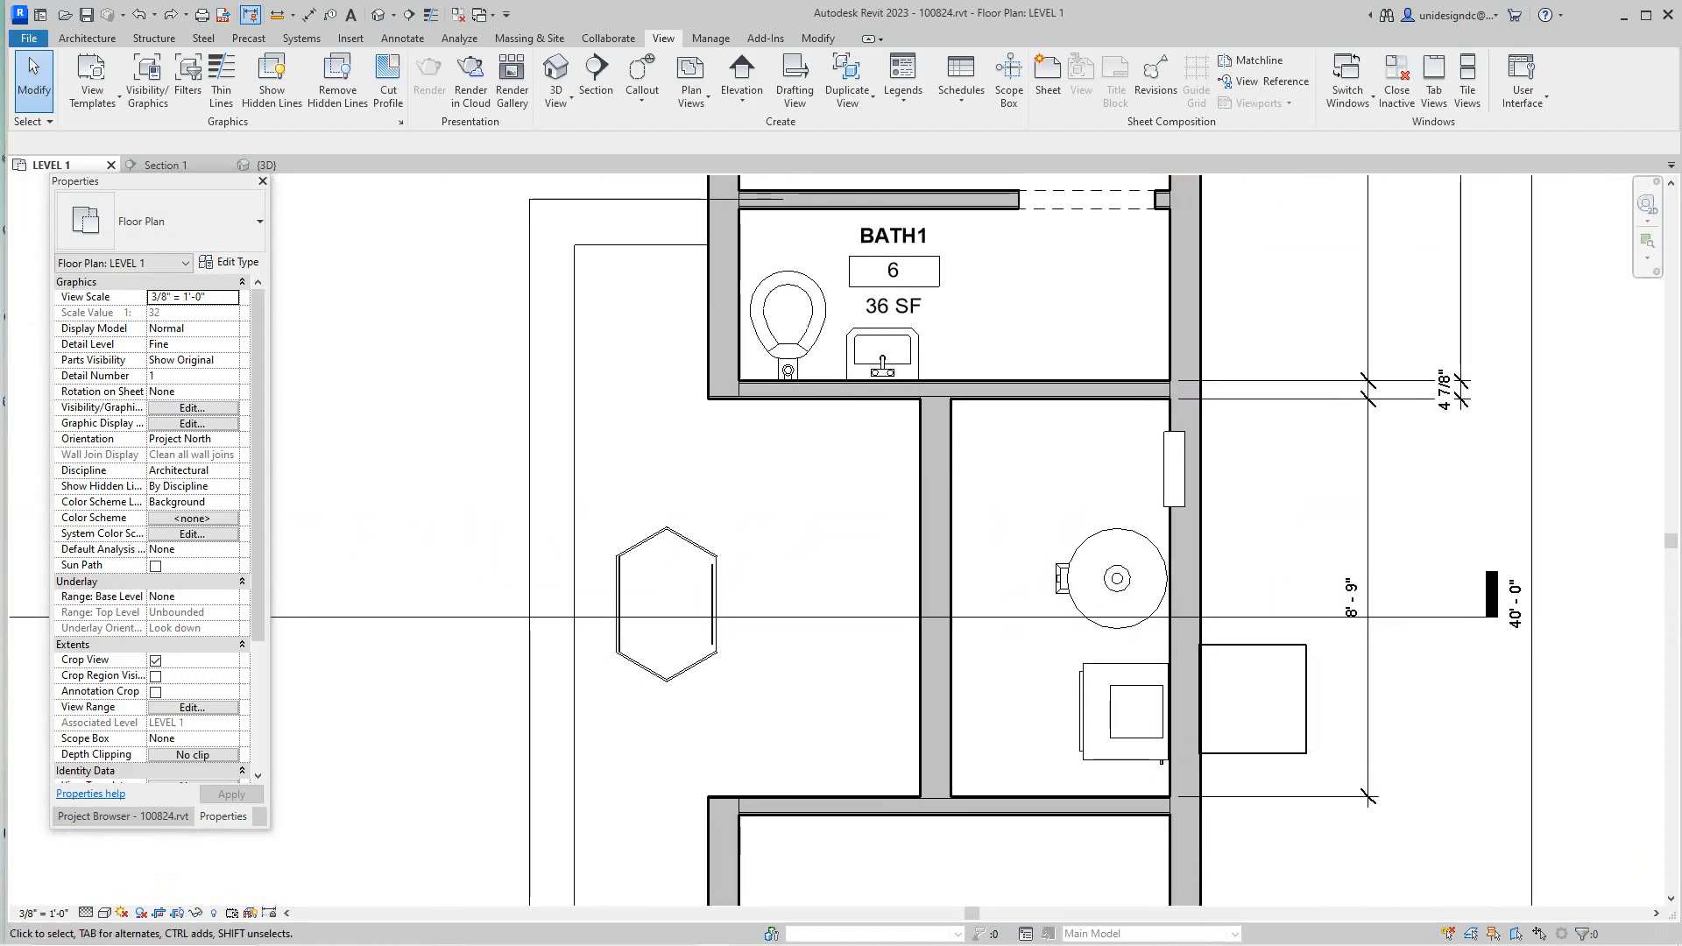
pyautogui.scroll(1, 1126, 705)
pyautogui.scroll(-5, 1126, 706)
pyautogui.scroll(3, 1126, 706)
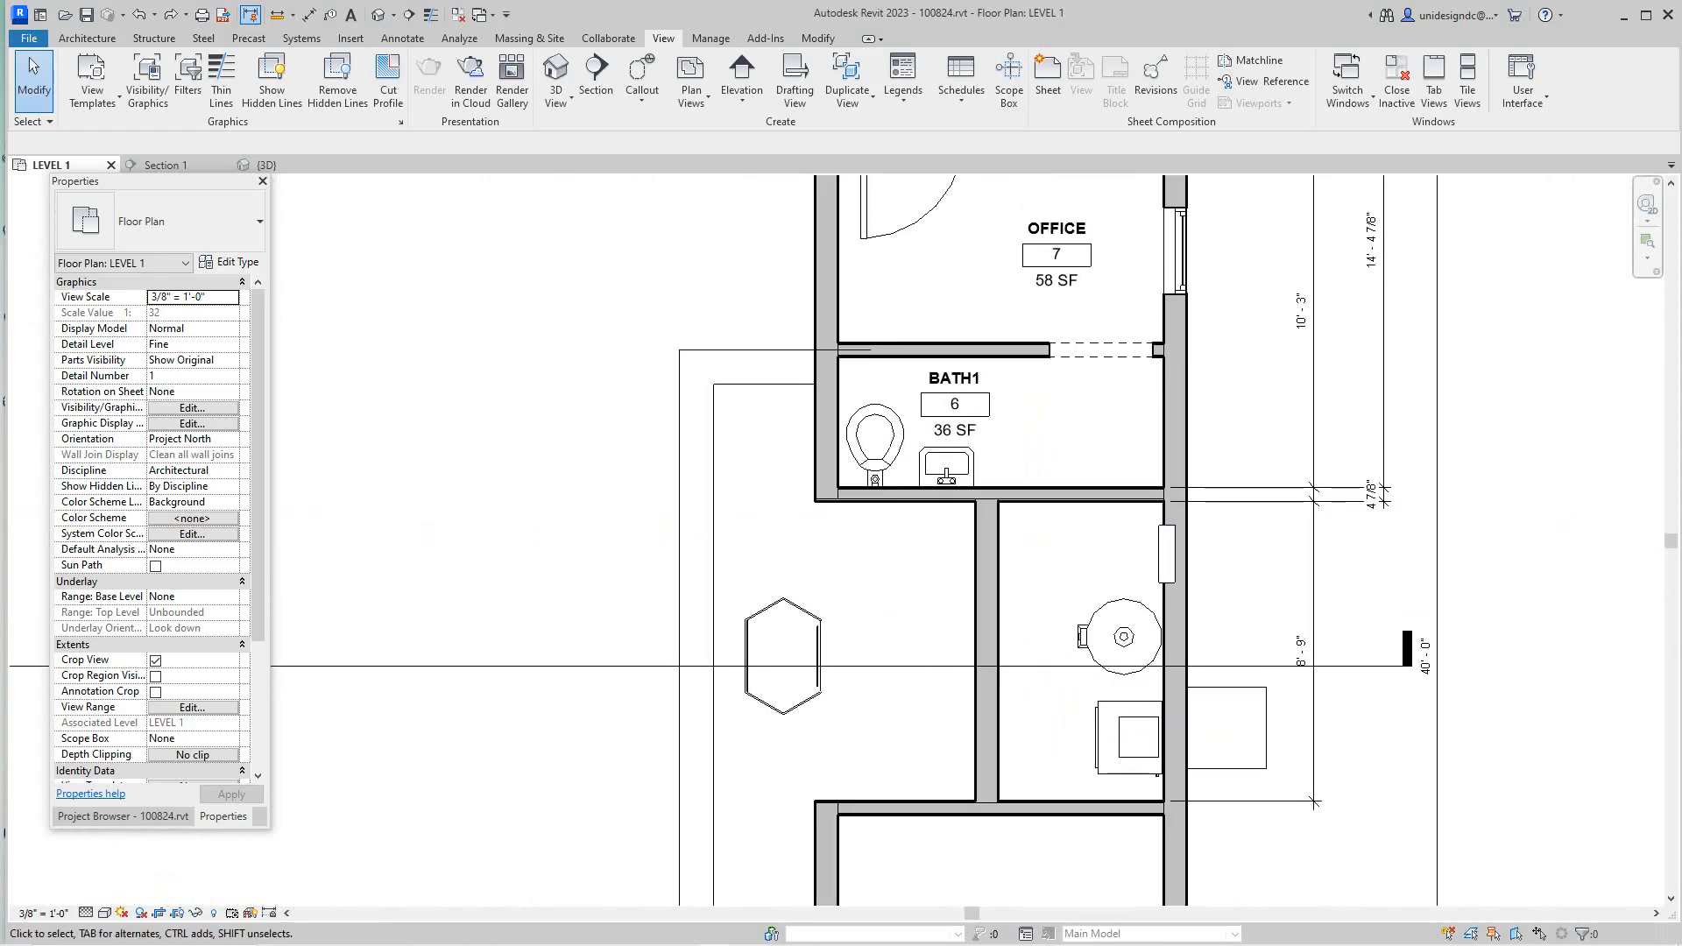
pyautogui.scroll(-2, 1028, 578)
pyautogui.moveTo(1002, 580); pyautogui.dragTo(978, 633, button='middle')
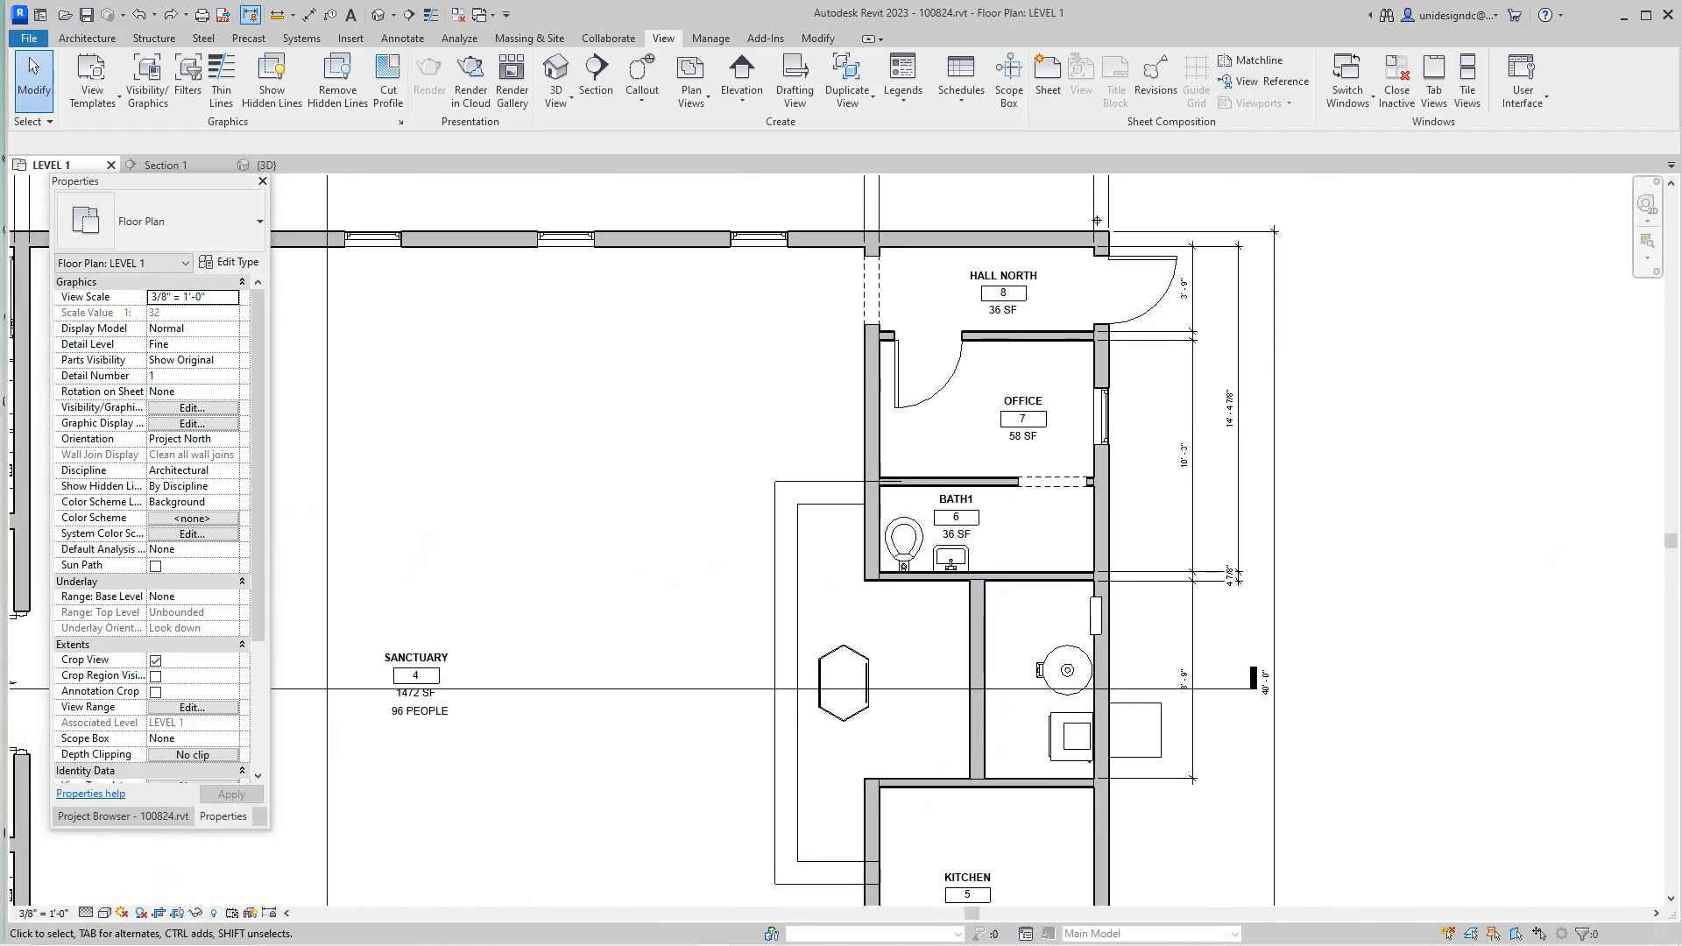
# Review the hall, office and kitchen areas and fit the whole LEVEL 1 floor plan in view
pyautogui.moveTo(1004, 289); pyautogui.dragTo(993, 368, button='middle')
pyautogui.scroll(-4, 948, 223)
pyautogui.scroll(3, 1086, 595)
pyautogui.scroll(3, 953, 385)
pyautogui.scroll(2, 959, 424)
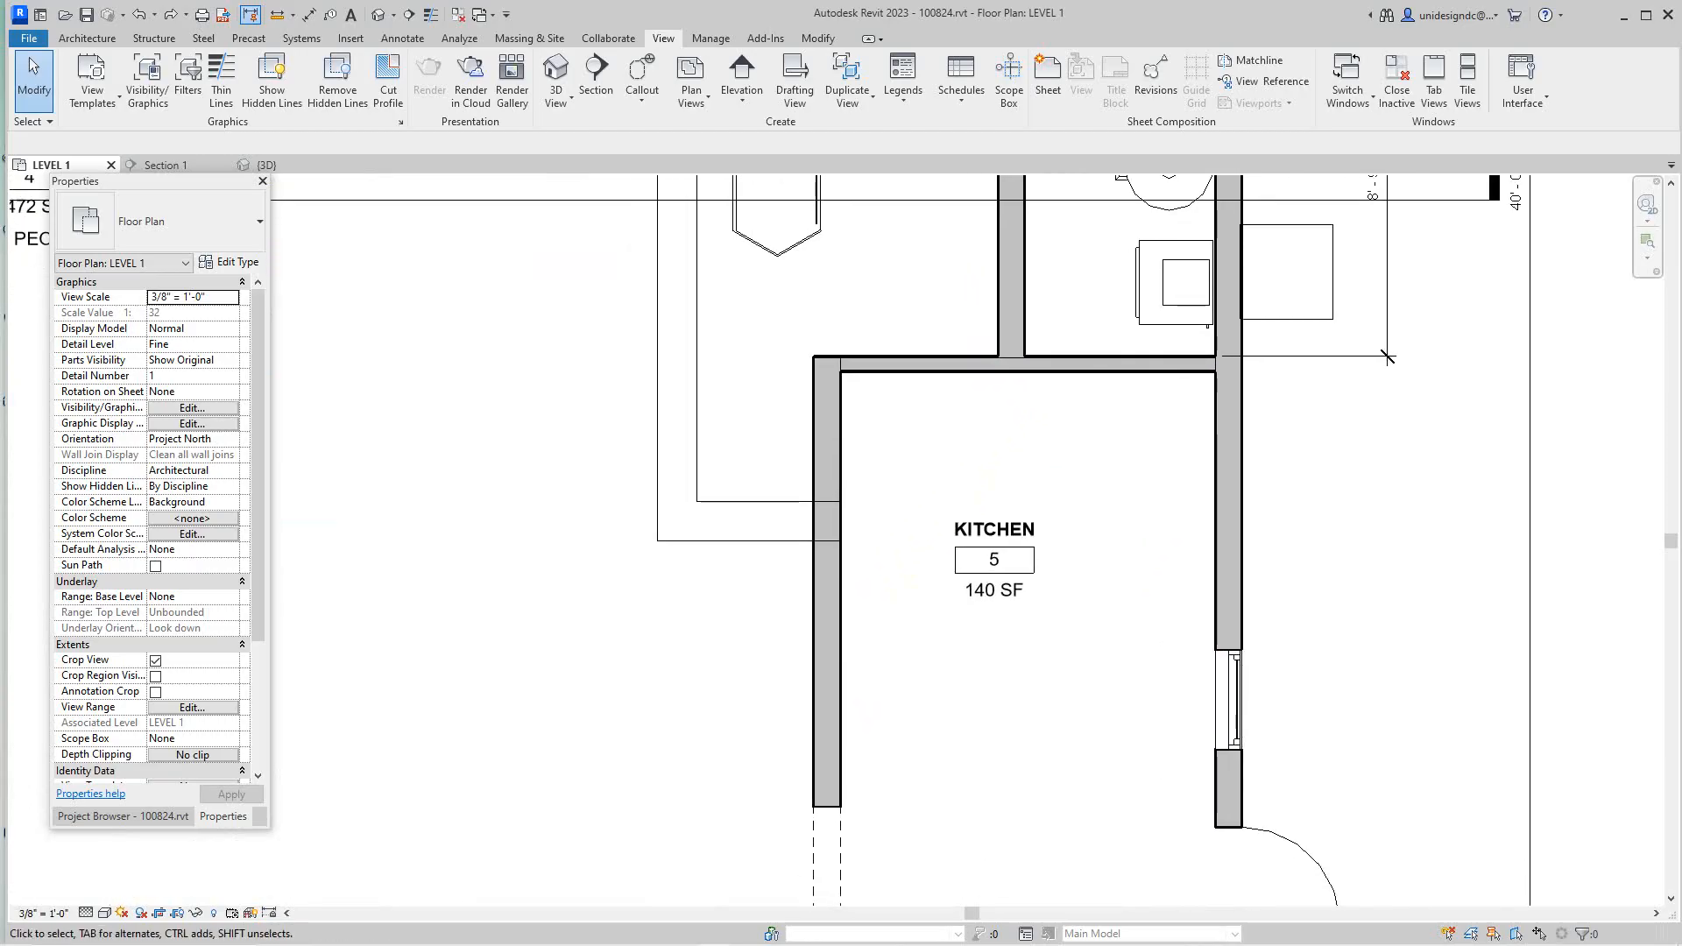
pyautogui.scroll(-6, 1080, 603)
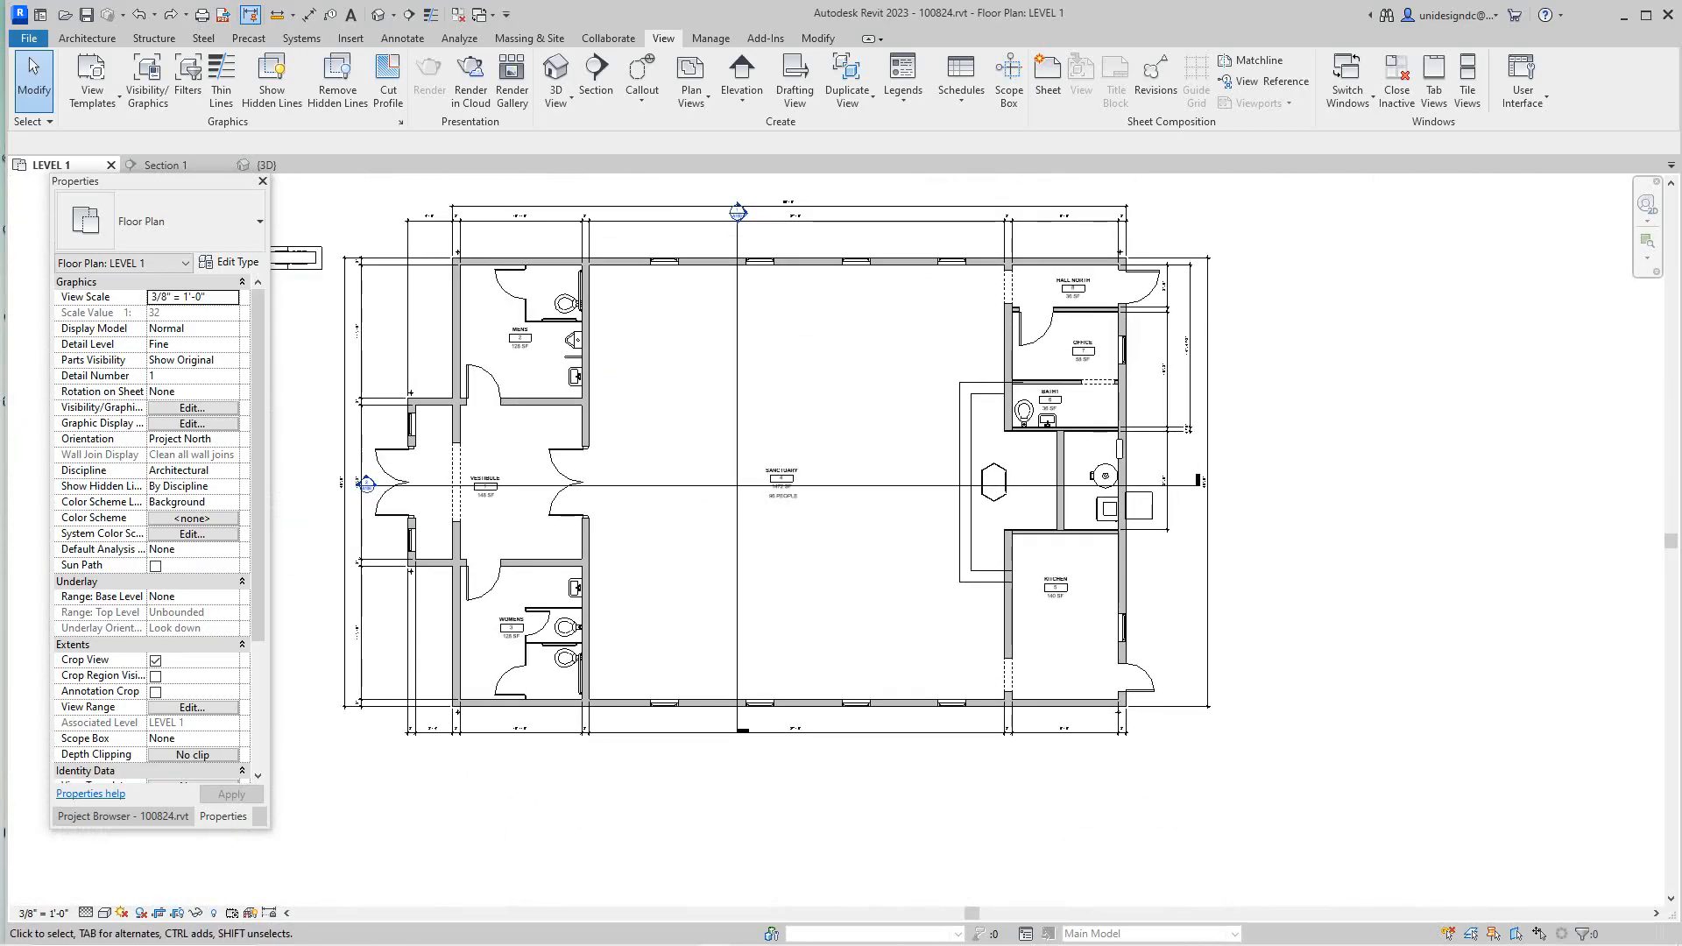
pyautogui.press('z')
pyautogui.press('f')
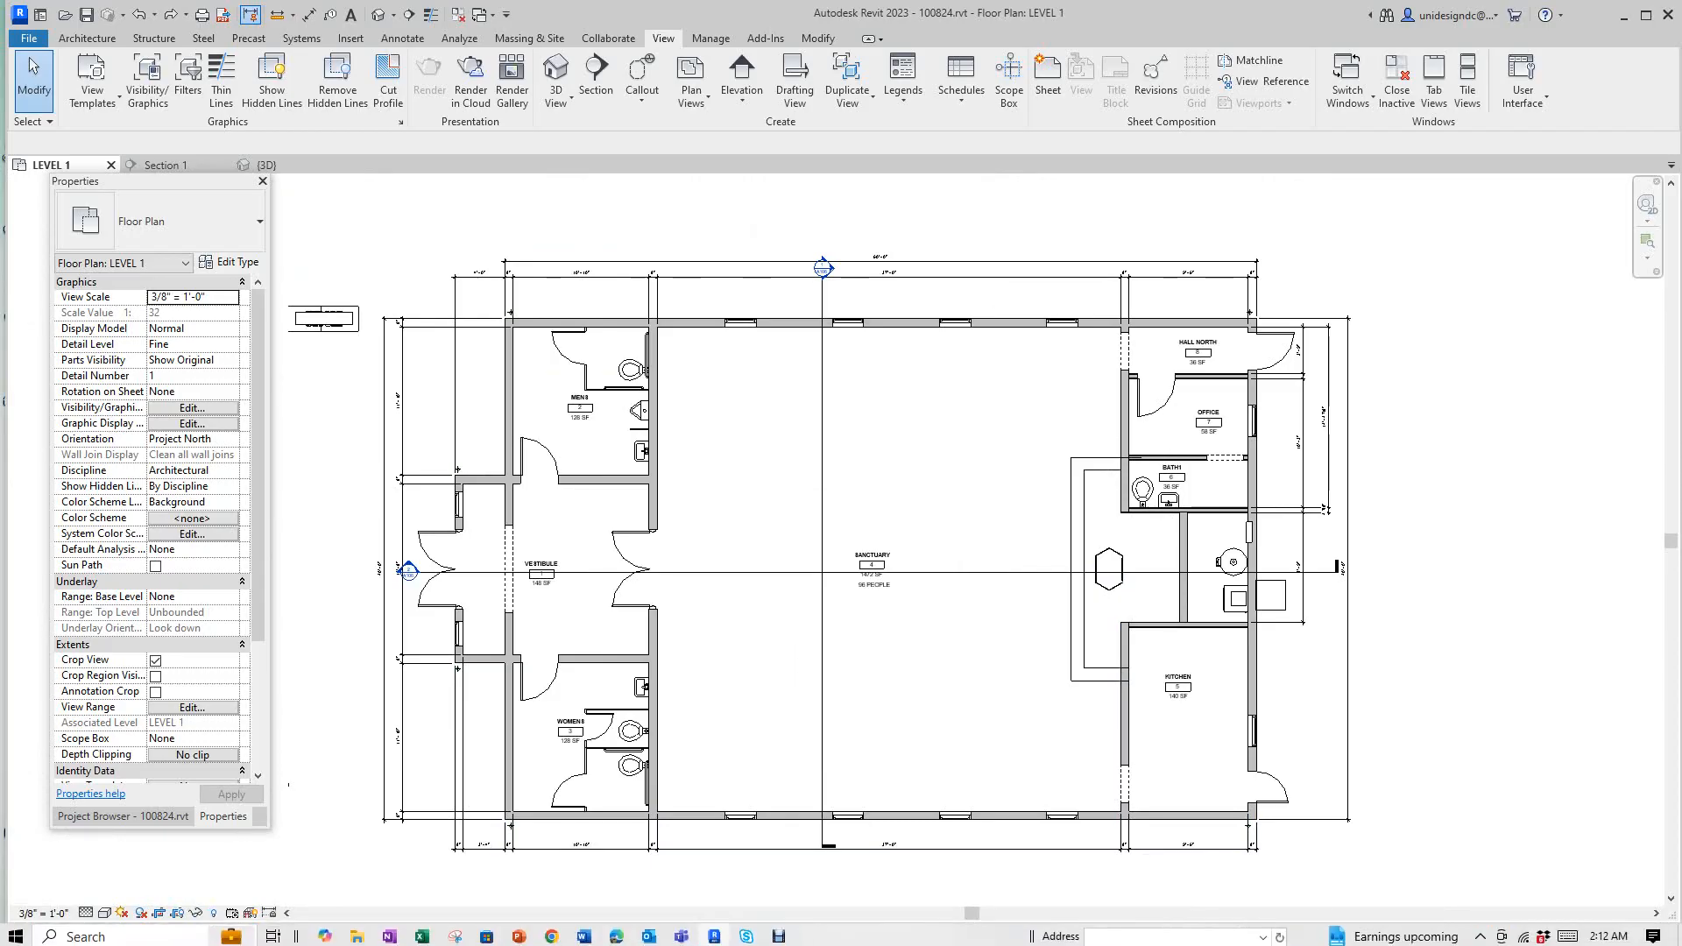
pyautogui.scroll(-1, 887, 561)
pyautogui.moveTo(887, 561); pyautogui.dragTo(1071, 606, button='middle')
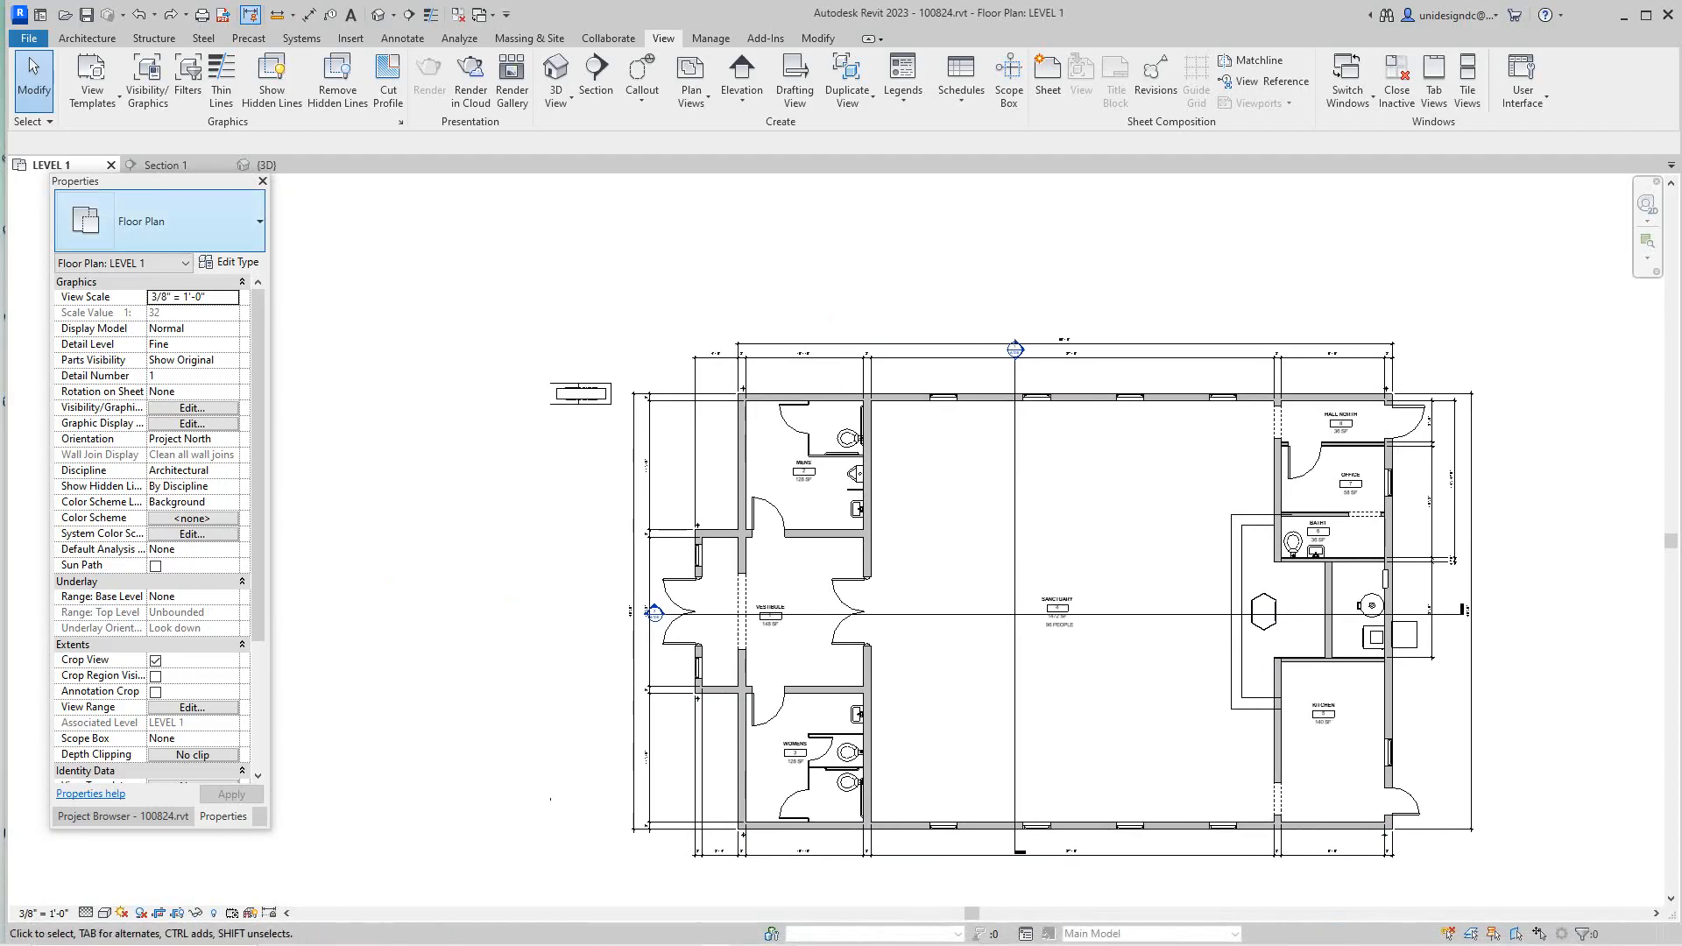
# Return to Section 1, tile it with the LEVEL 1 and 3D views, and fit the section and floor plan in their windows
pyautogui.click(166, 164)
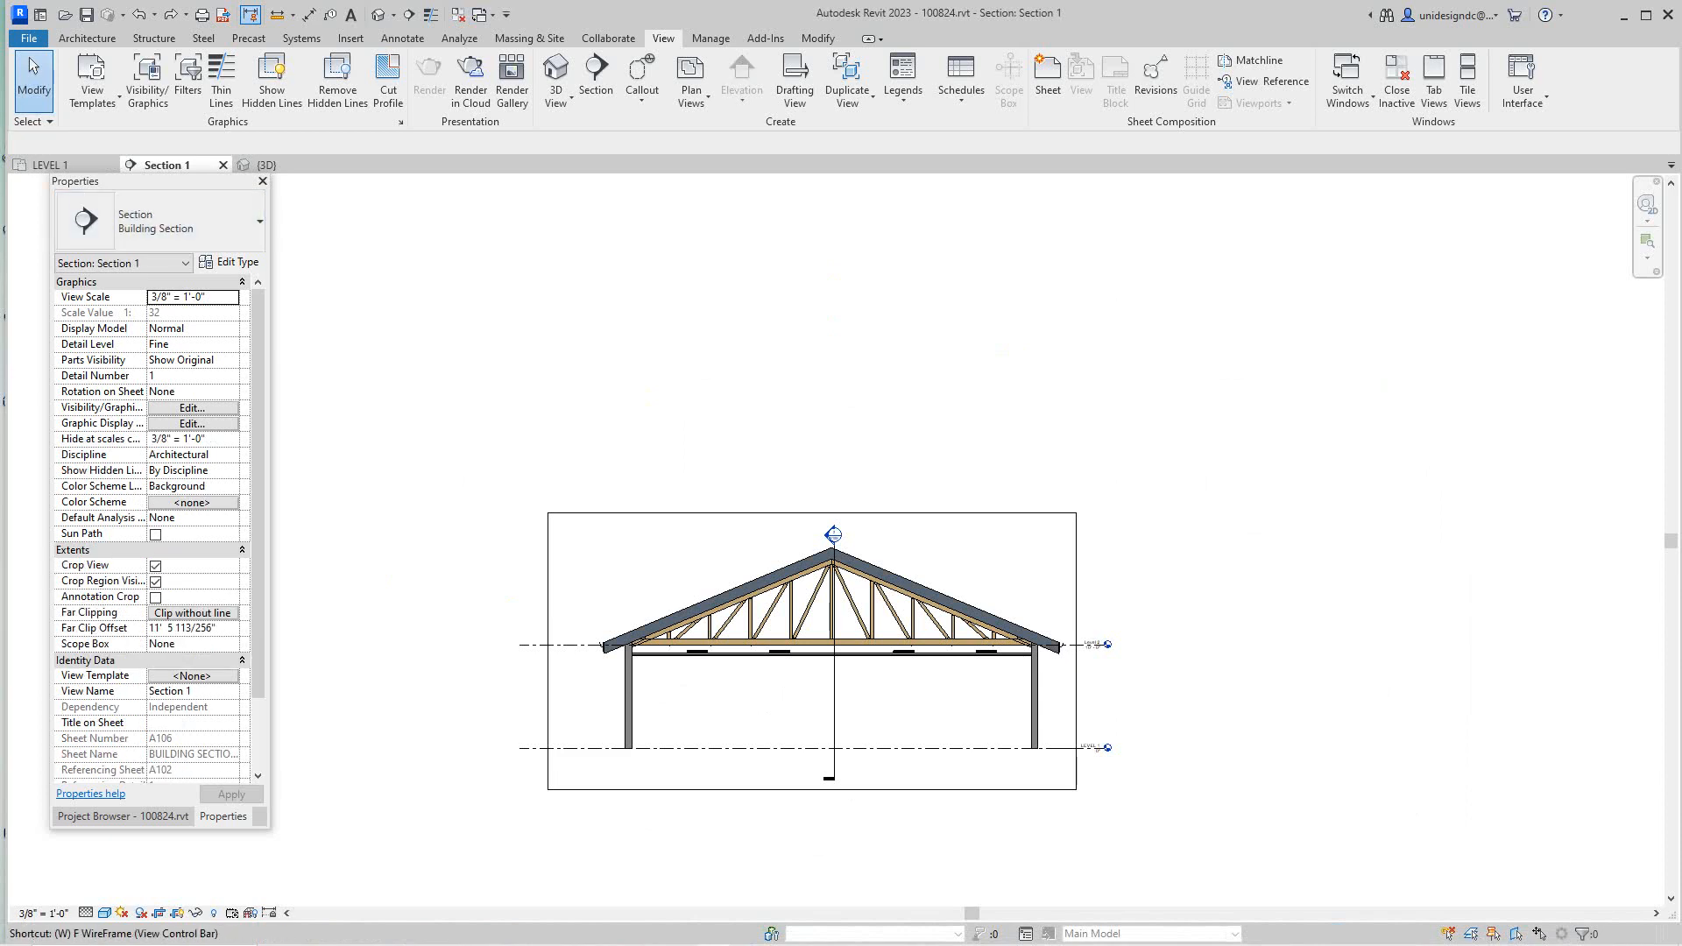
pyautogui.press('w')
pyautogui.press('t')
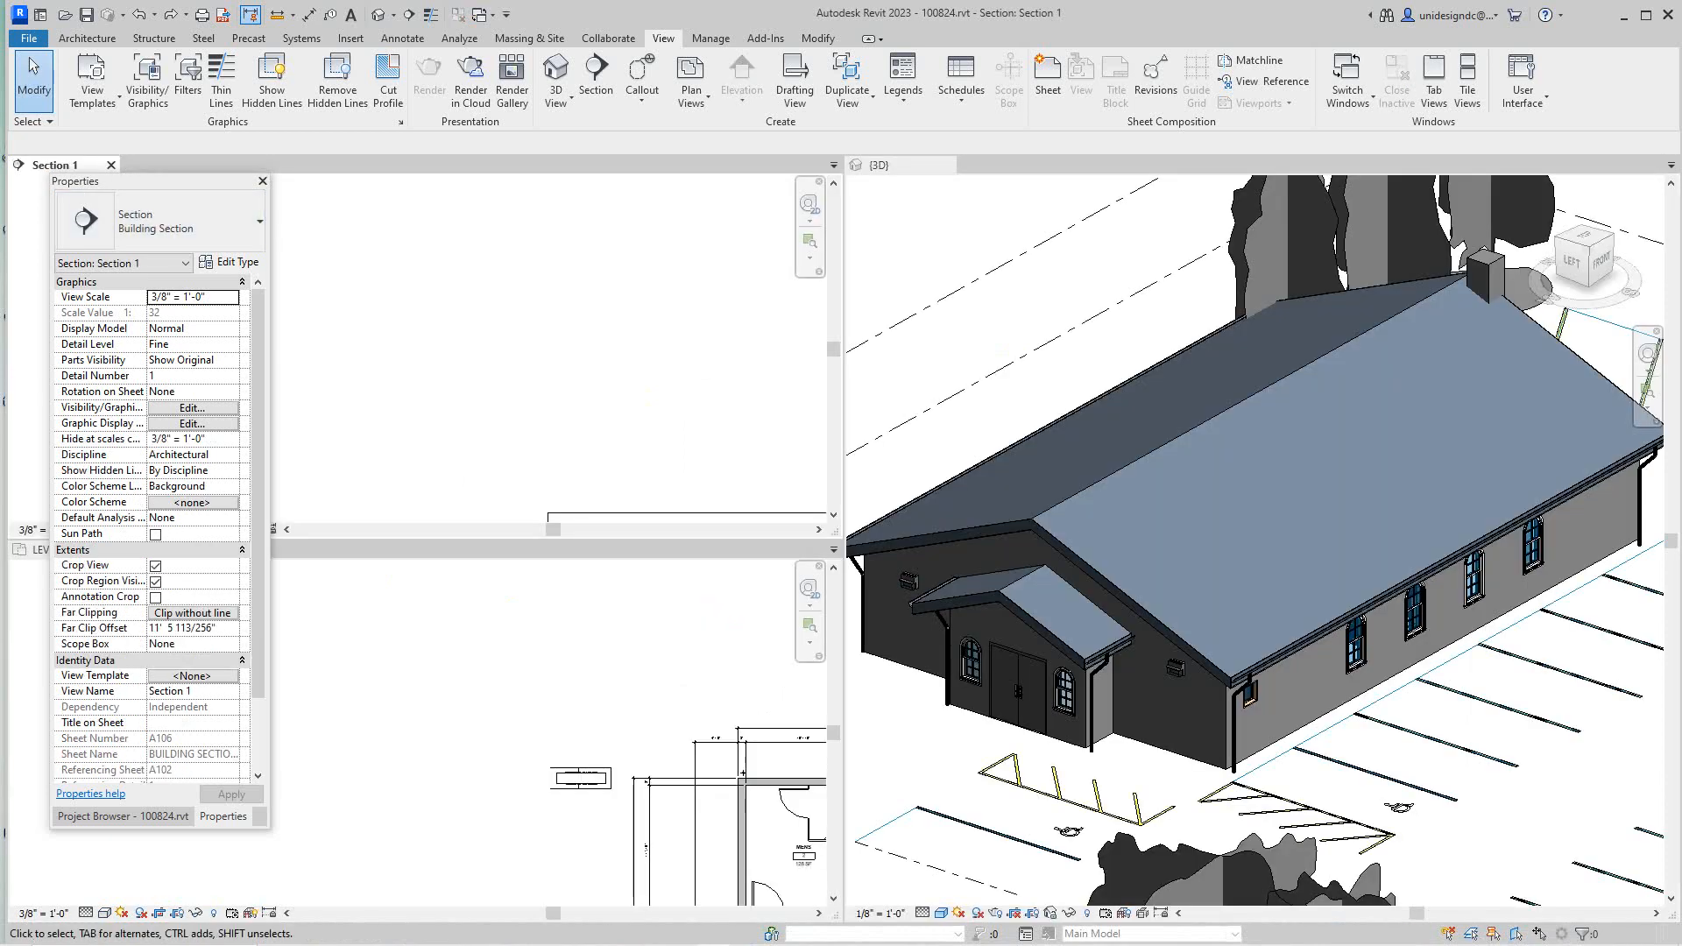
pyautogui.press('z')
pyautogui.press('a')
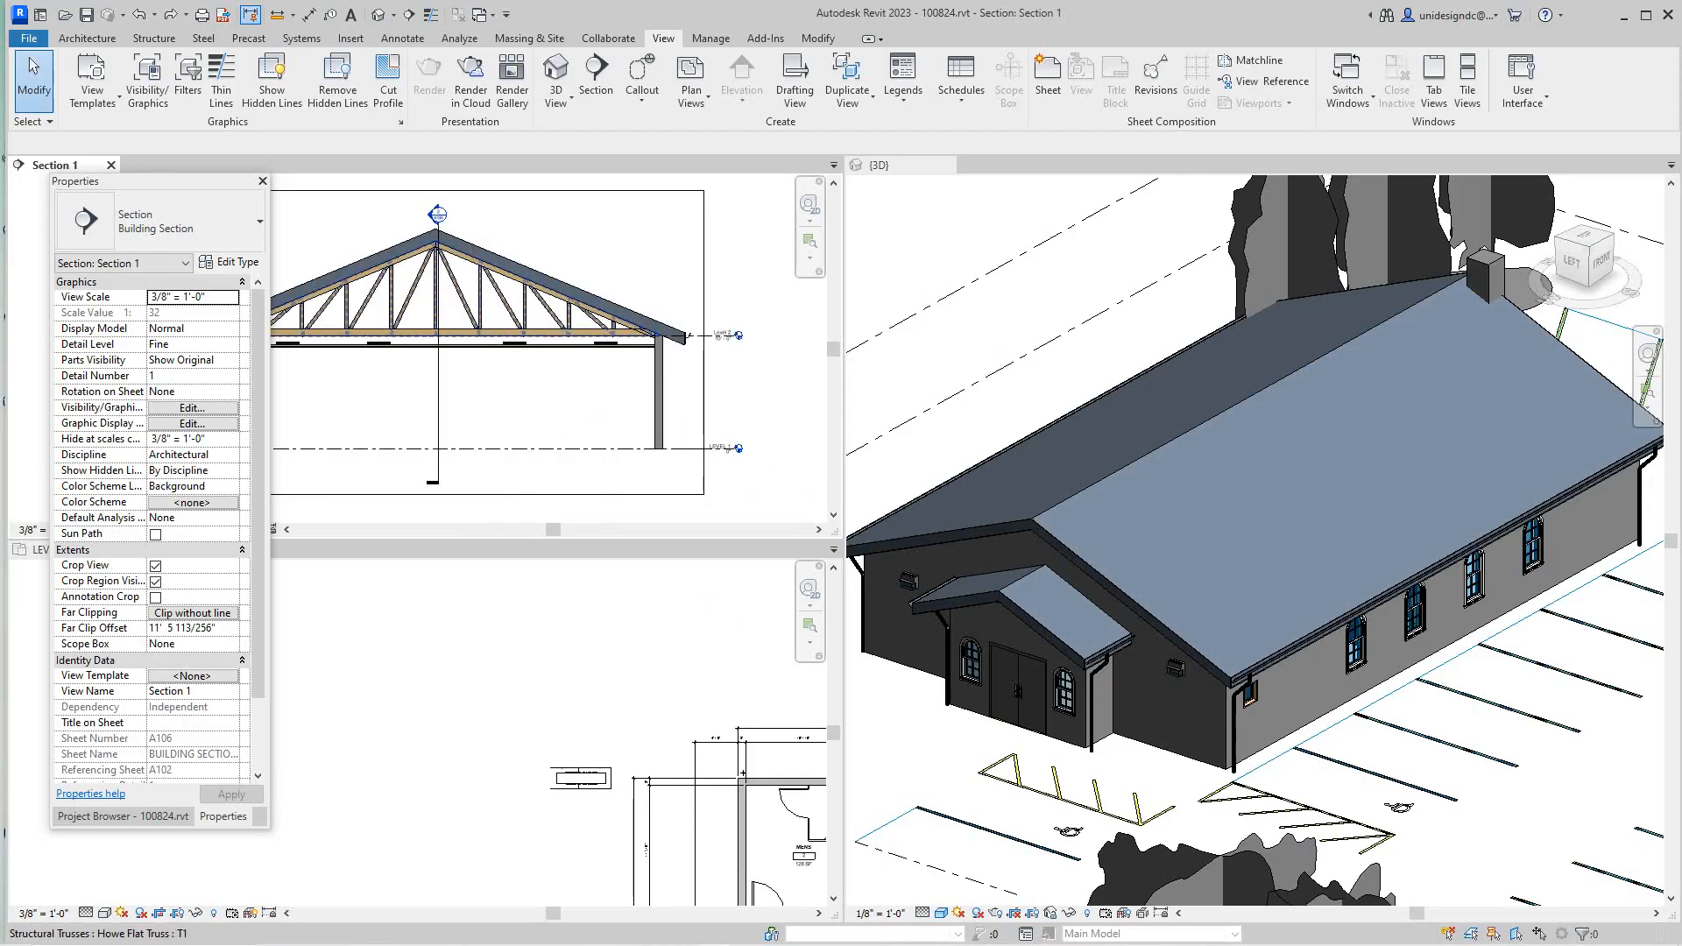
pyautogui.middleClick(590, 778)
pyautogui.middleClick(591, 778)
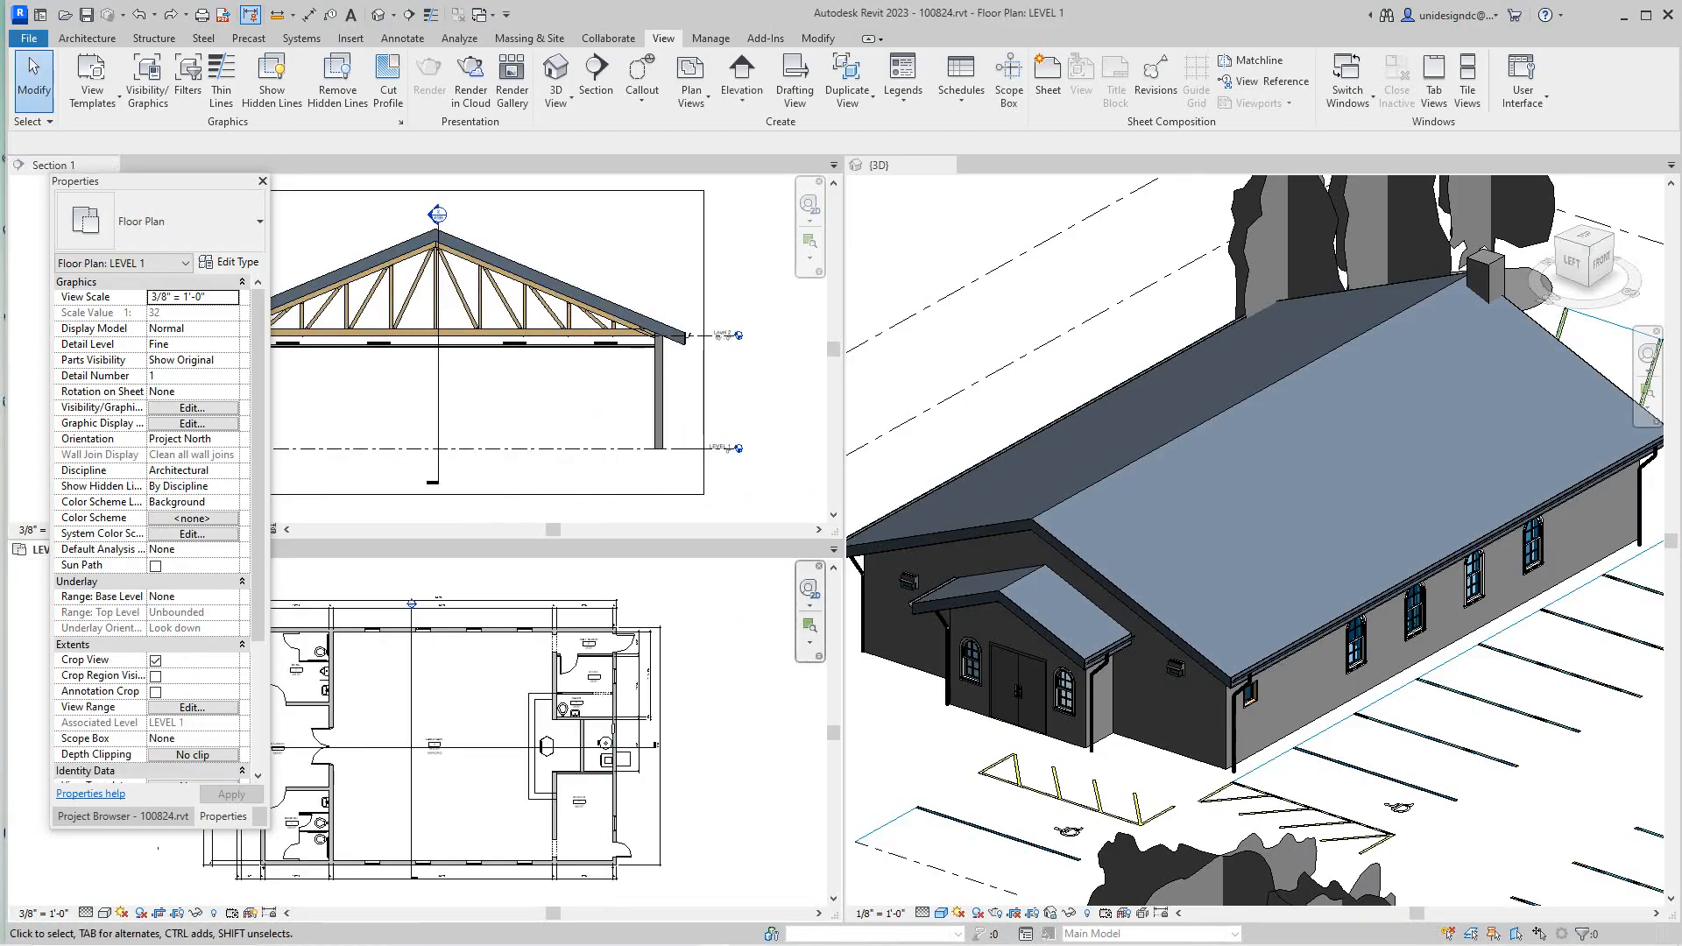
pyautogui.scroll(-1, 722, 719)
pyautogui.moveTo(721, 718); pyautogui.dragTo(722, 749, button='middle')
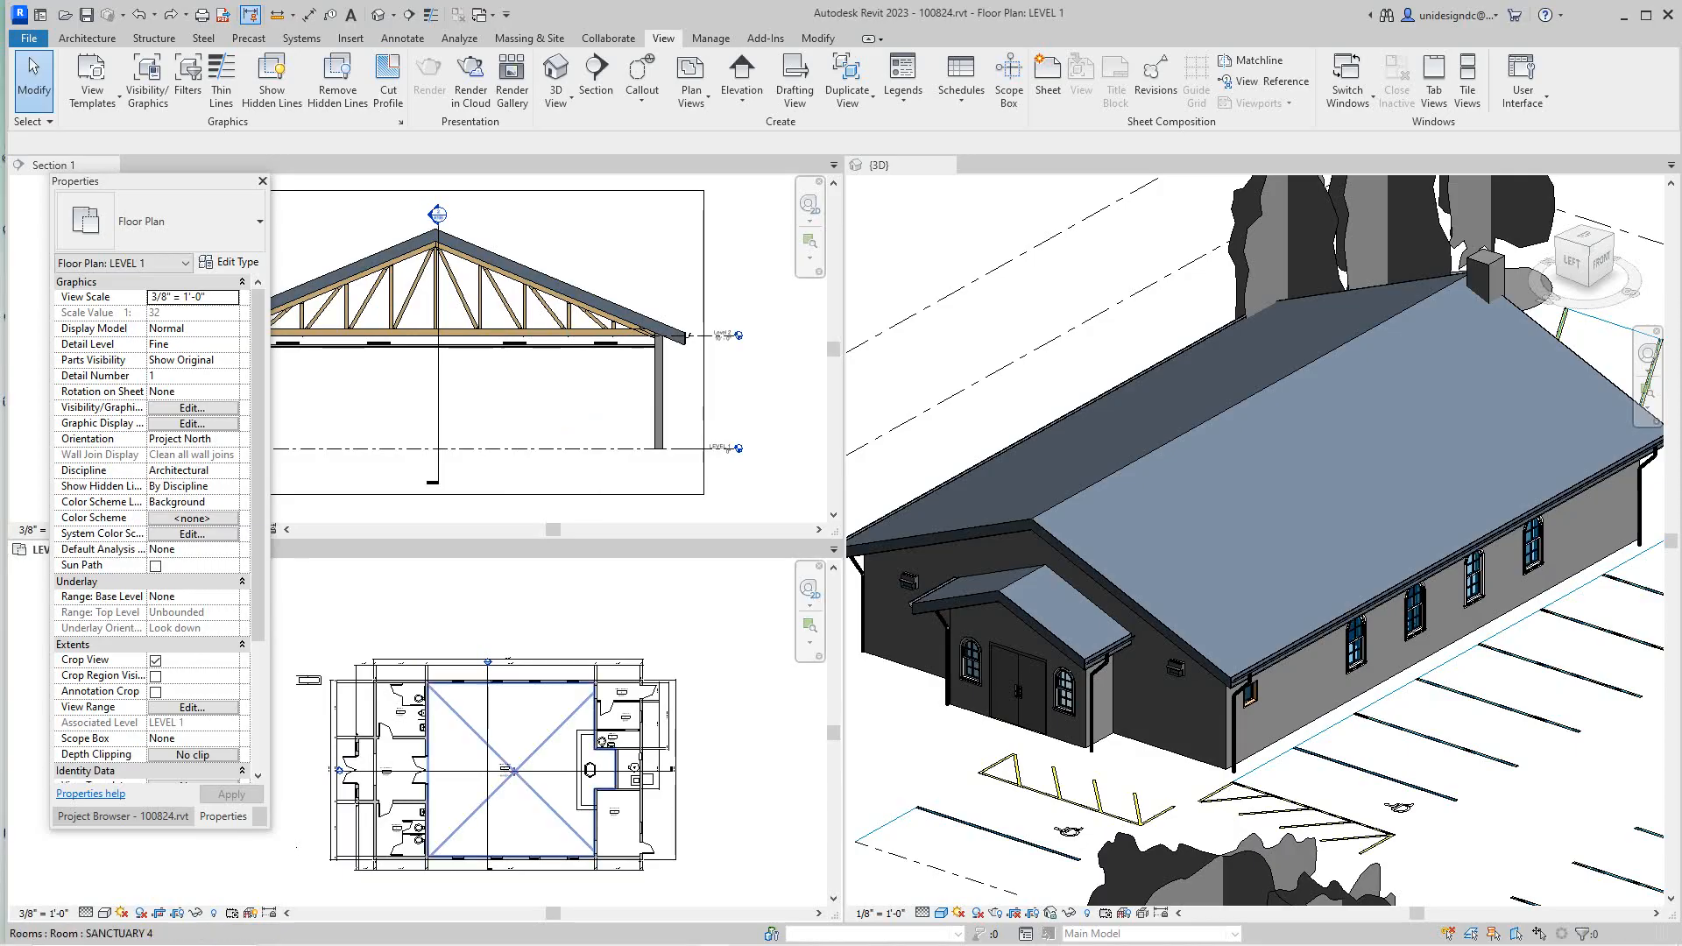
# Examine the truss's ridge connection and overall shape in the tiled Section 1 view
pyautogui.scroll(2, 502, 361)
pyautogui.scroll(4, 502, 361)
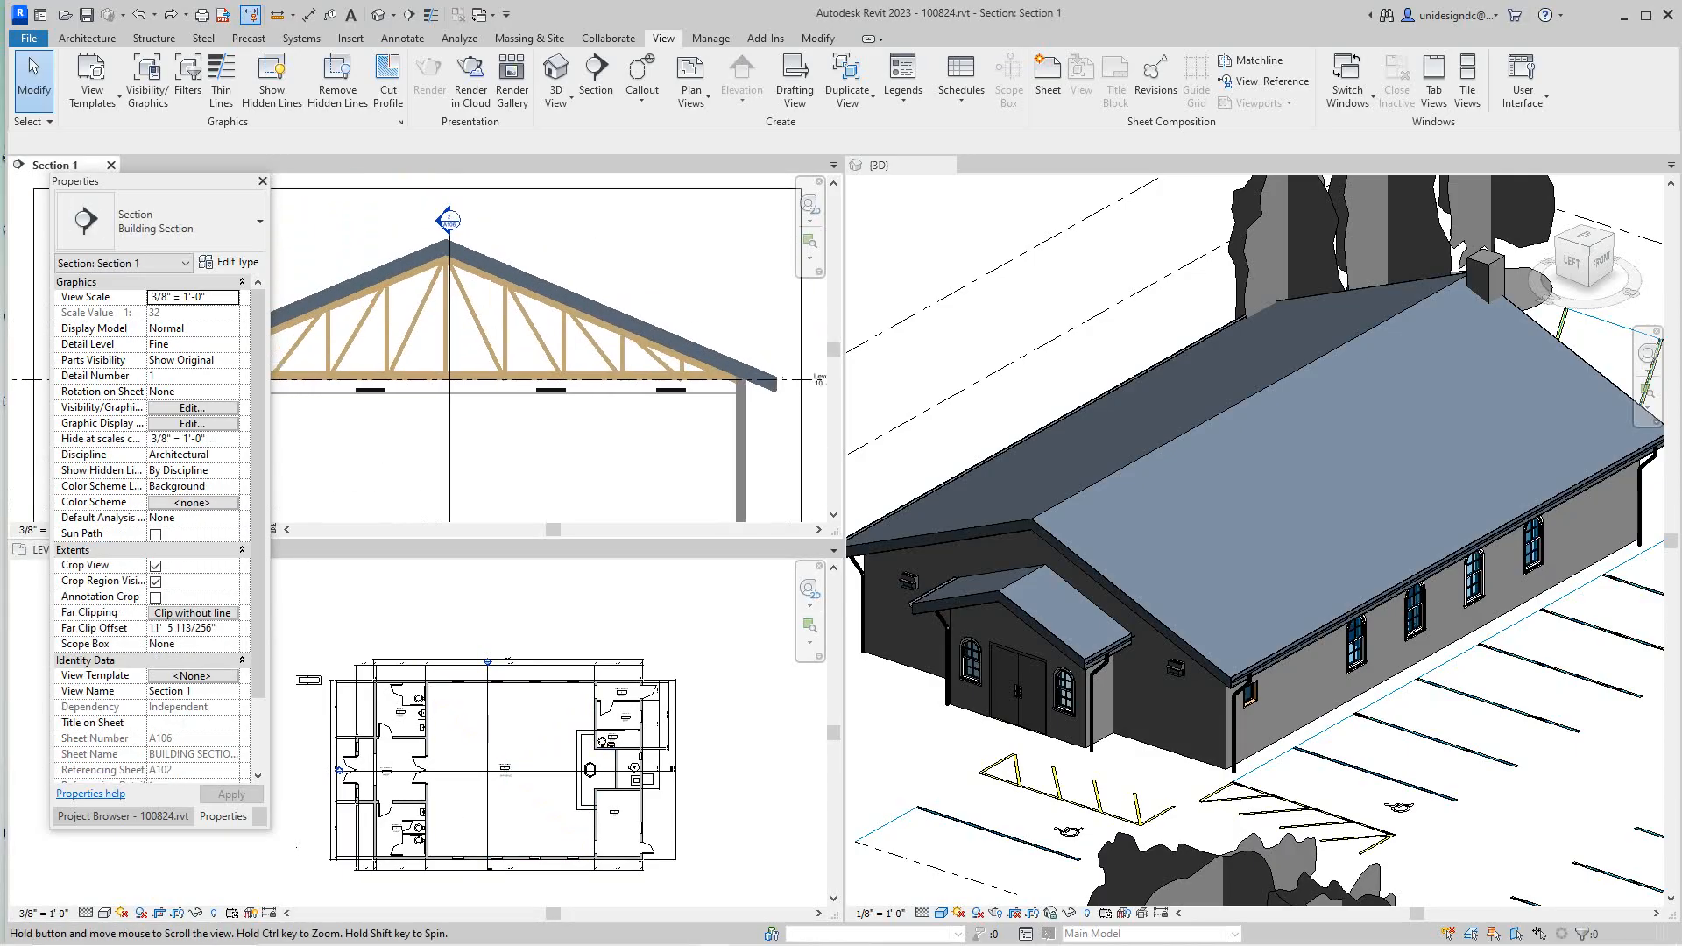
pyautogui.scroll(2, 587, 361)
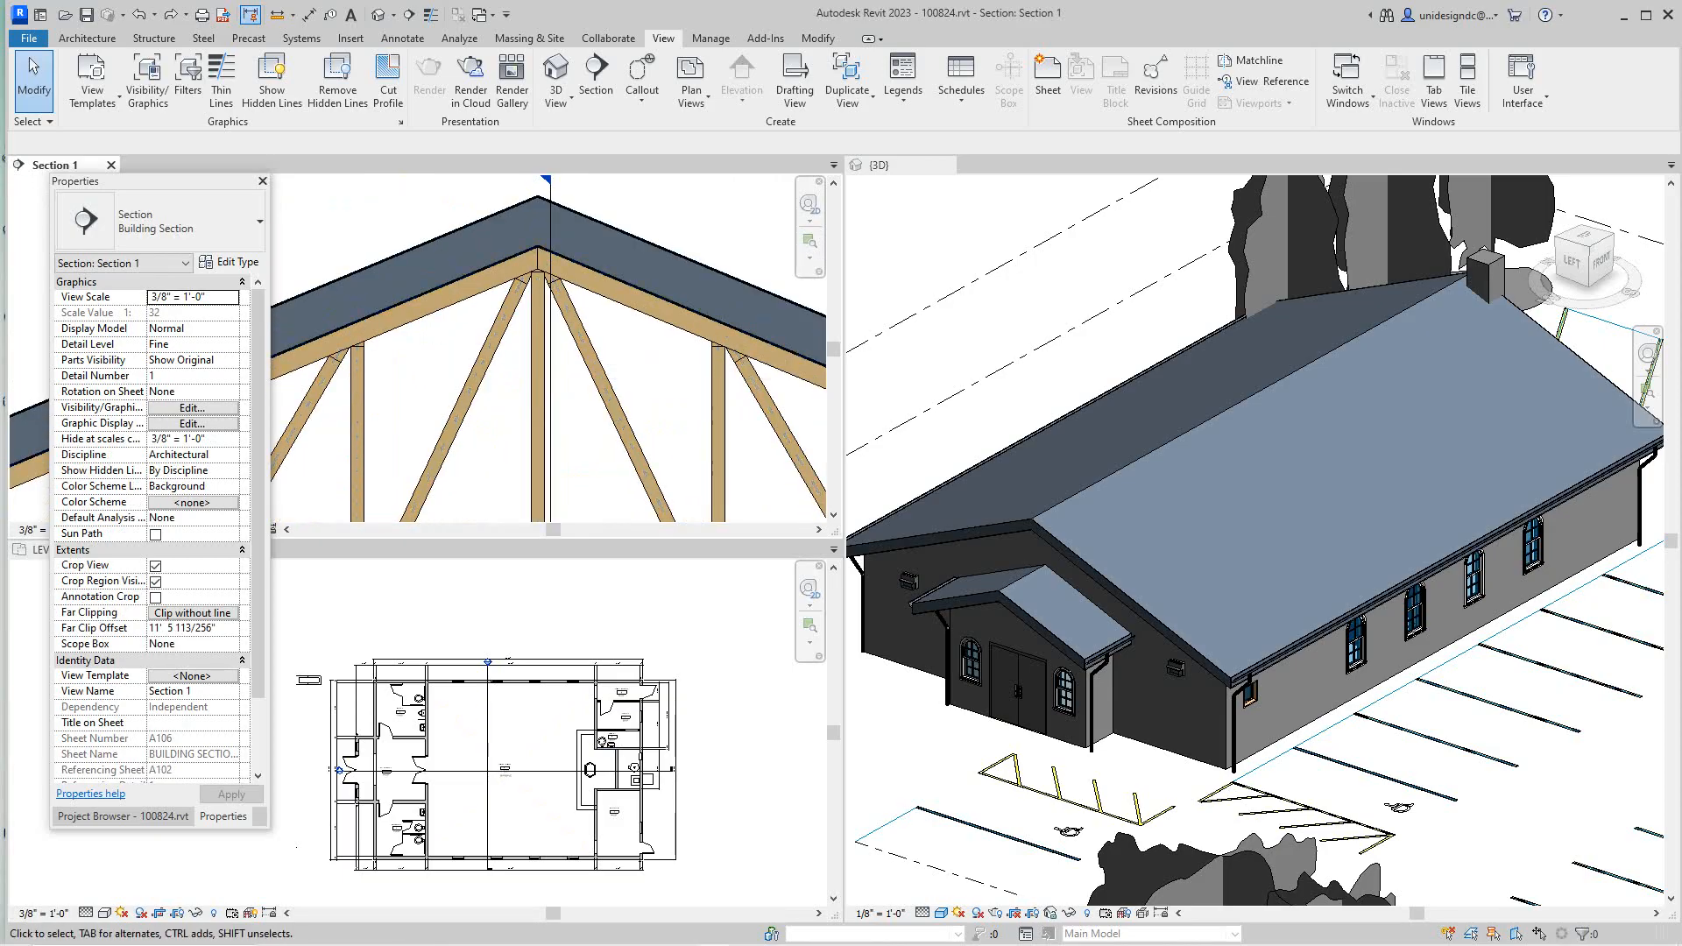
pyautogui.scroll(-5, 550, 348)
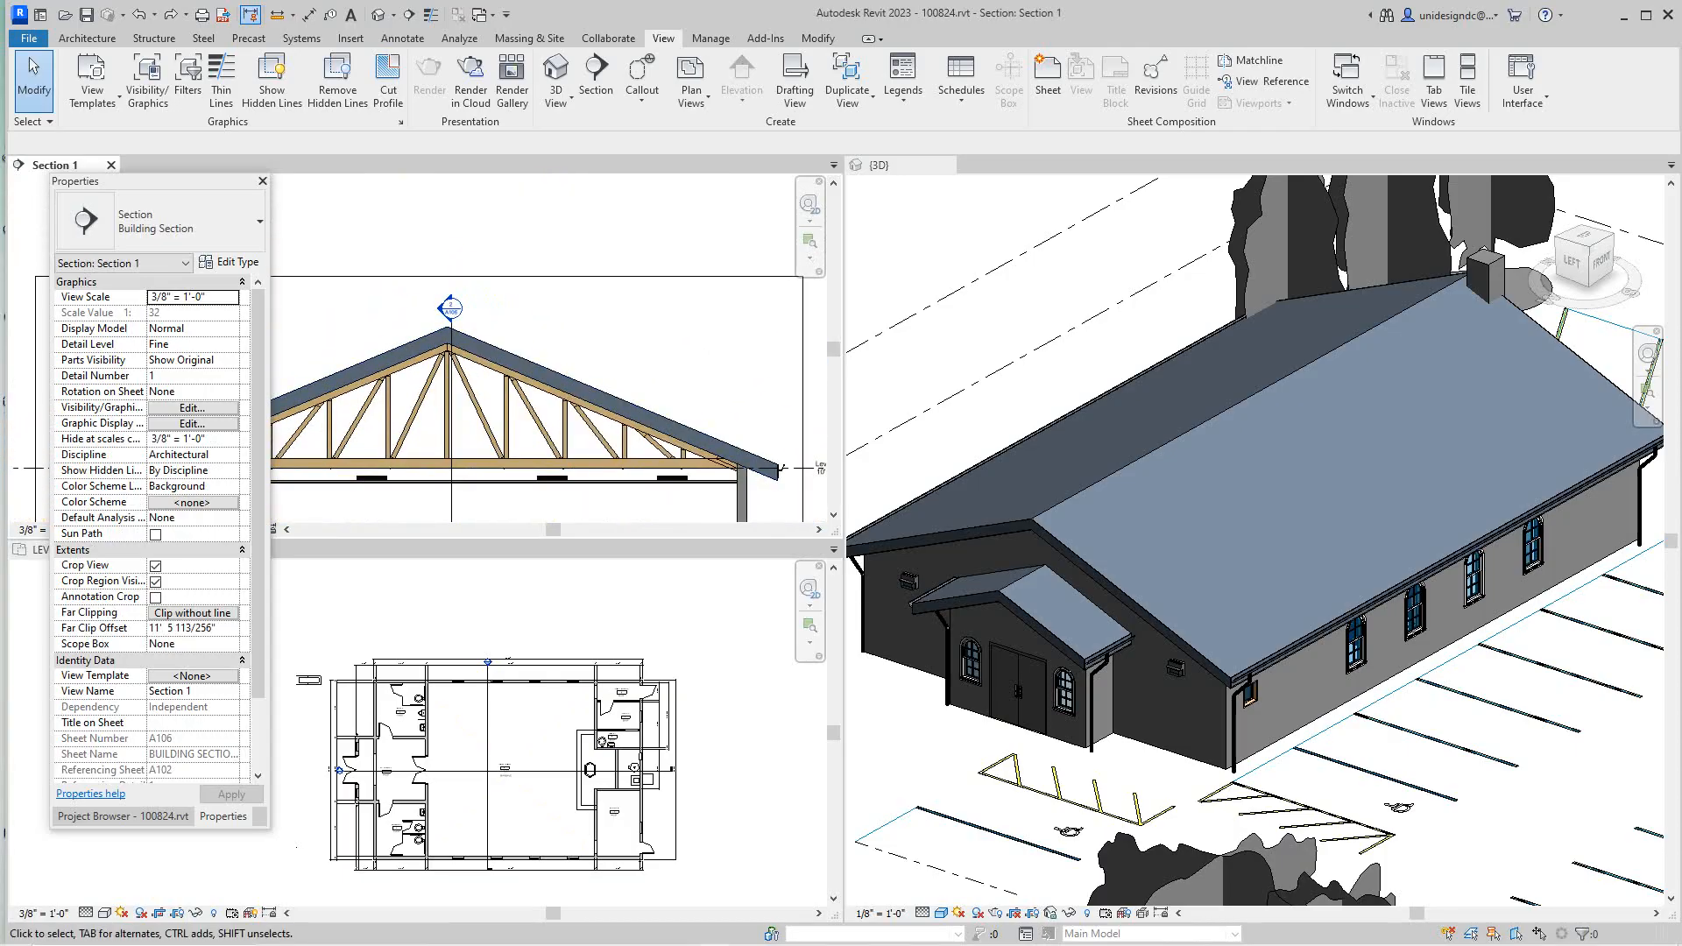
pyautogui.scroll(-3, 548, 206)
pyautogui.moveTo(562, 277); pyautogui.dragTo(530, 228, button='middle')
pyautogui.scroll(2, 530, 227)
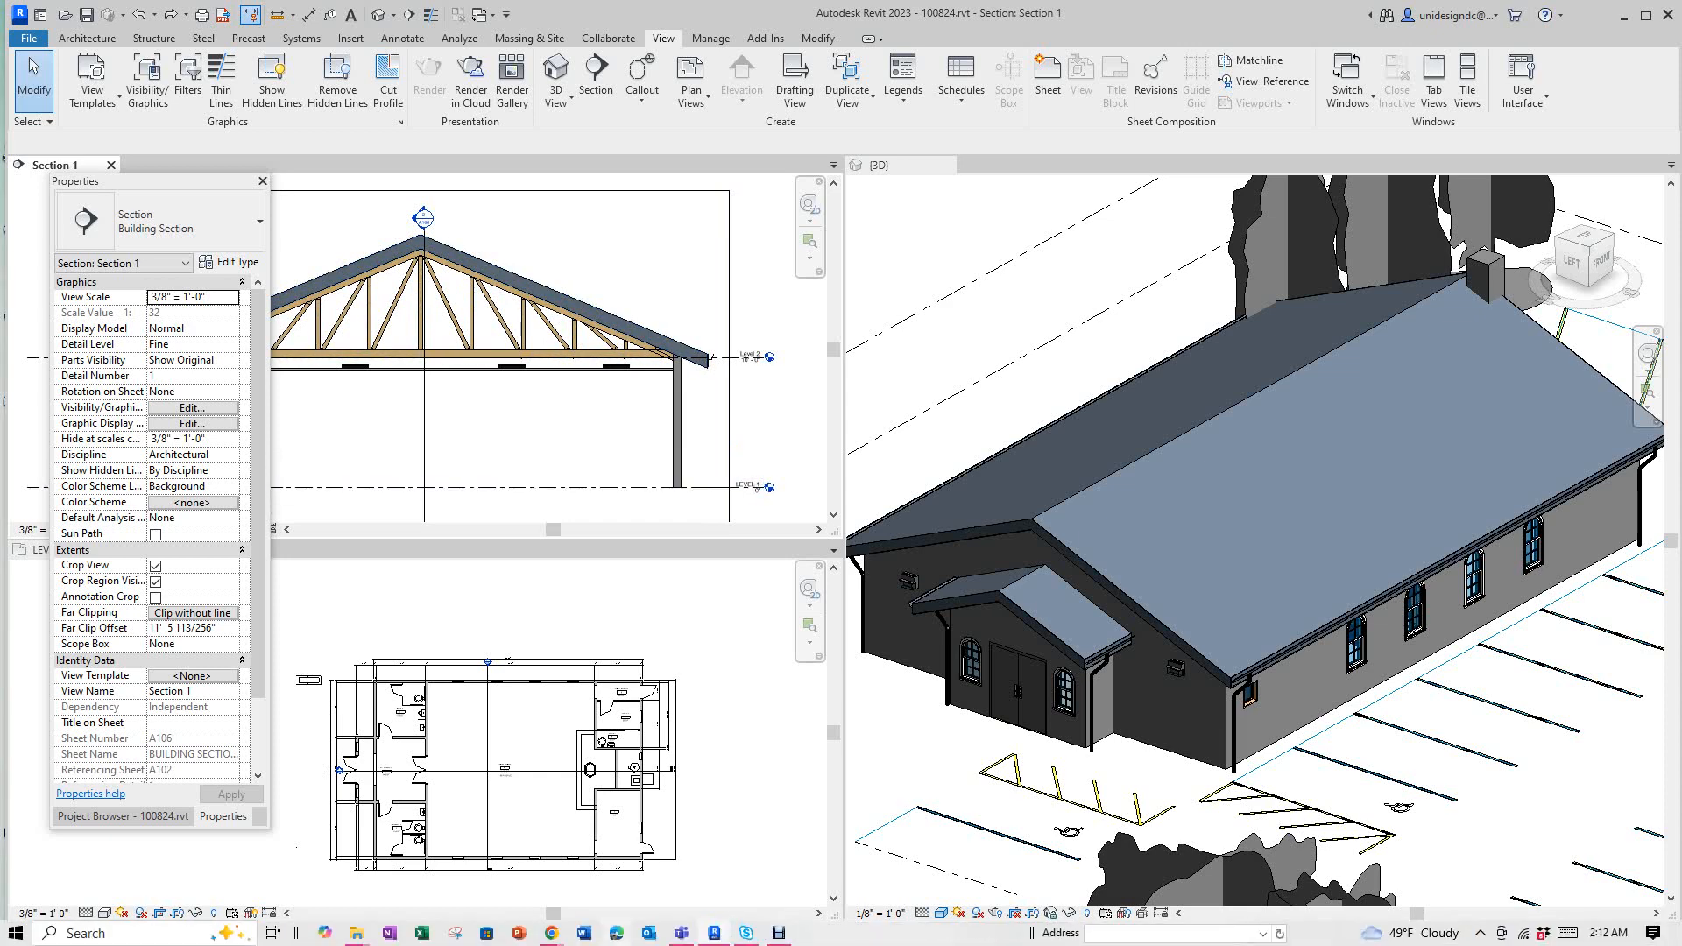
pyautogui.click(778, 934)
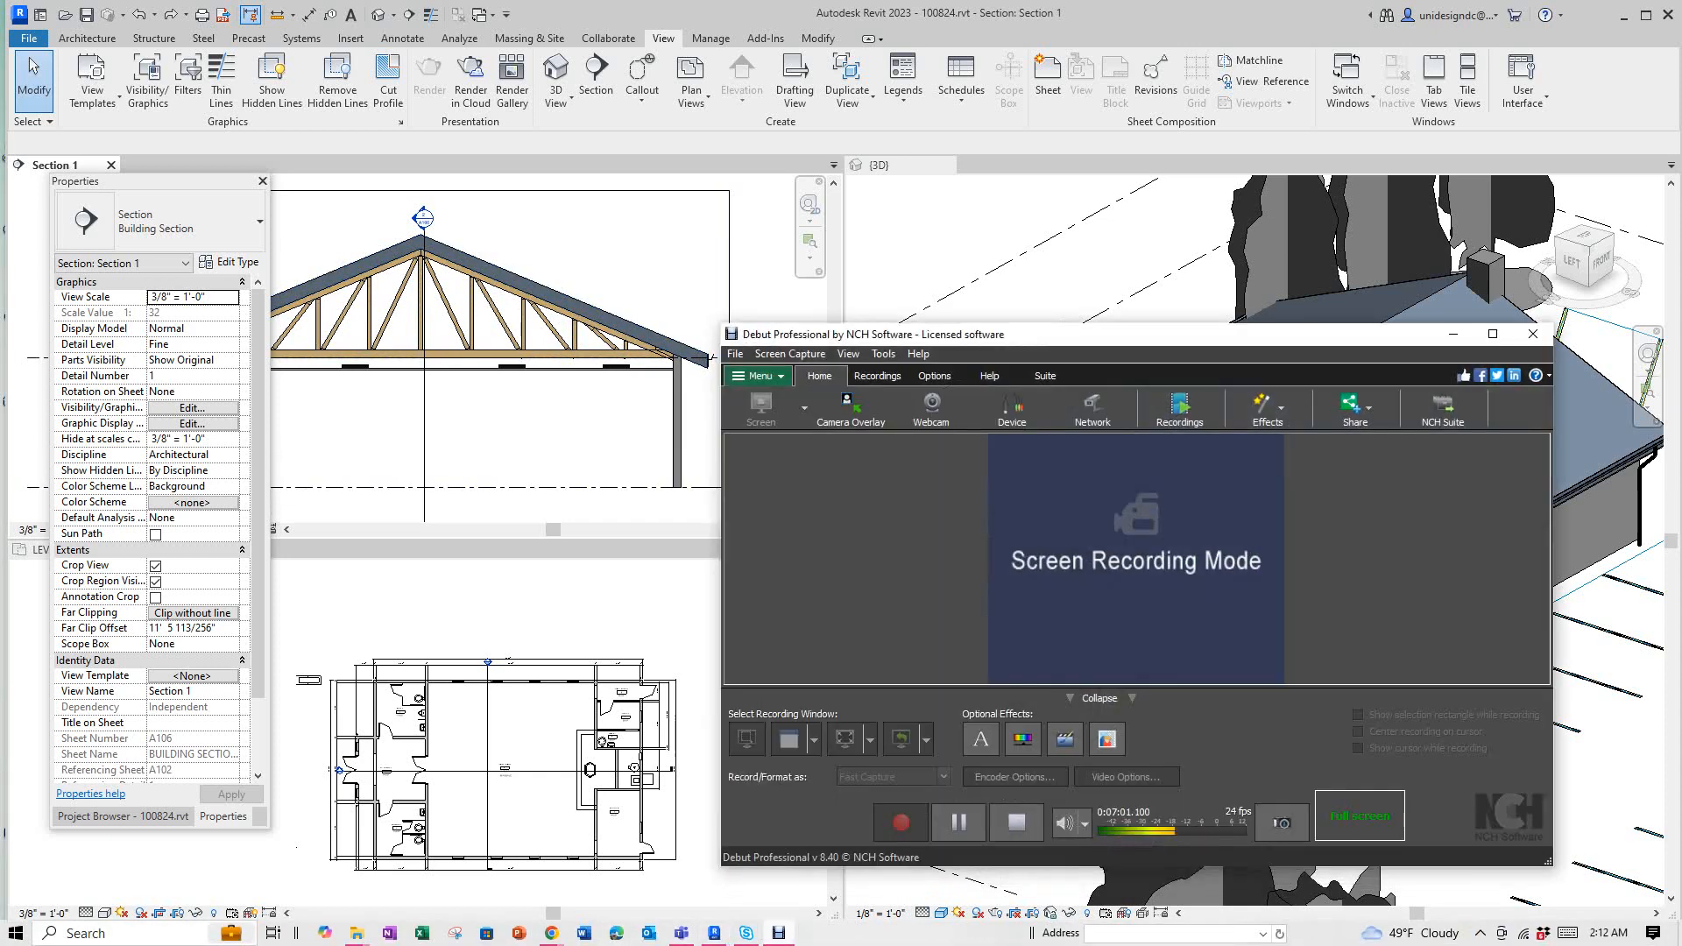